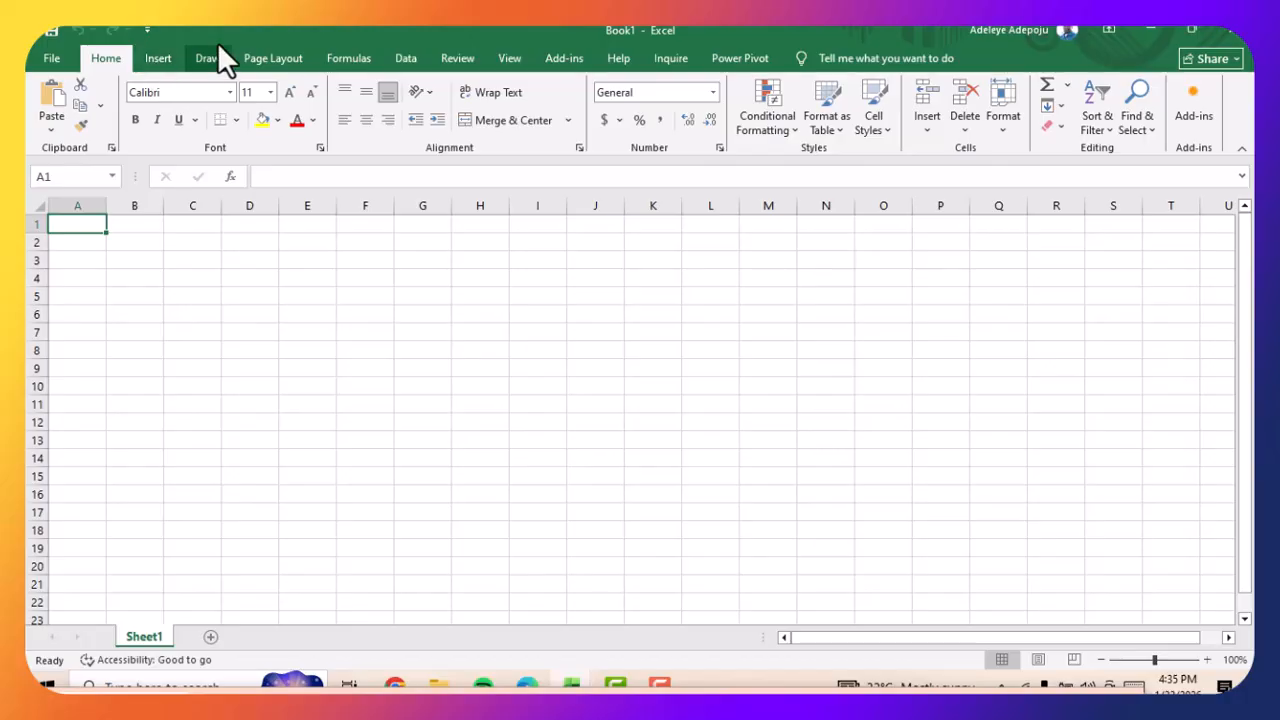
left_click(279, 53)
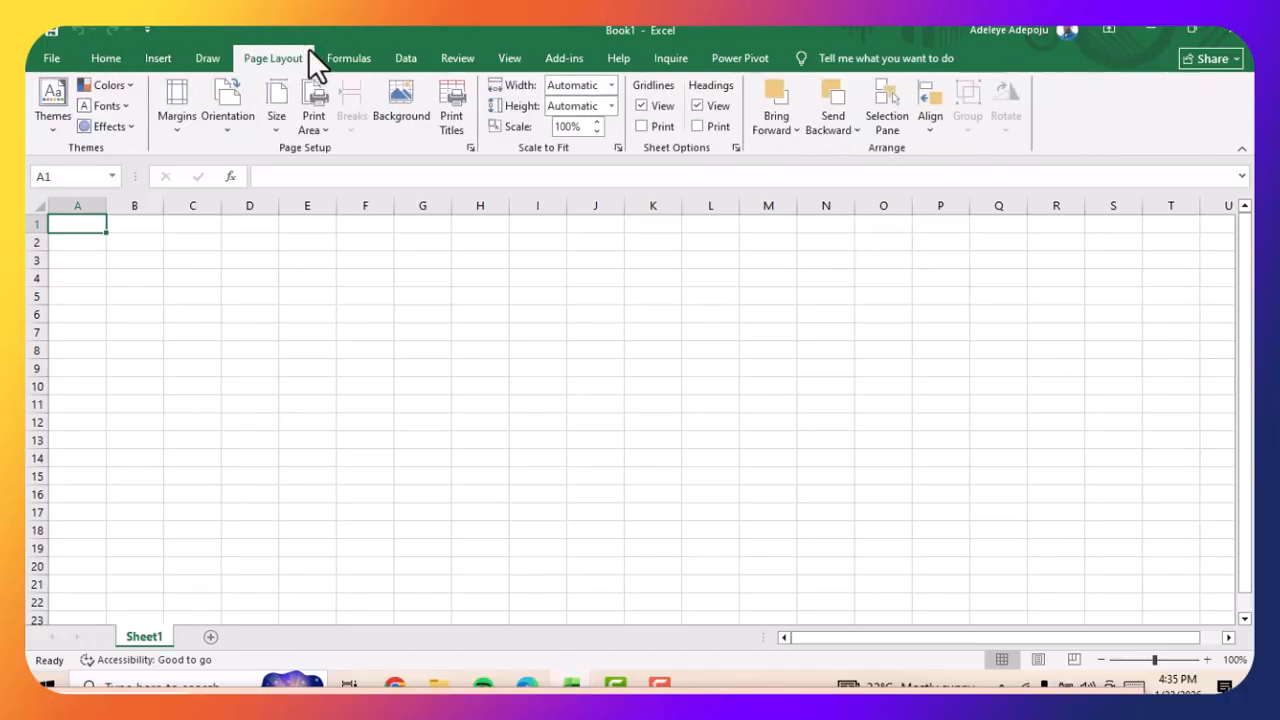
left_click(368, 57)
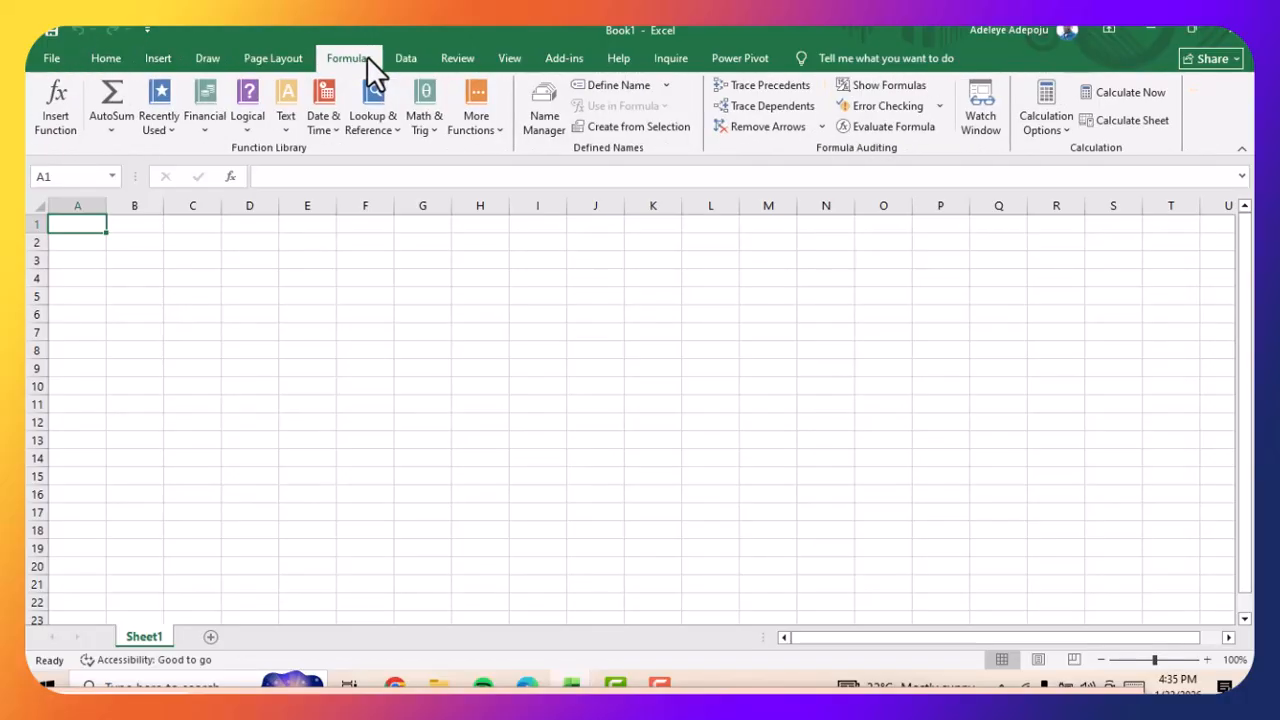
left_click(418, 58)
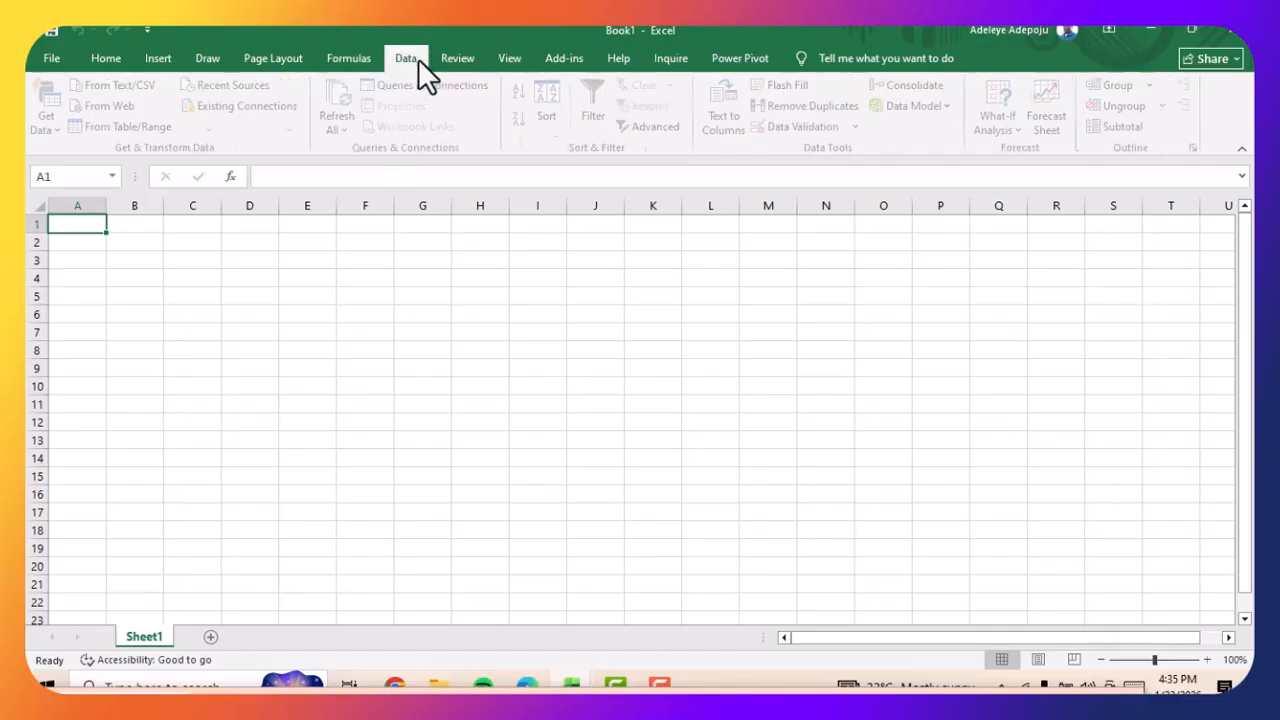
left_click(103, 60)
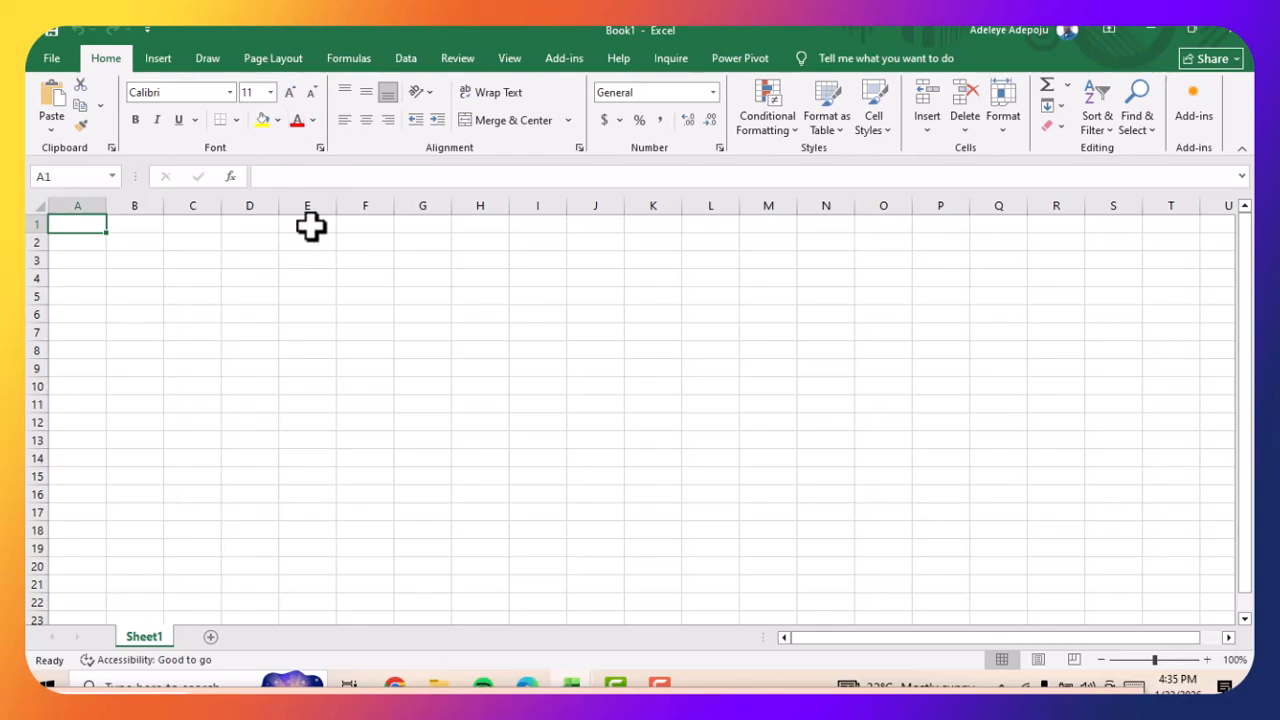
Enter the column headings S/N in cell A1 and Name in cell B1
double_click(77, 225)
type("S/N")
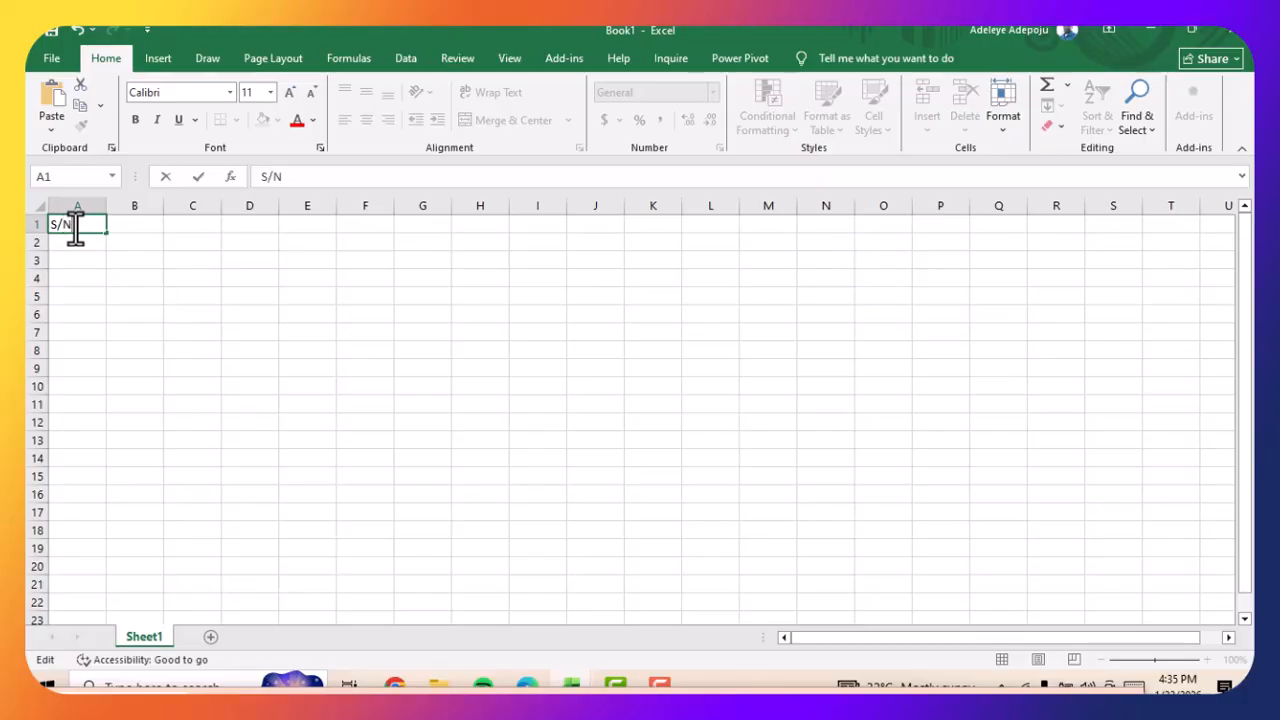
left_click(134, 224)
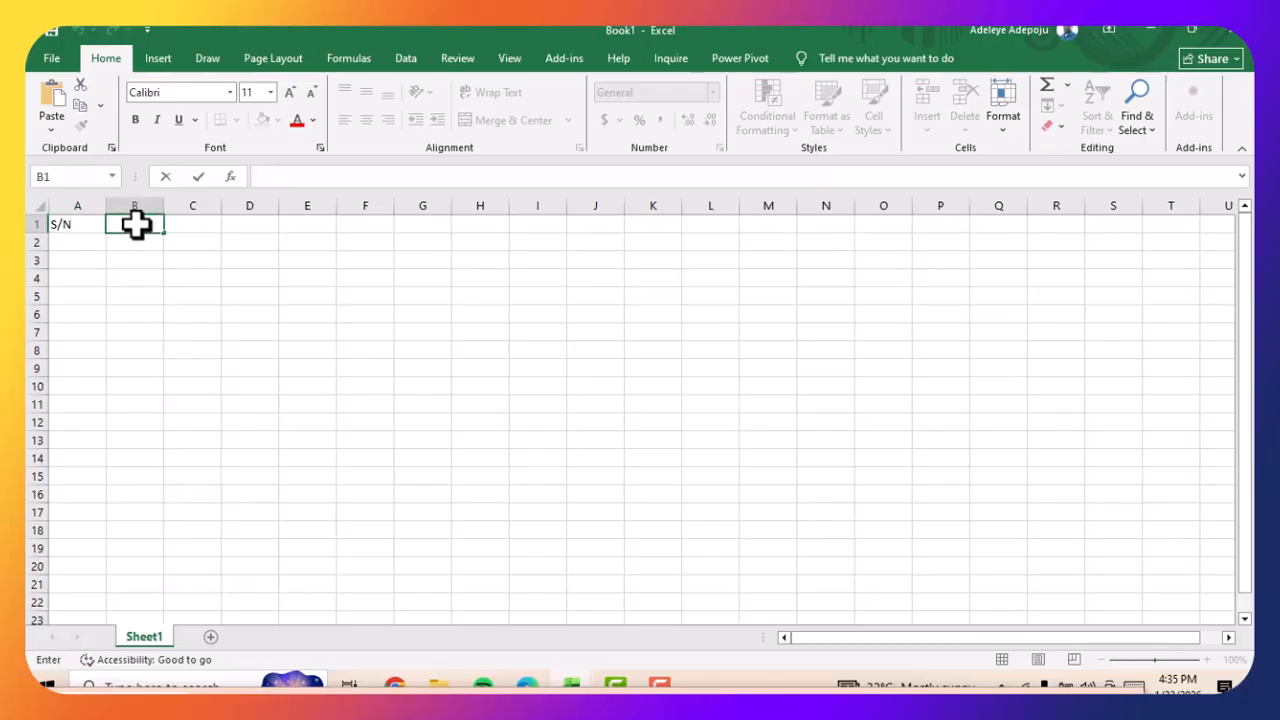
type("Name")
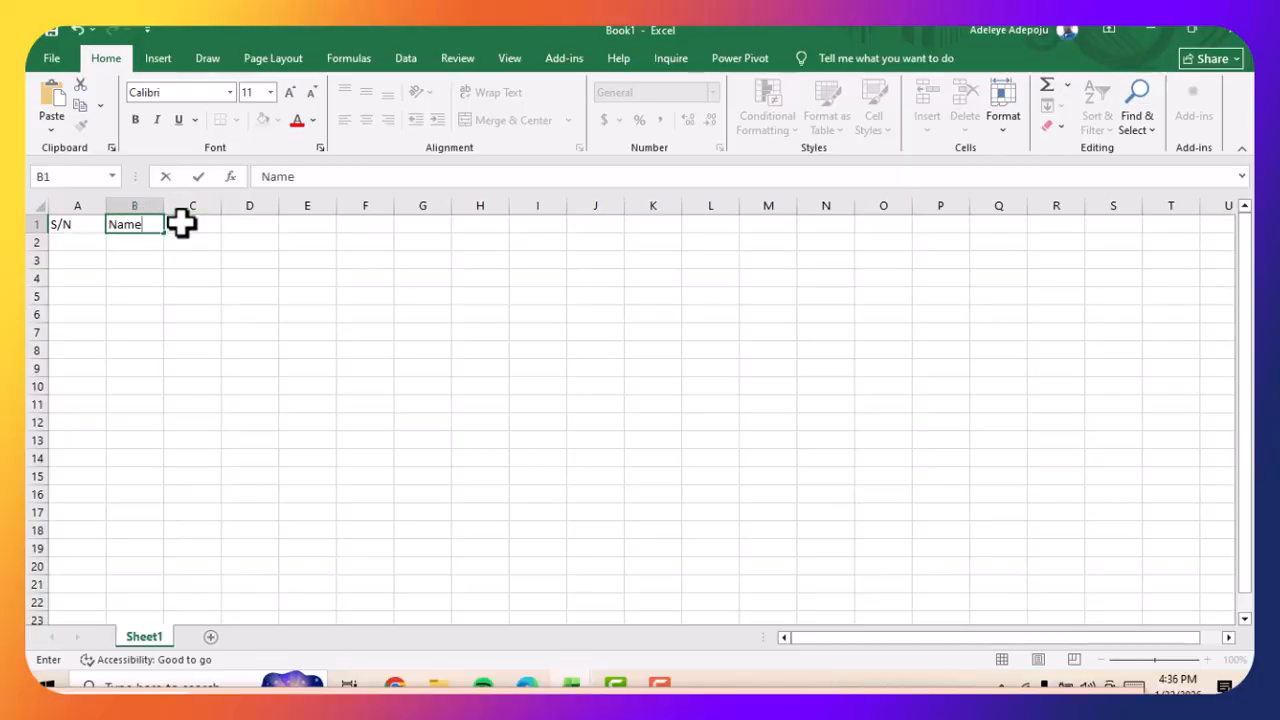
Enter the column heading Phone Number in cell C1
left_click(180, 223)
type("Ph")
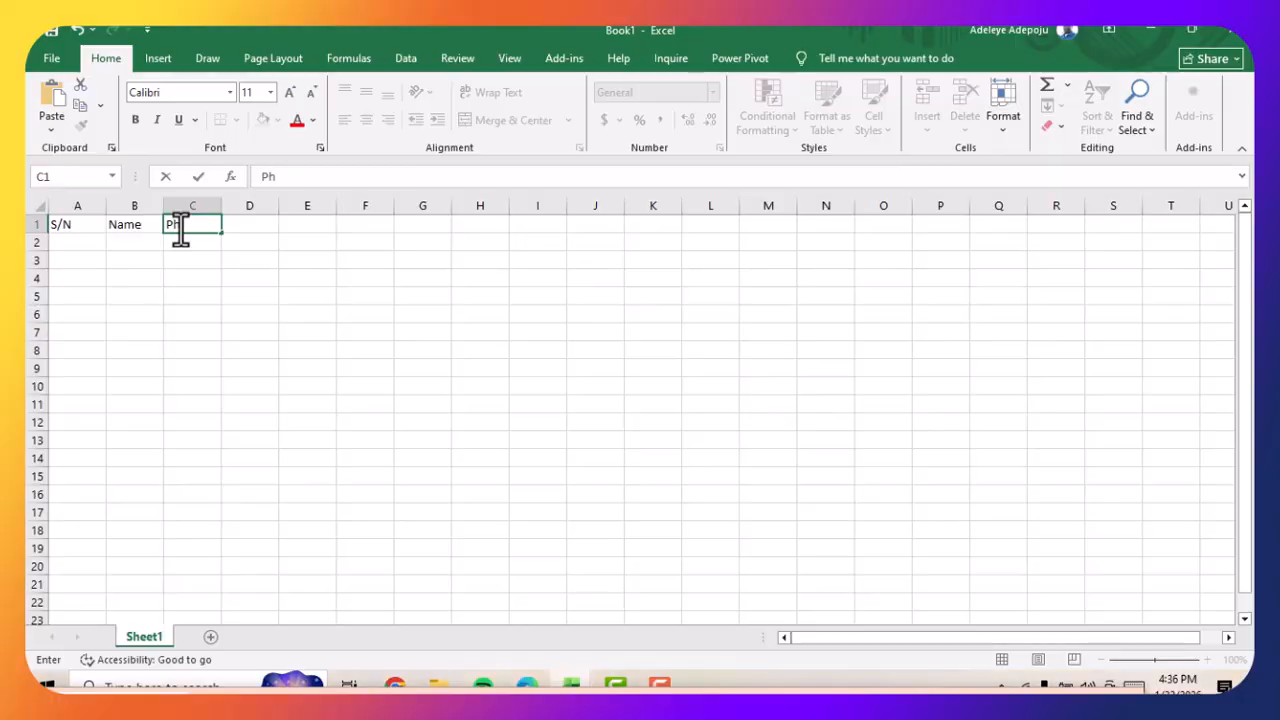
type("one Num")
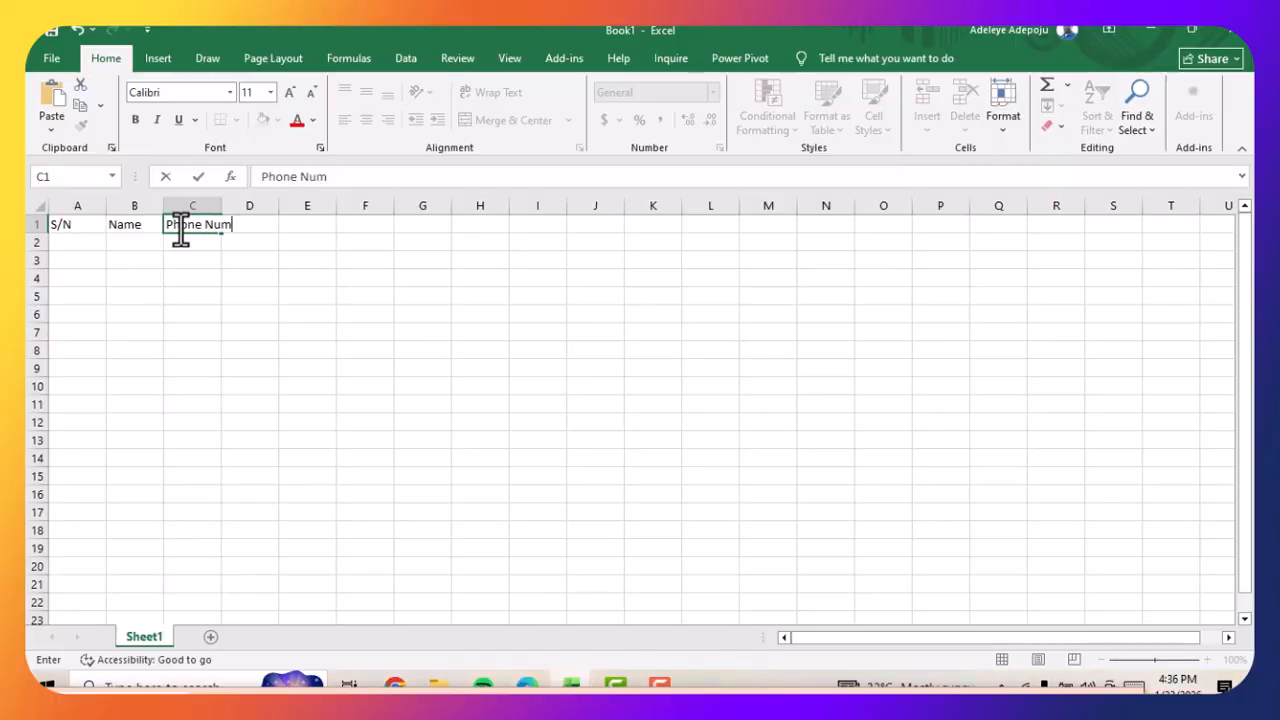
key("BackSpace")
key("BackSpace")
type("umber")
Widen columns A to D and enter the heading Department in cell D1
left_click(104, 204)
left_click_drag(106, 205, 471, 205)
double_click(383, 226)
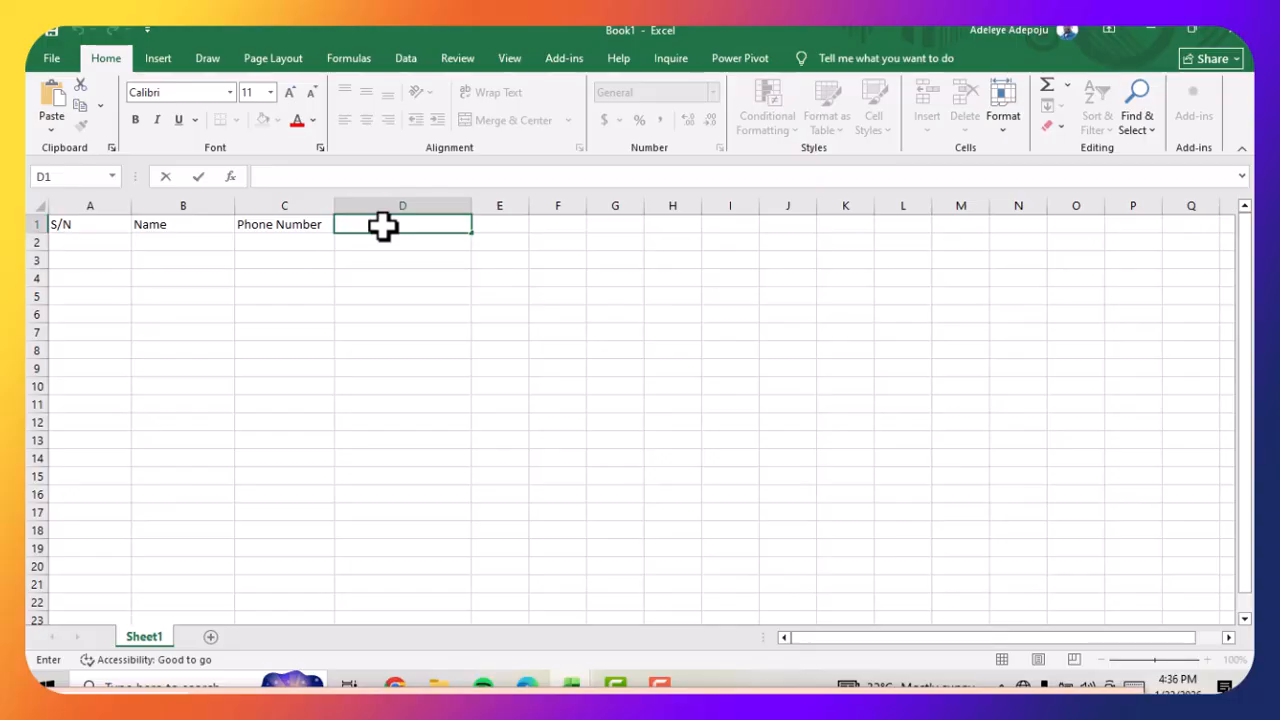
type("Department")
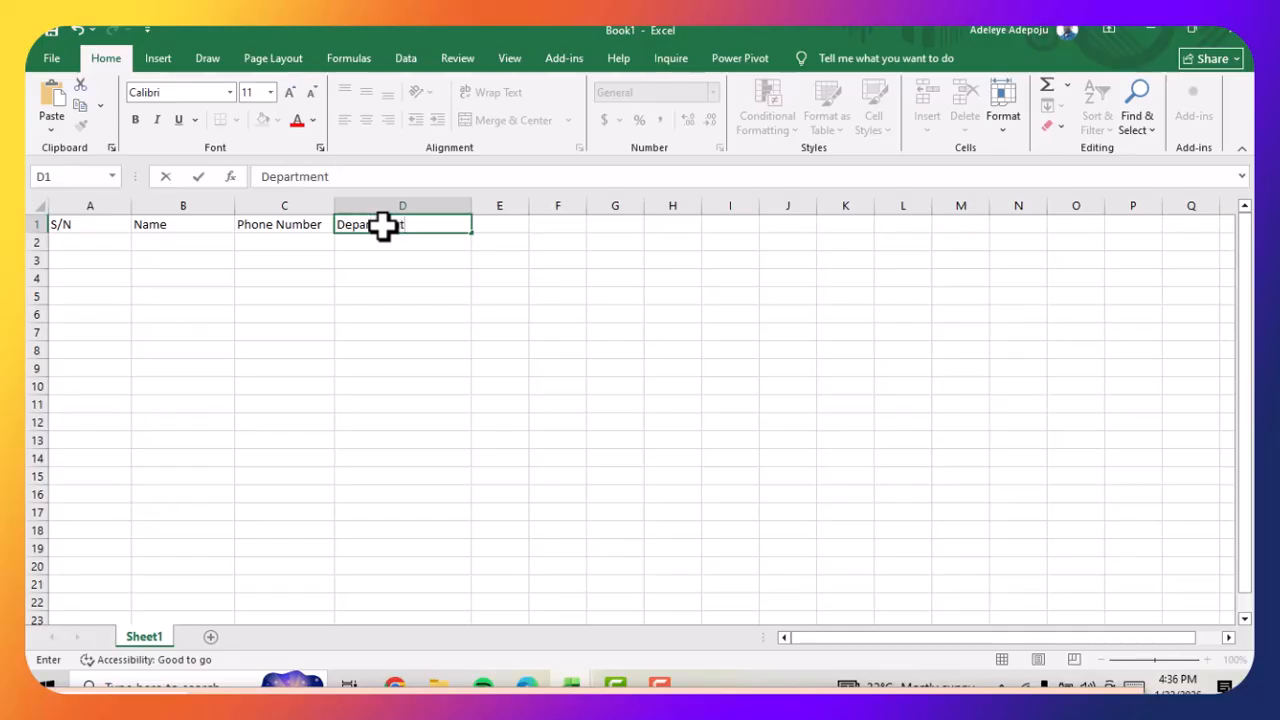
Enter the heading Profession in cell E1 and widen columns E to G
left_click(505, 229)
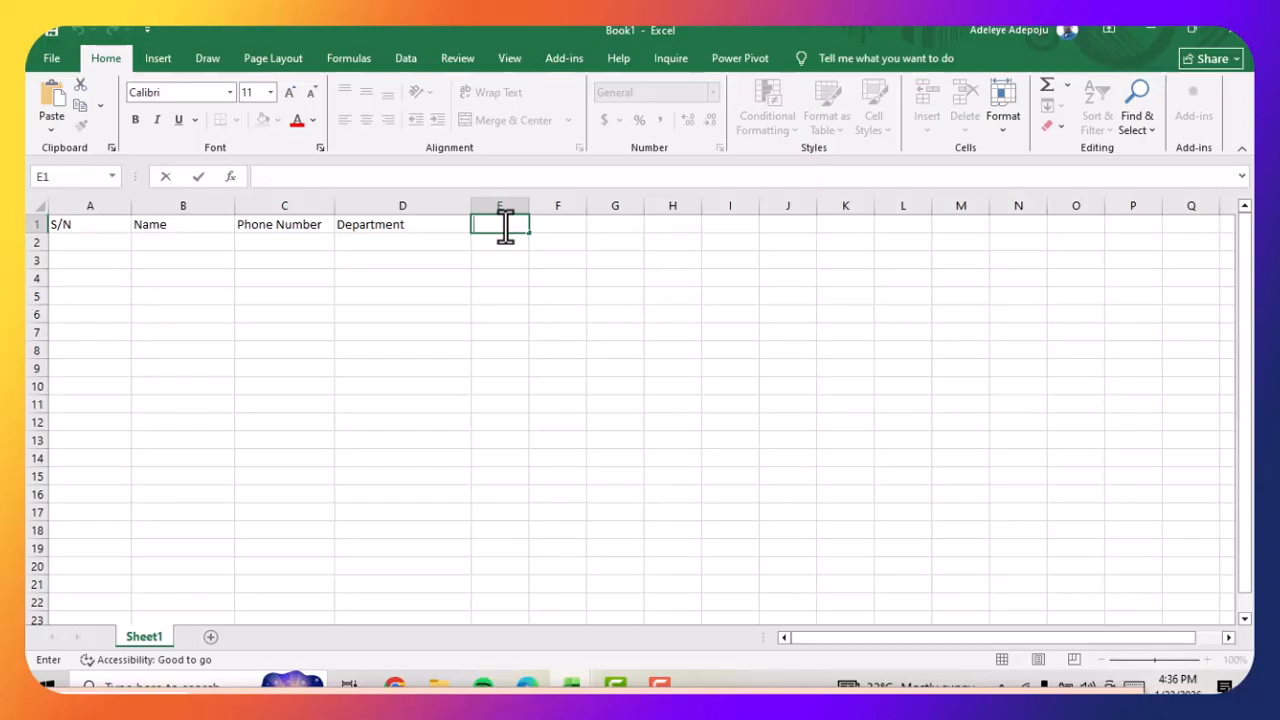
type("Profession")
left_click(531, 262)
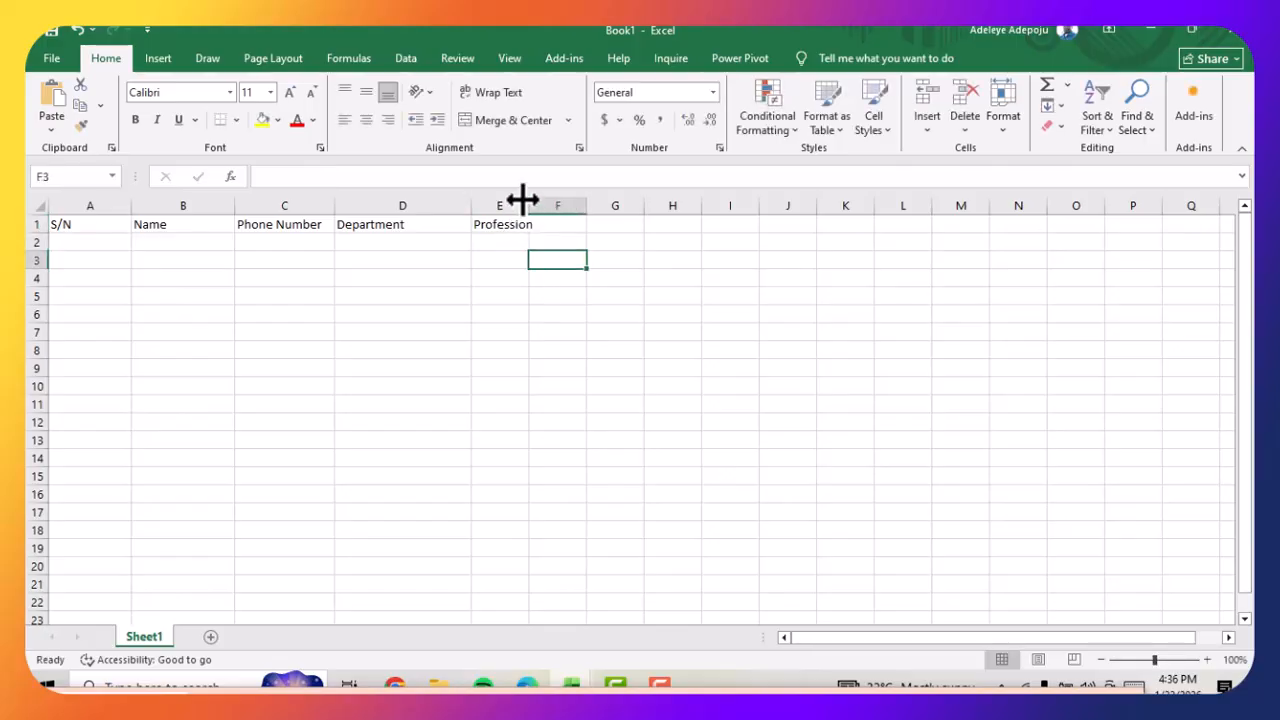
left_click_drag(528, 205, 851, 206)
Enter the column headings Level in cell F1 and Bank in cell G1
double_click(640, 224)
type("Level")
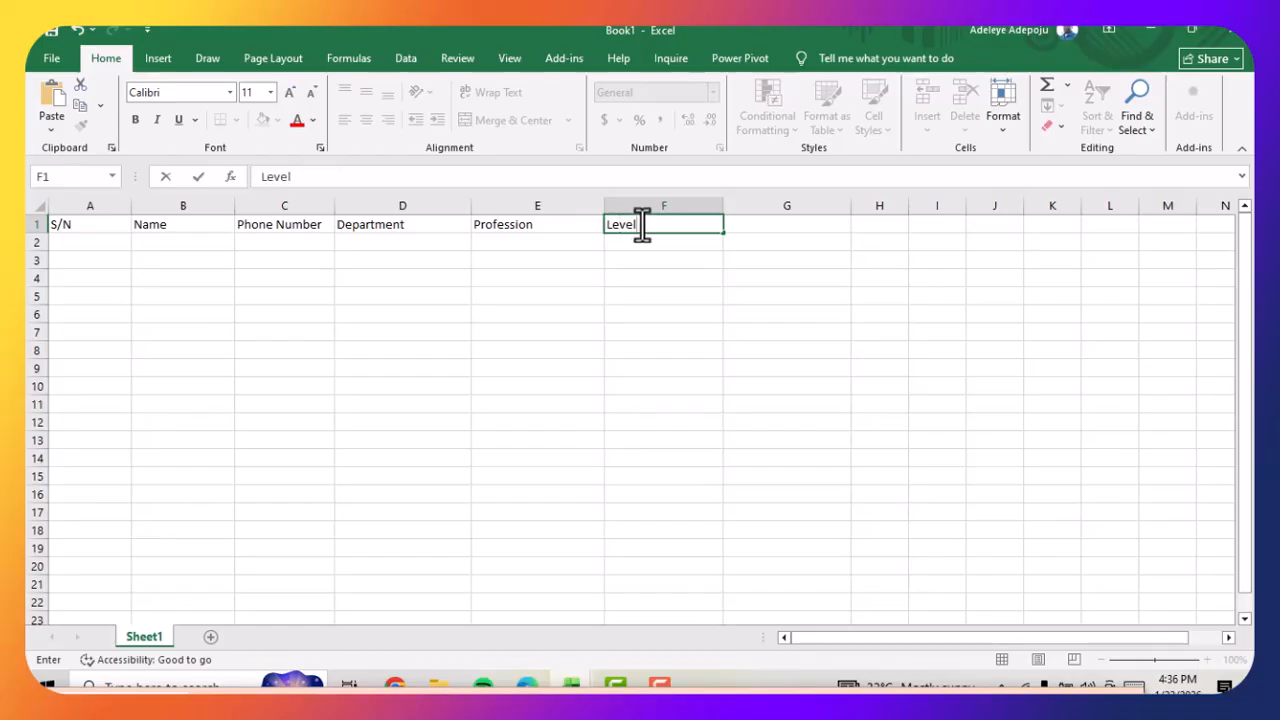
double_click(743, 228)
type("Bank")
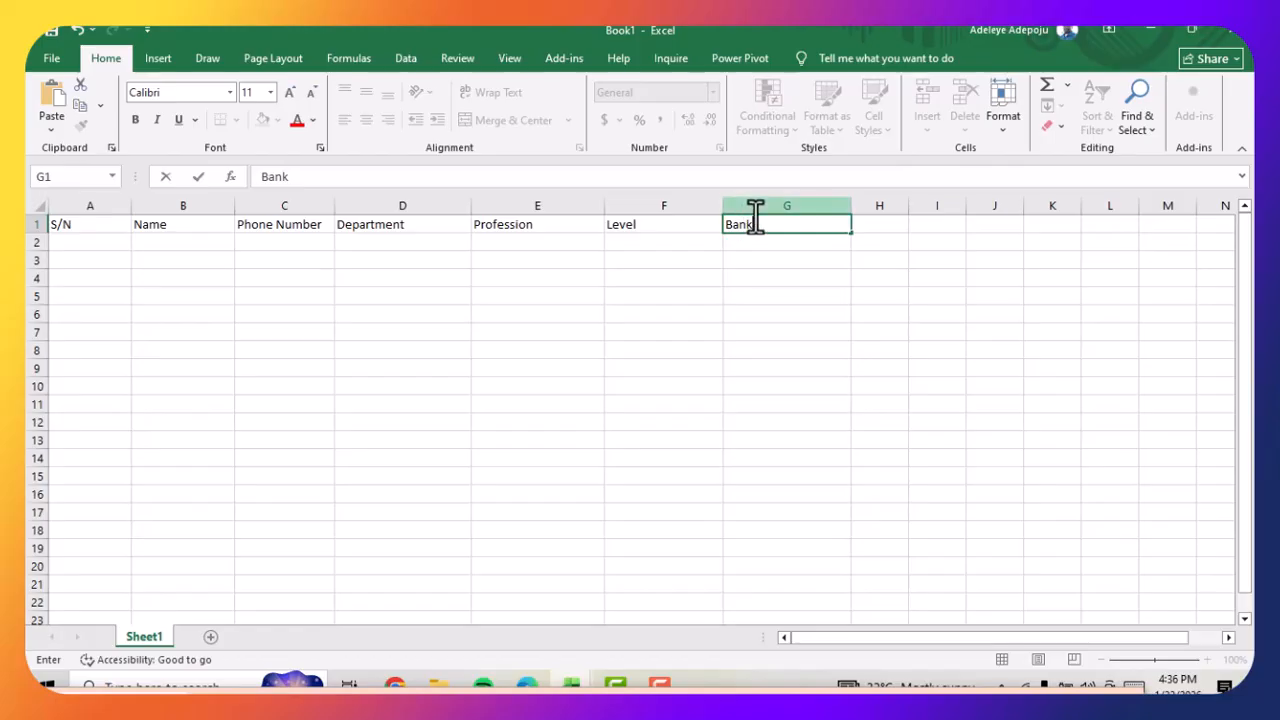
Enter the heading Head in cell H1 and widen column H
double_click(871, 224)
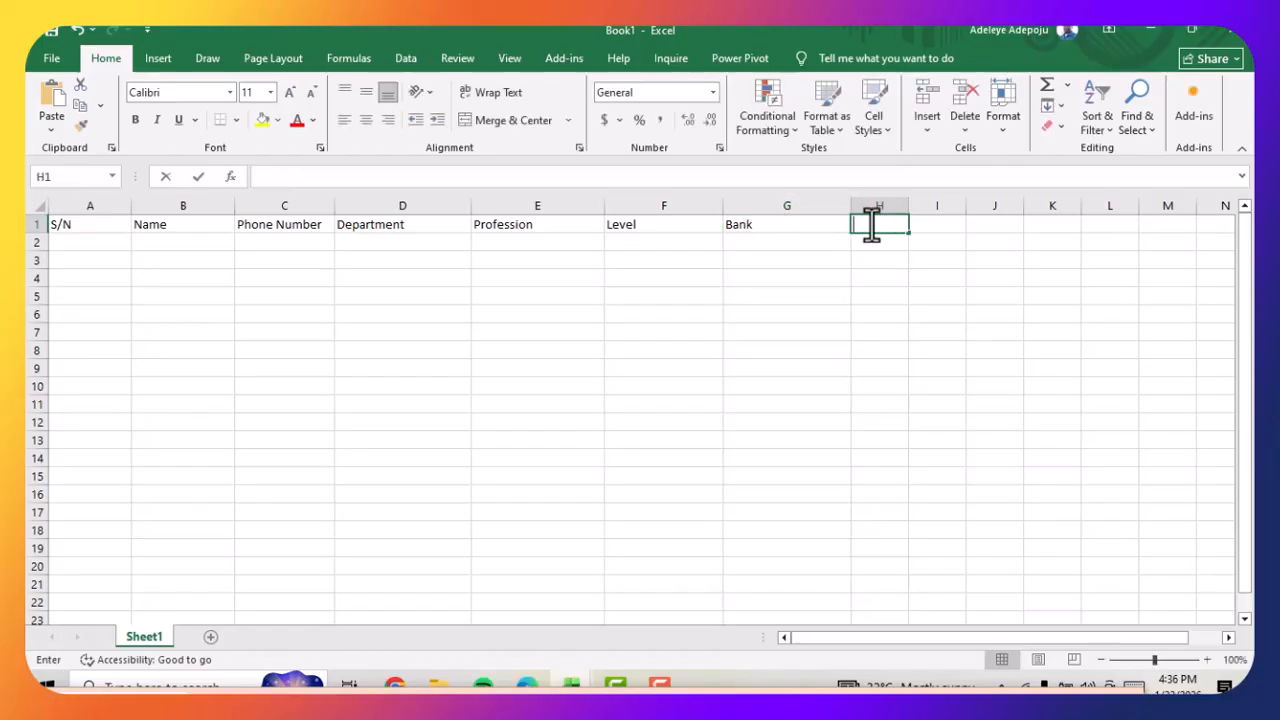
type("h")
key("BackSpace")
type("Head")
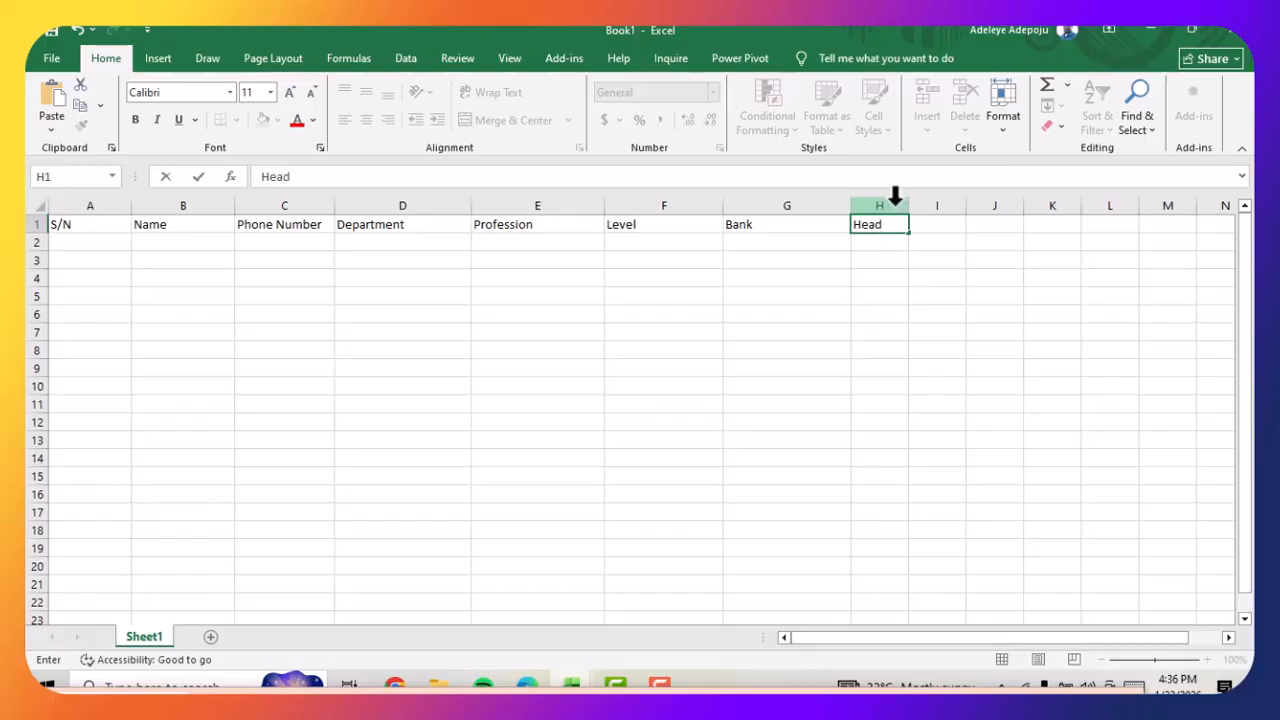
left_click(912, 206)
left_click_drag(908, 206, 939, 212)
Start the S/N column with the serial numbers 1 in cell A2 and 2 in cell A3
left_click(100, 242)
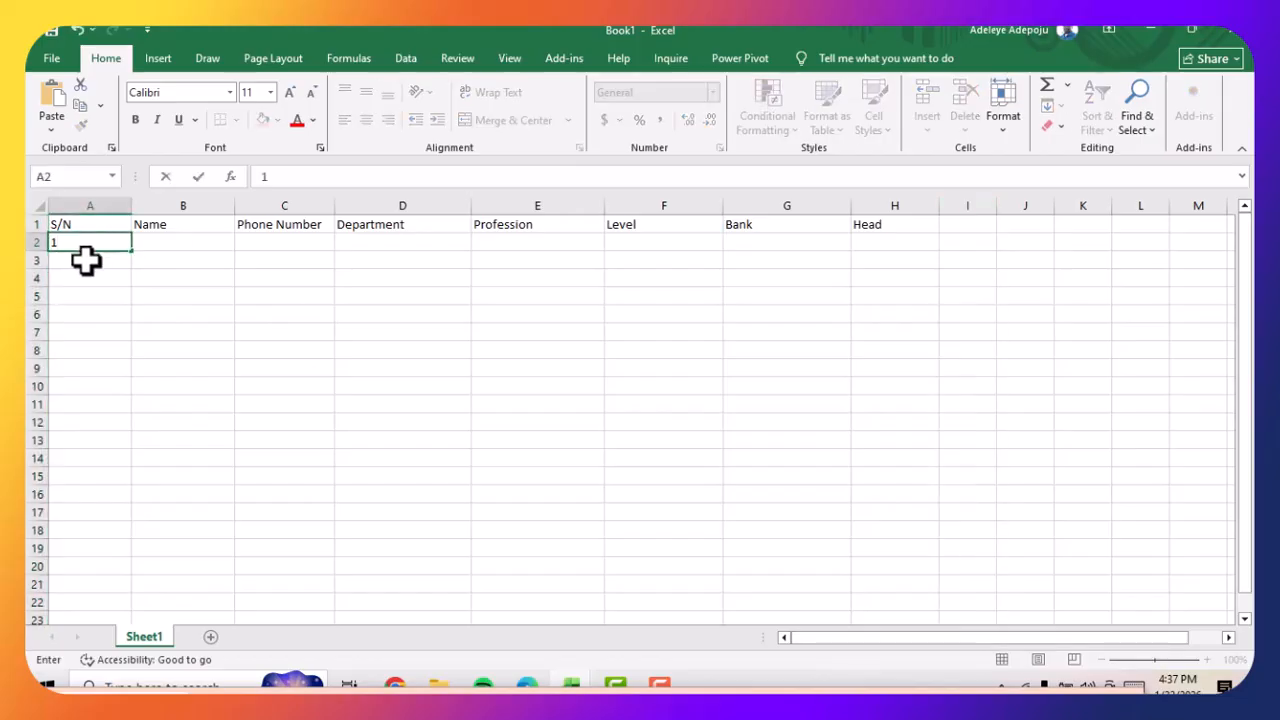
key("Return")
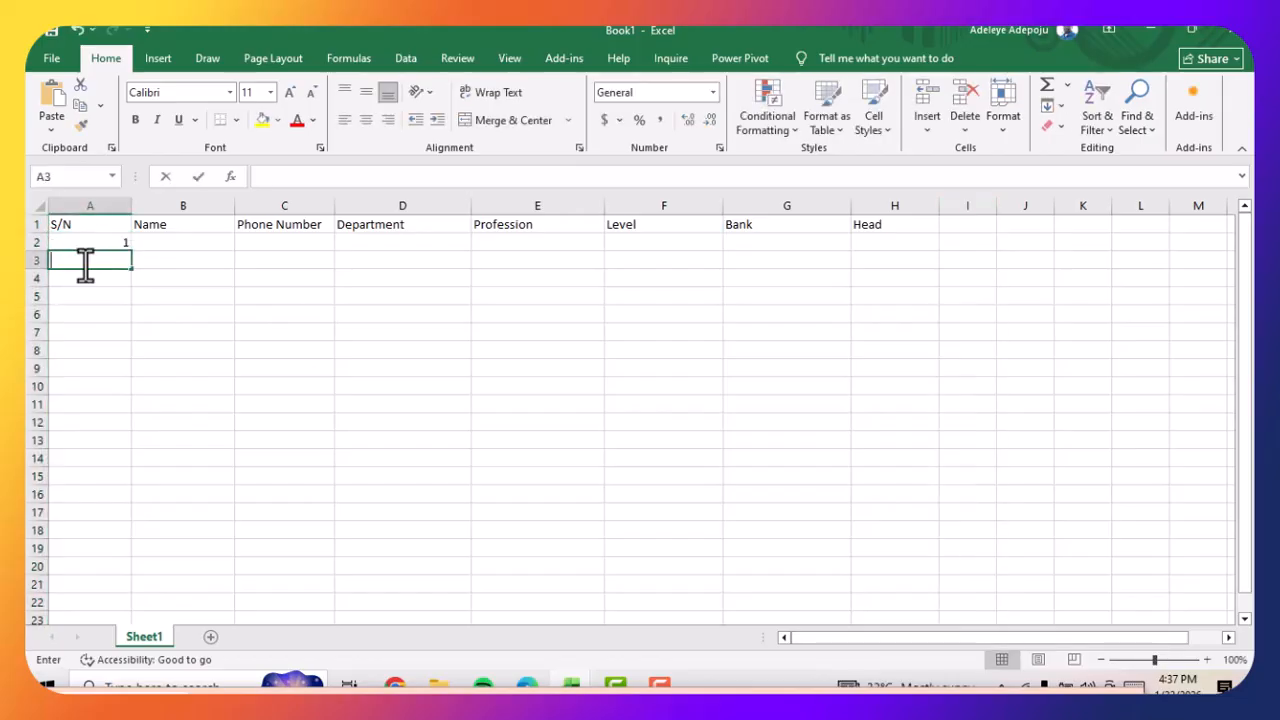
type("2")
key("Return")
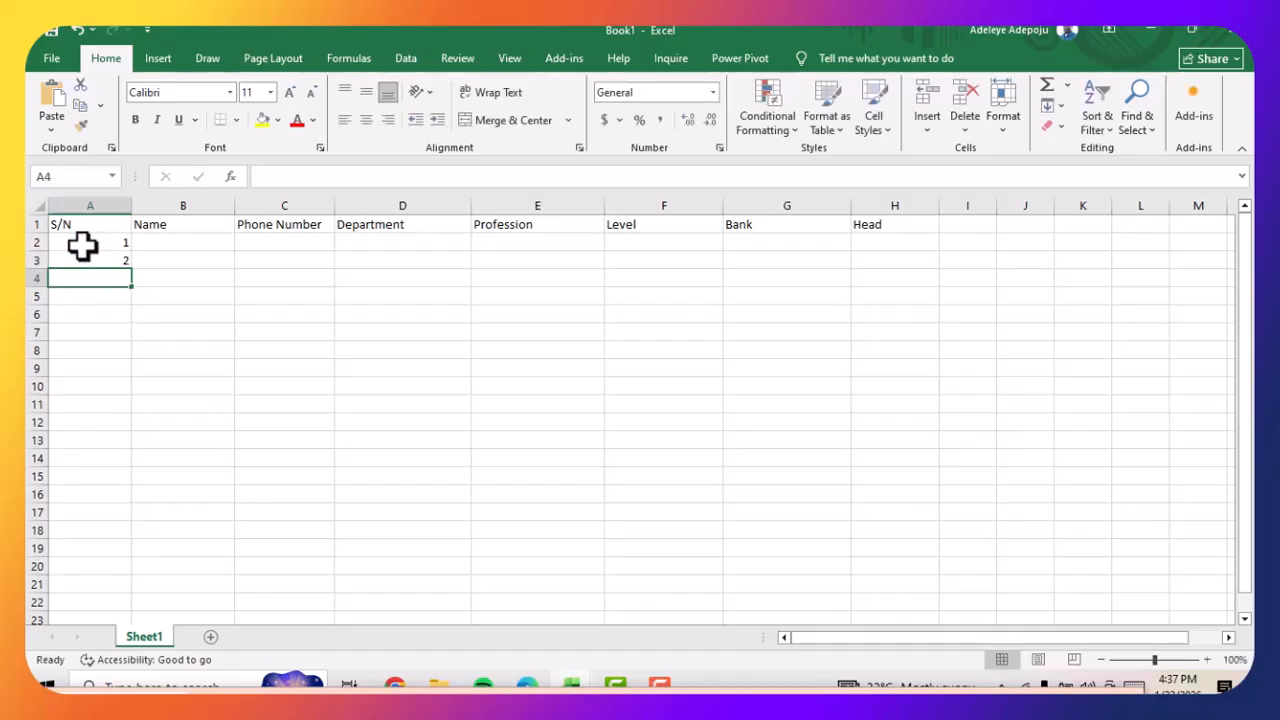
Extend the serial number series from A2:A3 down to 30 in cell A31
left_click(82, 242)
left_click_drag(86, 249, 88, 258)
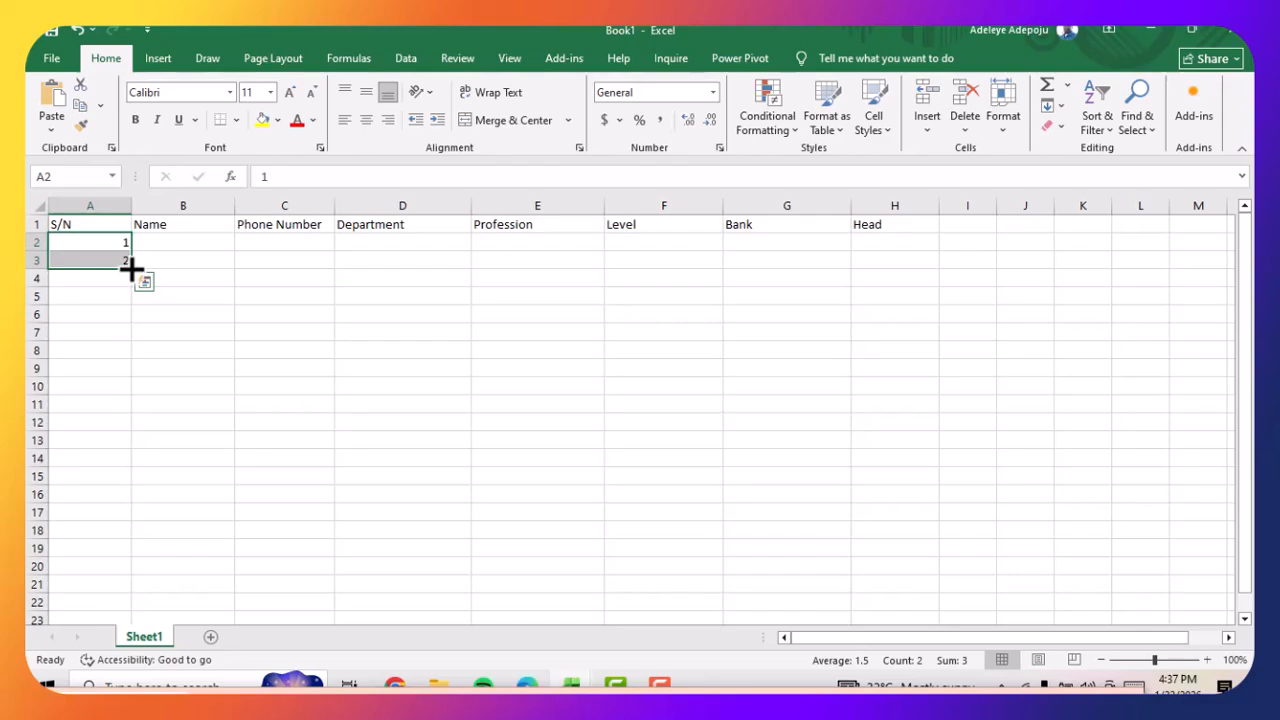
left_click_drag(131, 270, 110, 612)
scroll(120, 437, "up", 3)
scroll(120, 380, "down", 5)
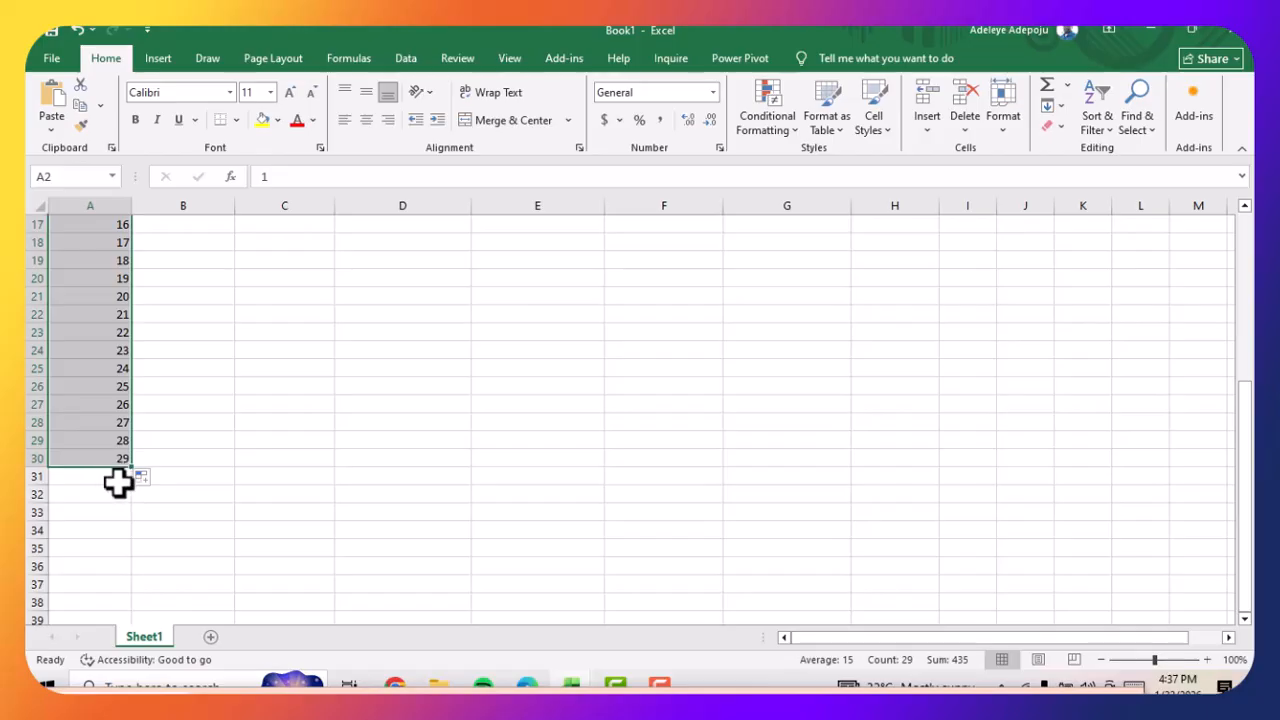
mouse_move(134, 466)
left_mouse_down()
mouse_move(128, 480)
mouse_move(123, 469)
left_mouse_up()
scroll(213, 437, "up", 5)
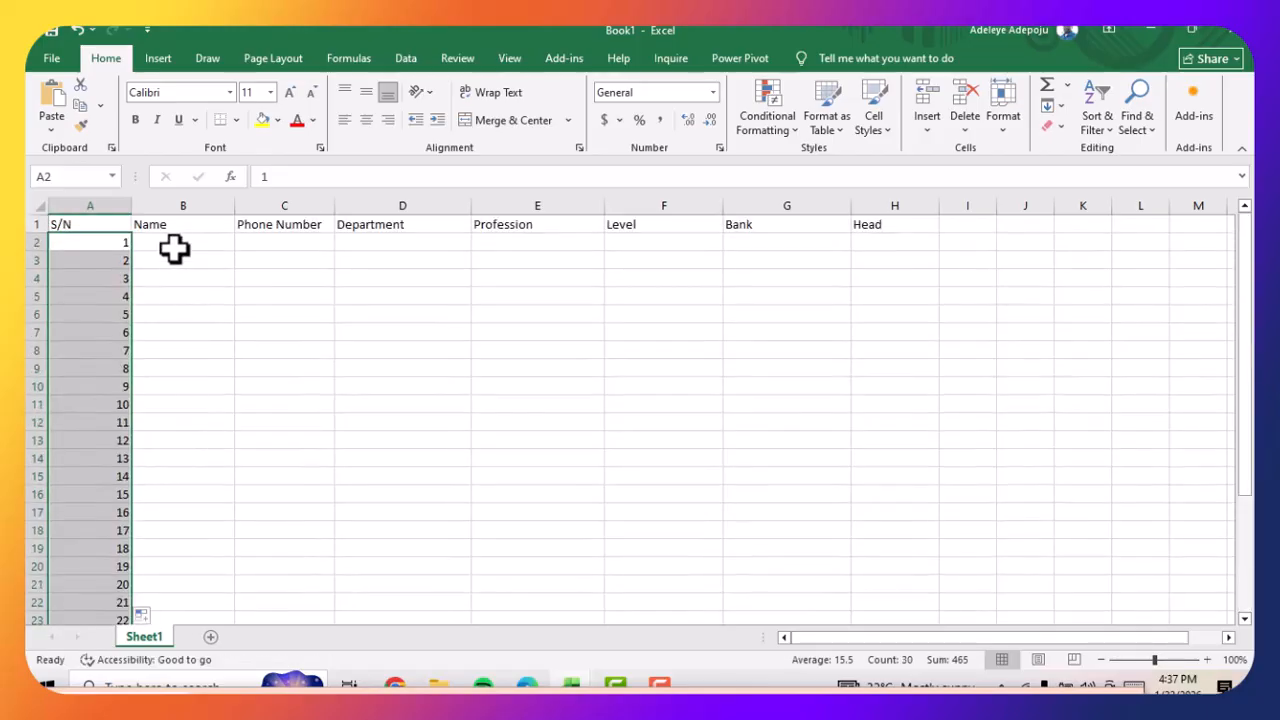
Enter the first person's full name in cell B2 of the Name column
left_click(171, 243)
double_click(171, 243)
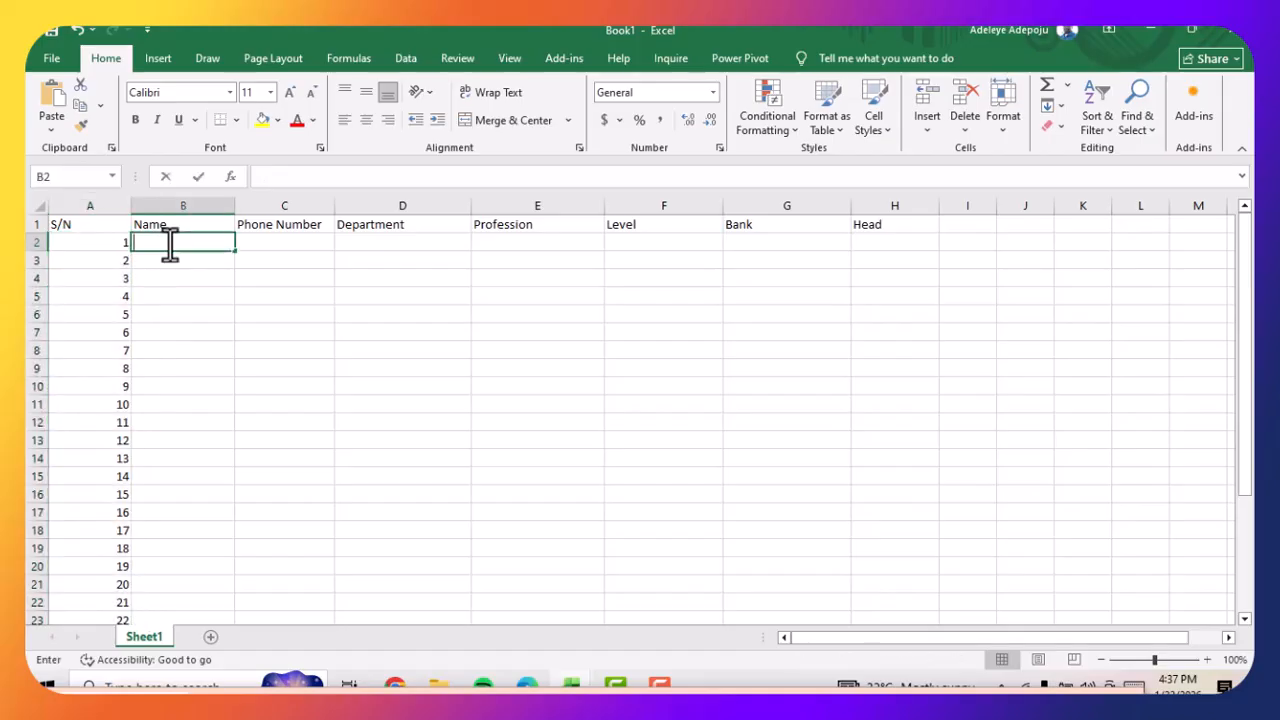
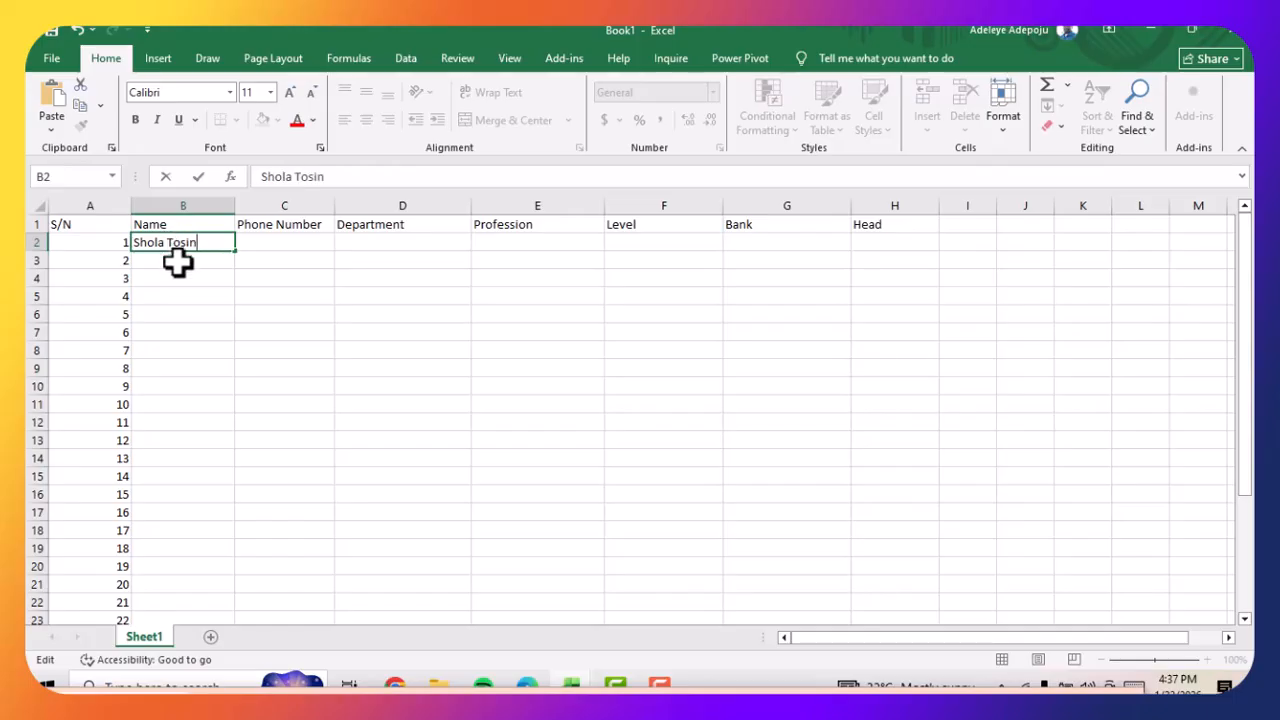
Enter the second person's full name in cell B3, correcting the spelling of the last name
left_click(177, 262)
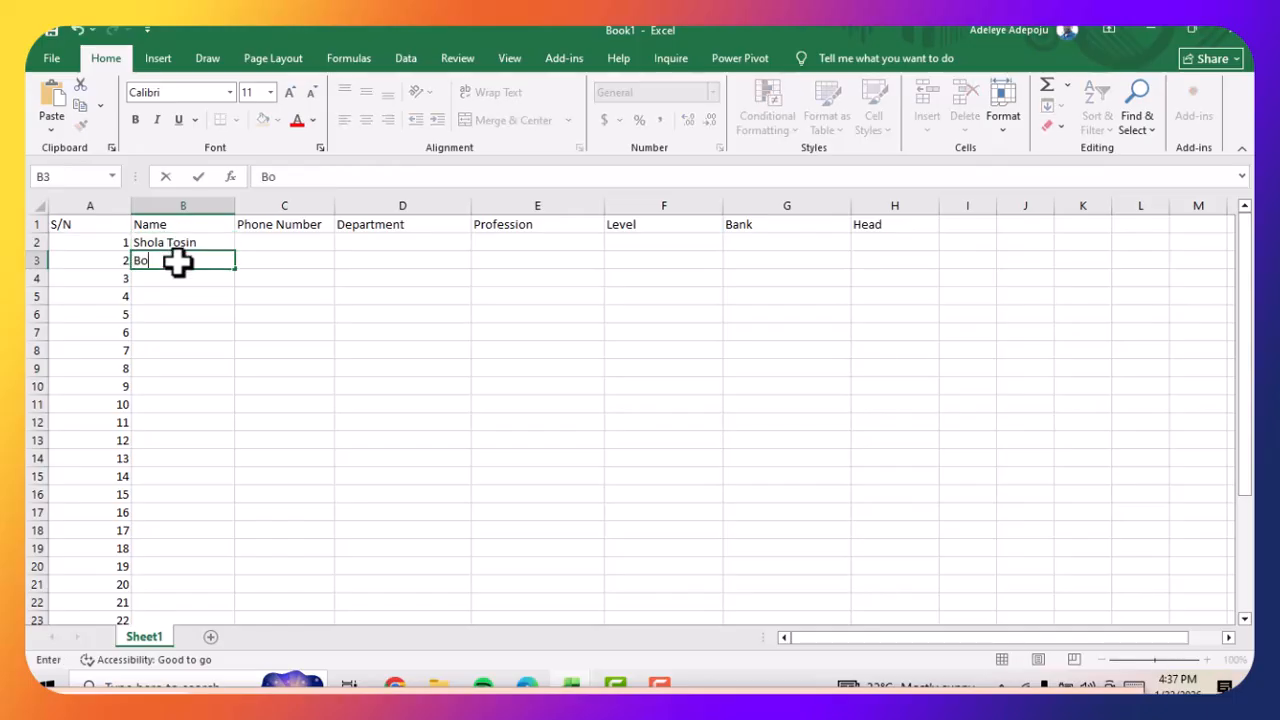
type("psi")
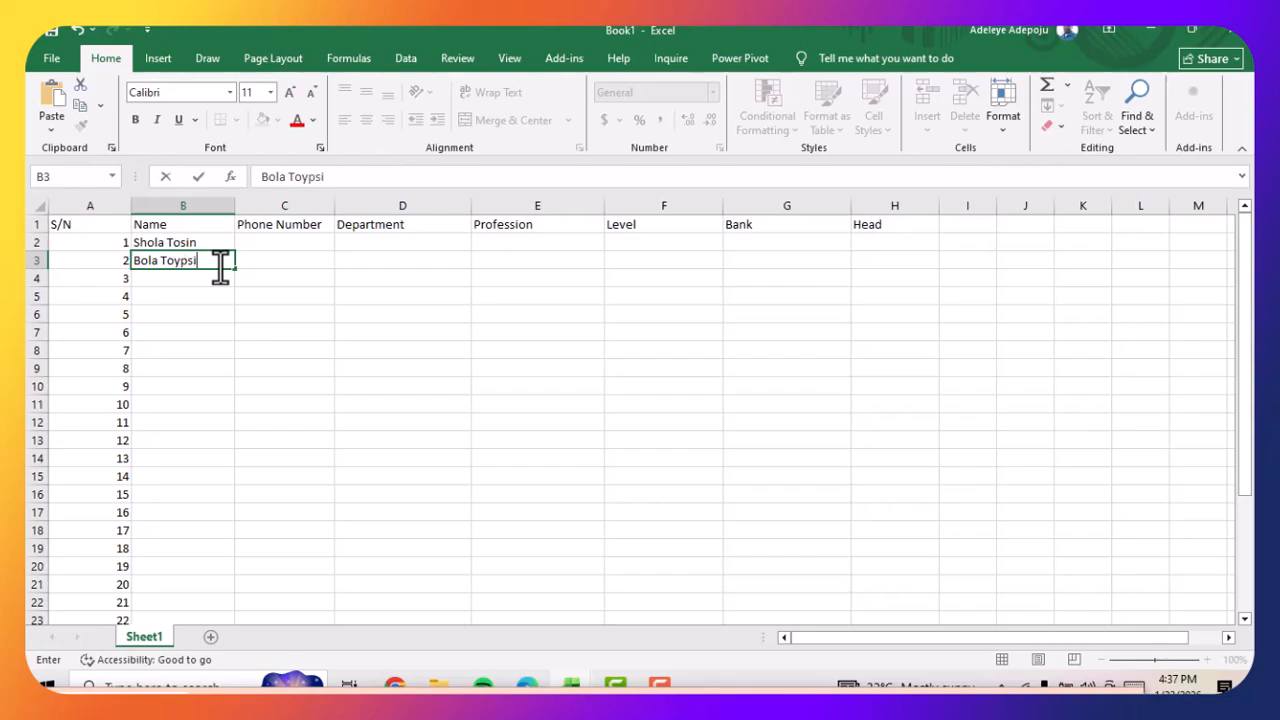
key("BackSpace")
key("BackSpace")
key("BackSpace")
key("BackSpace")
key("BackSpace")
type("osi")
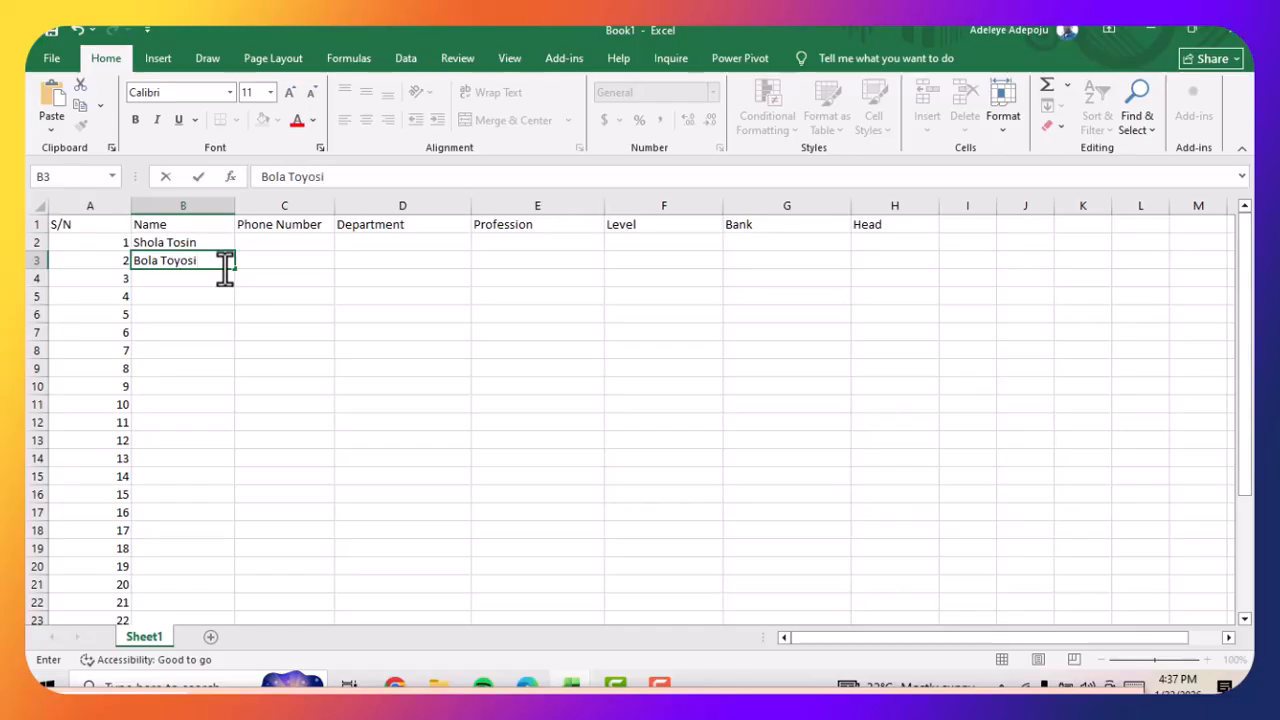
Enter the third person's full name in cell B4
double_click(207, 281)
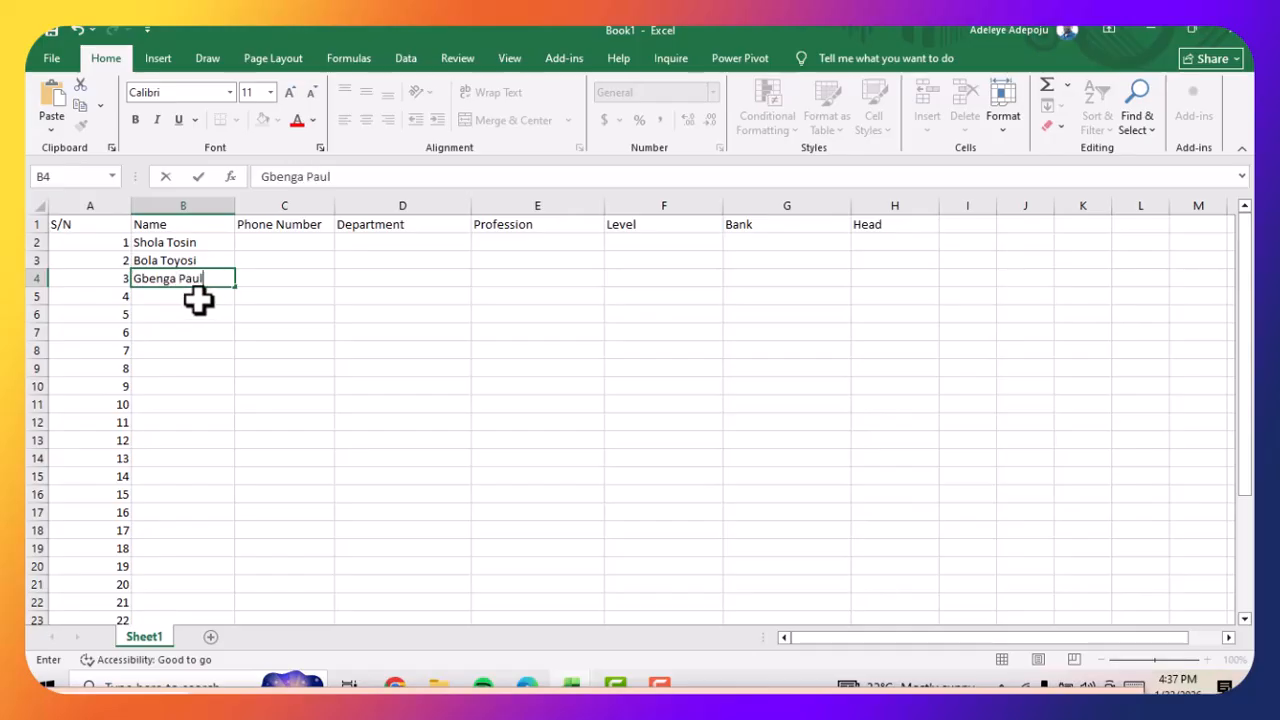
Enter the fourth person's full name in cell B5
left_click(198, 300)
double_click(195, 295)
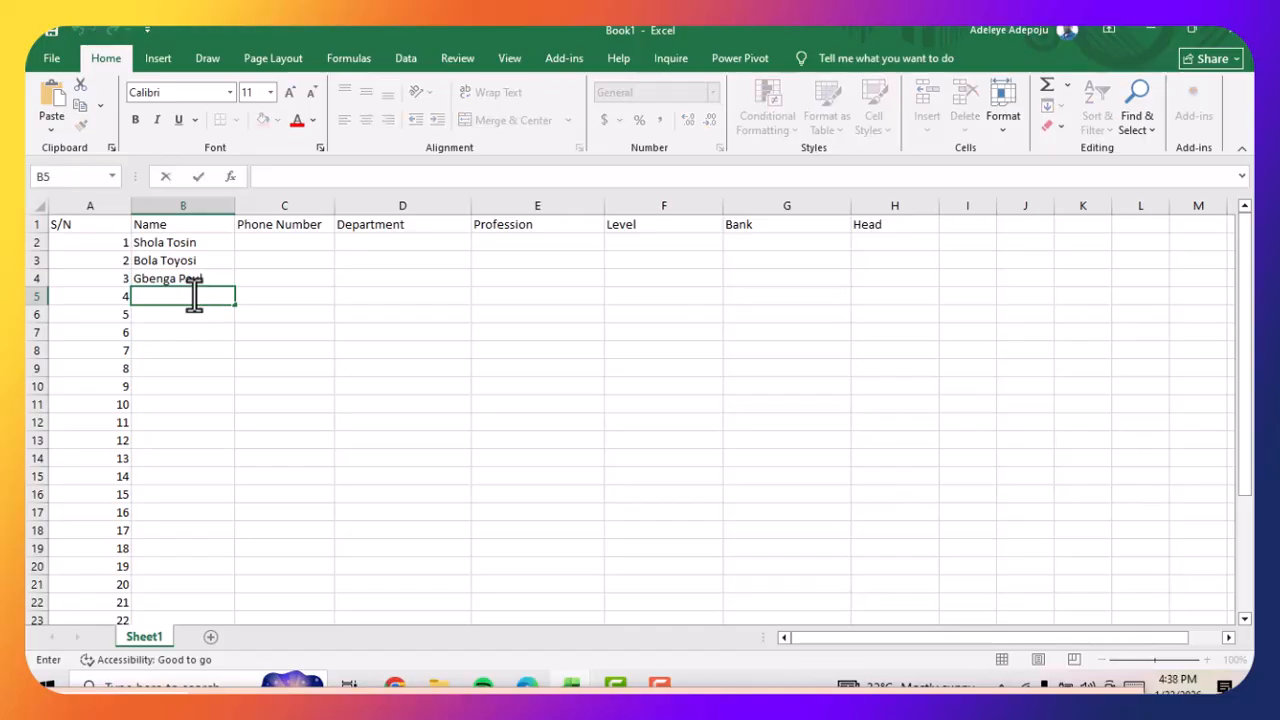
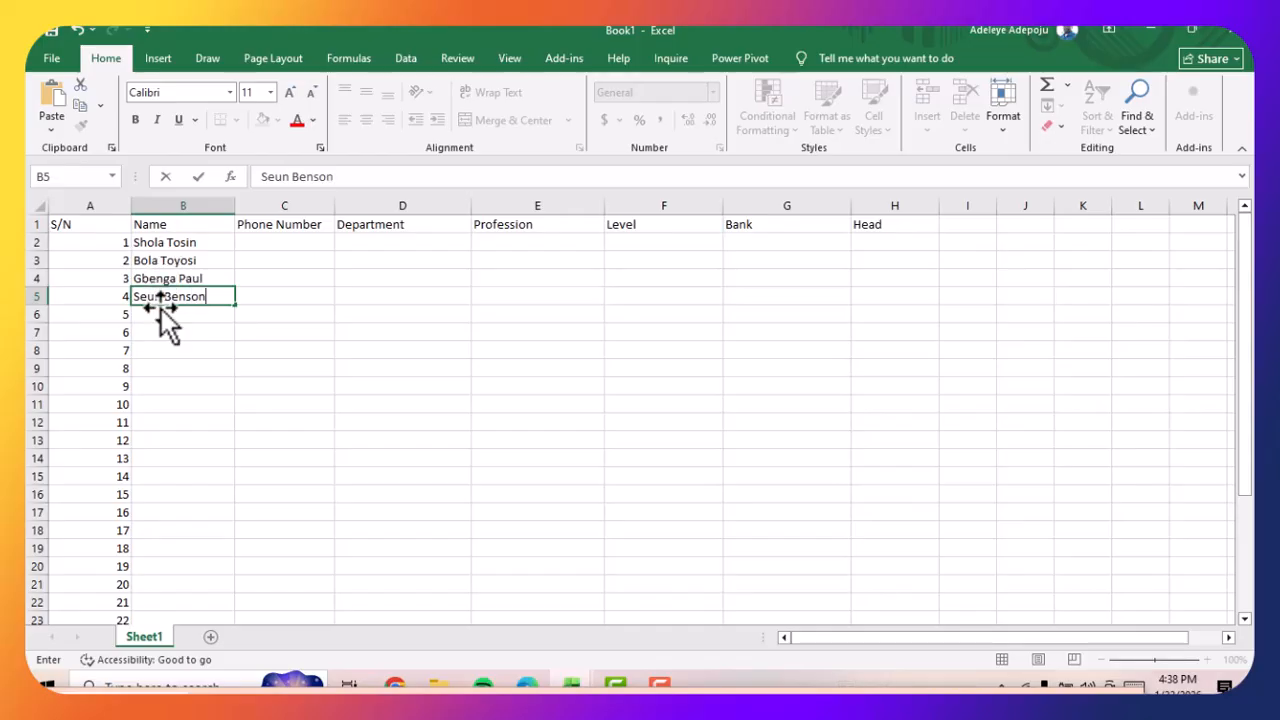
Enter the fifth person's full name in cell B6 of the Name column
left_click(157, 331)
left_click(157, 316)
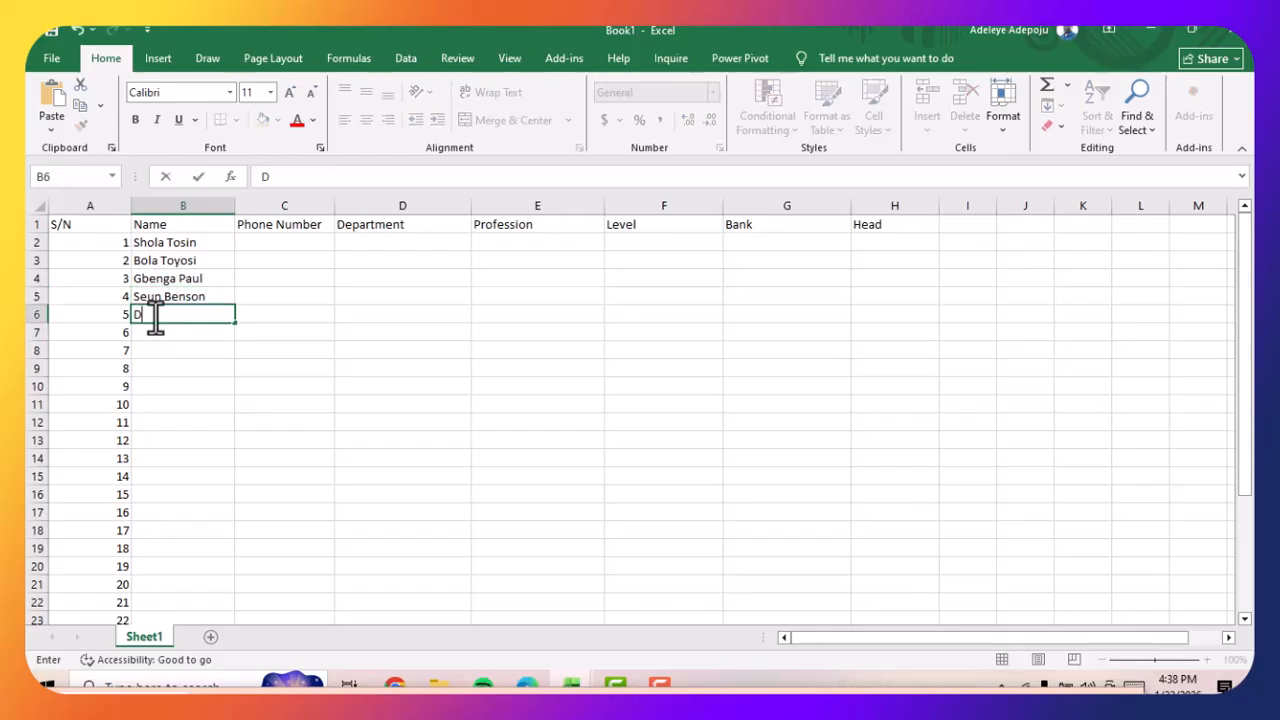
Fill the five names in B2:B6 down the Name column through cell B31 as a repeating pattern
left_click(185, 242)
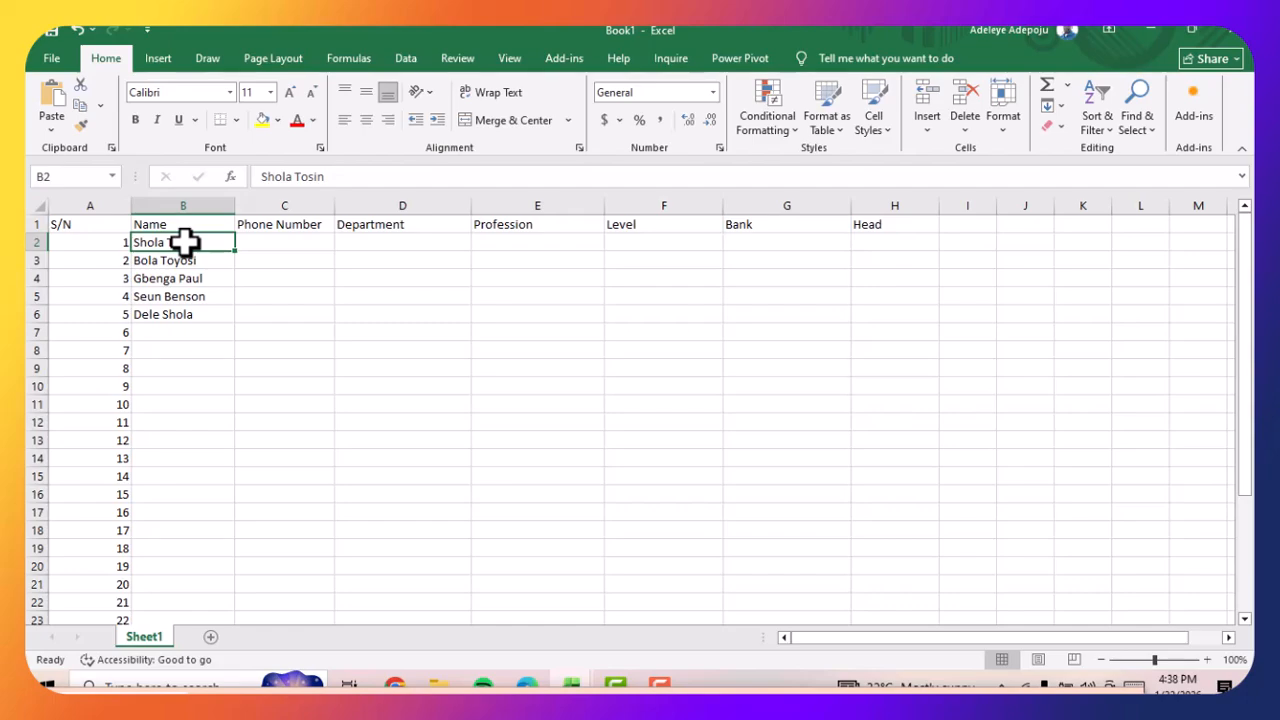
left_click_drag(185, 242, 193, 316)
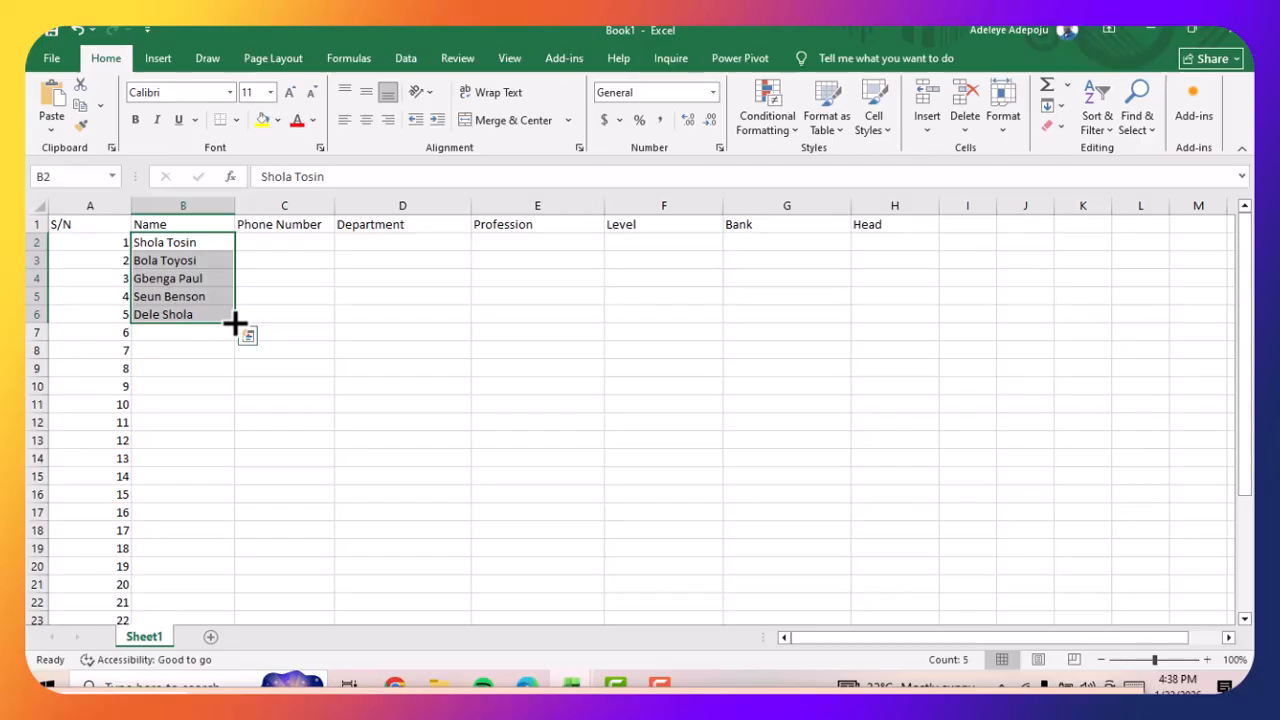
left_click_drag(235, 323, 223, 588)
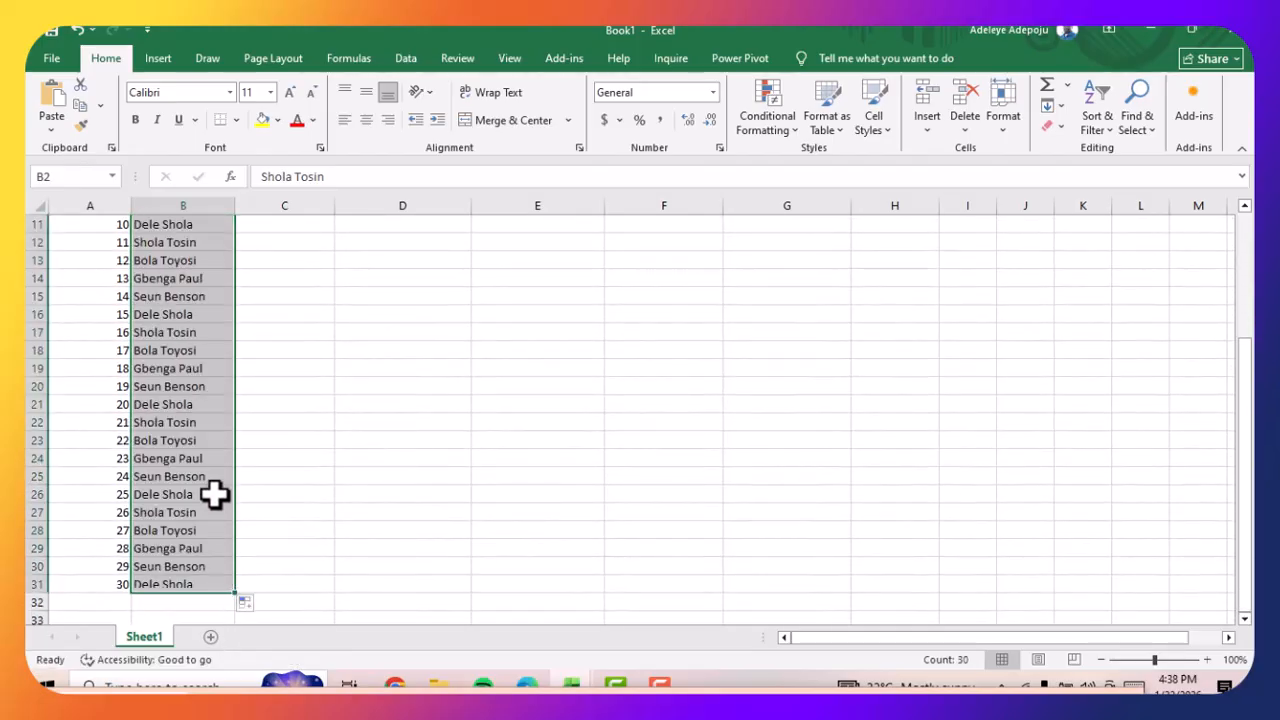
scroll(220, 443, "up", 4)
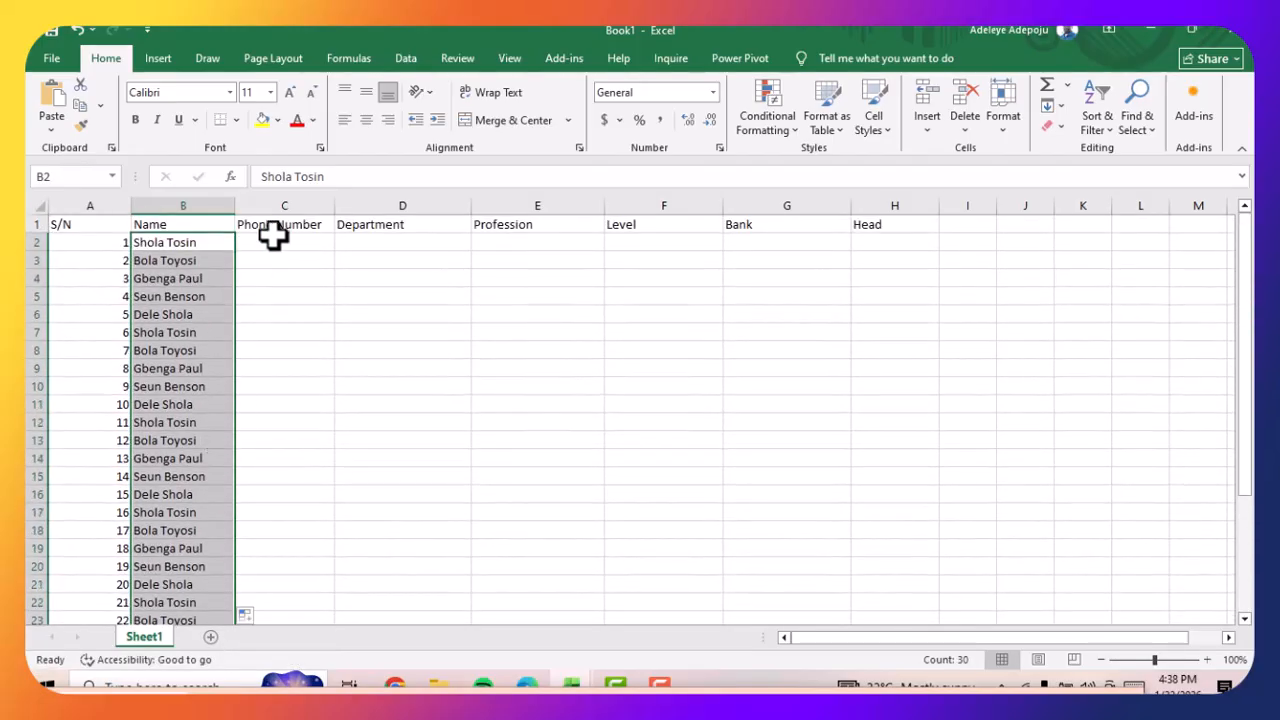
Enter the first two people's phone numbers in cells C2 and C3 of the Phone Number column
double_click(273, 244)
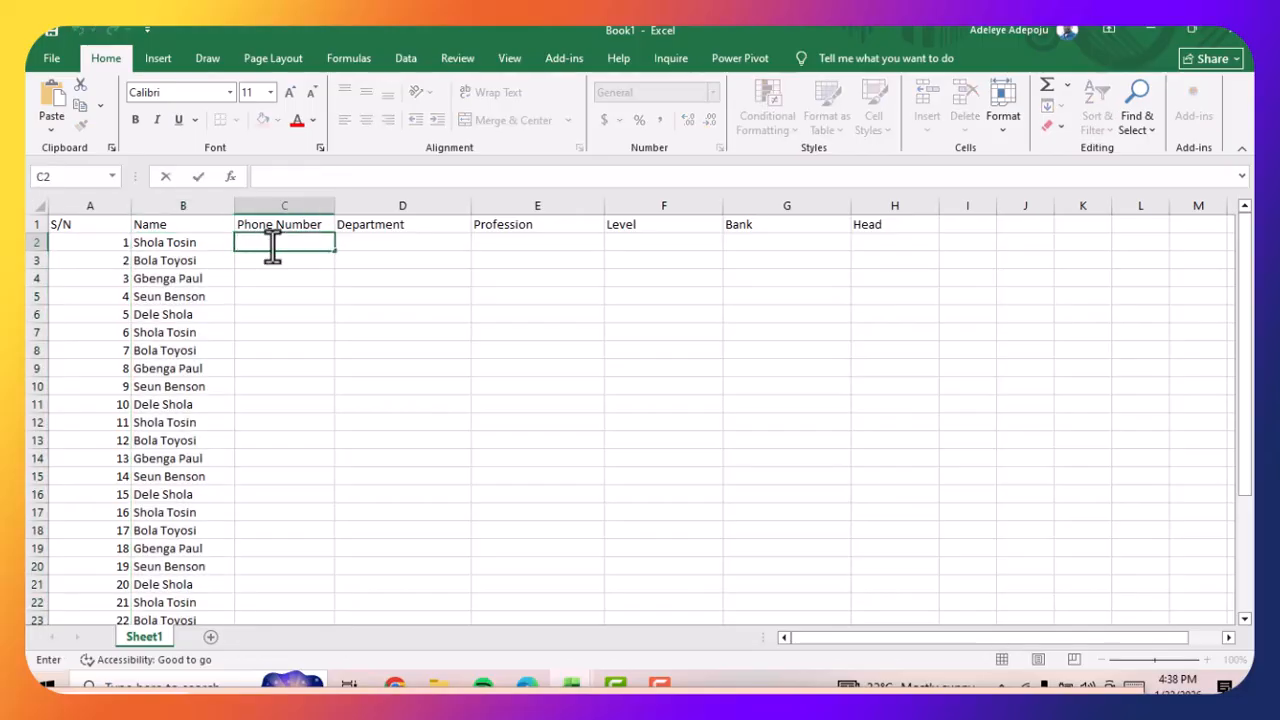
key("Return")
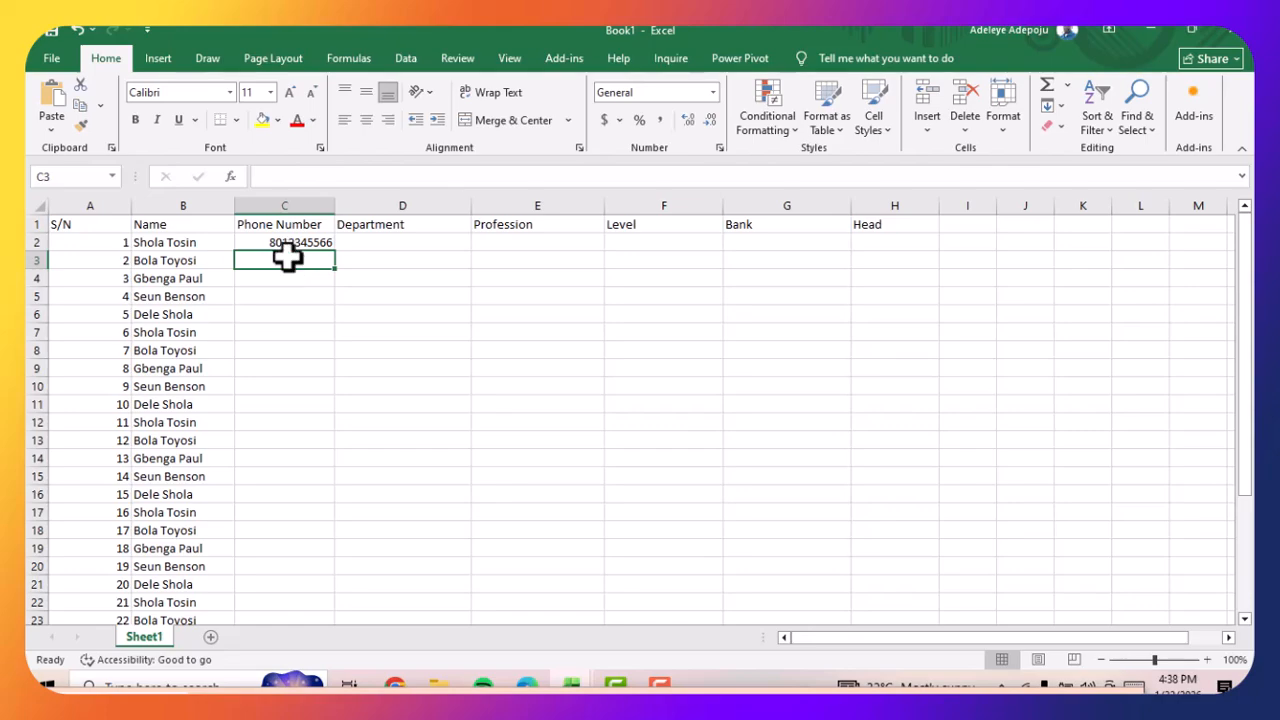
double_click(287, 259)
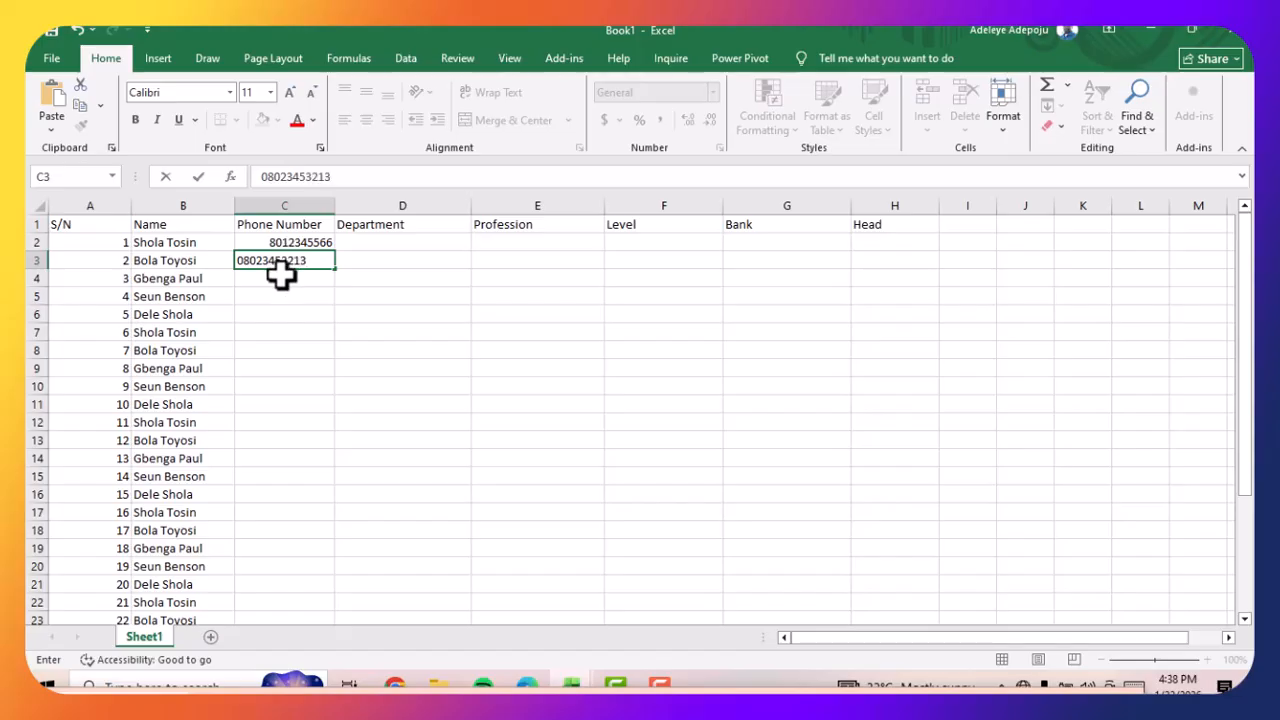
left_click(279, 278)
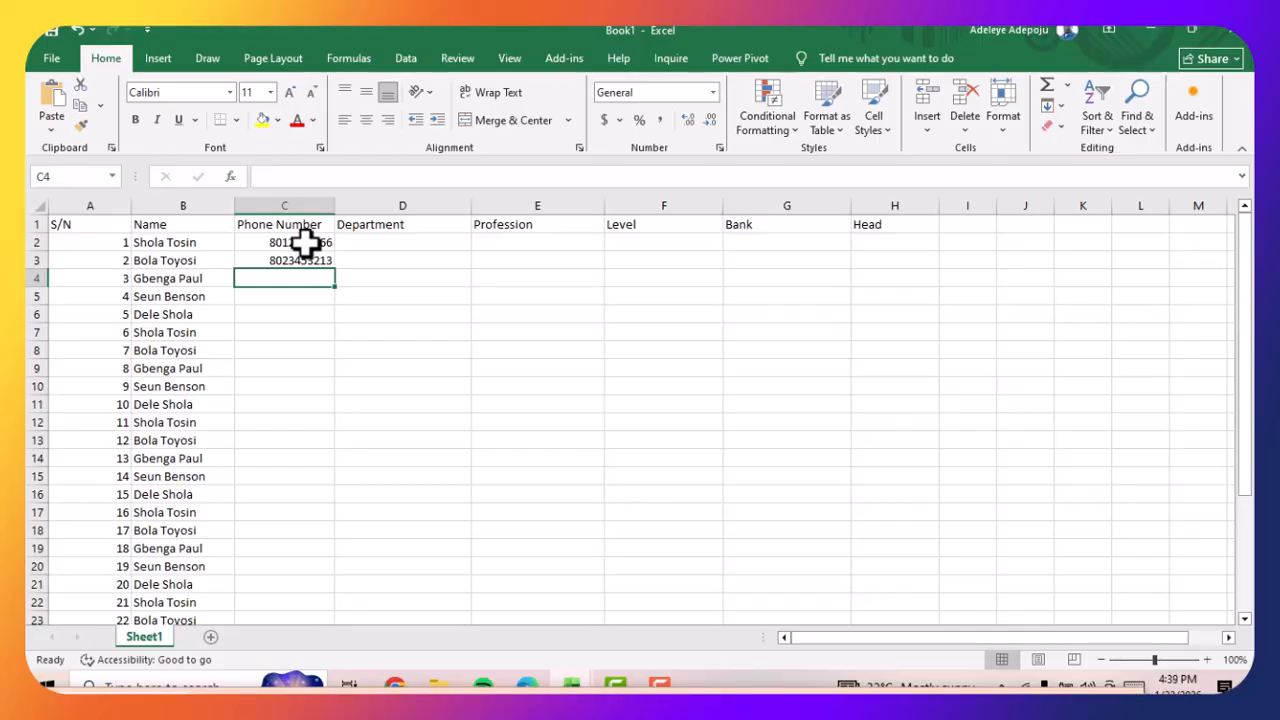
Set the number format of the two phone number cells C2:C3 to Text
left_click(302, 242)
left_click_drag(298, 248, 302, 256)
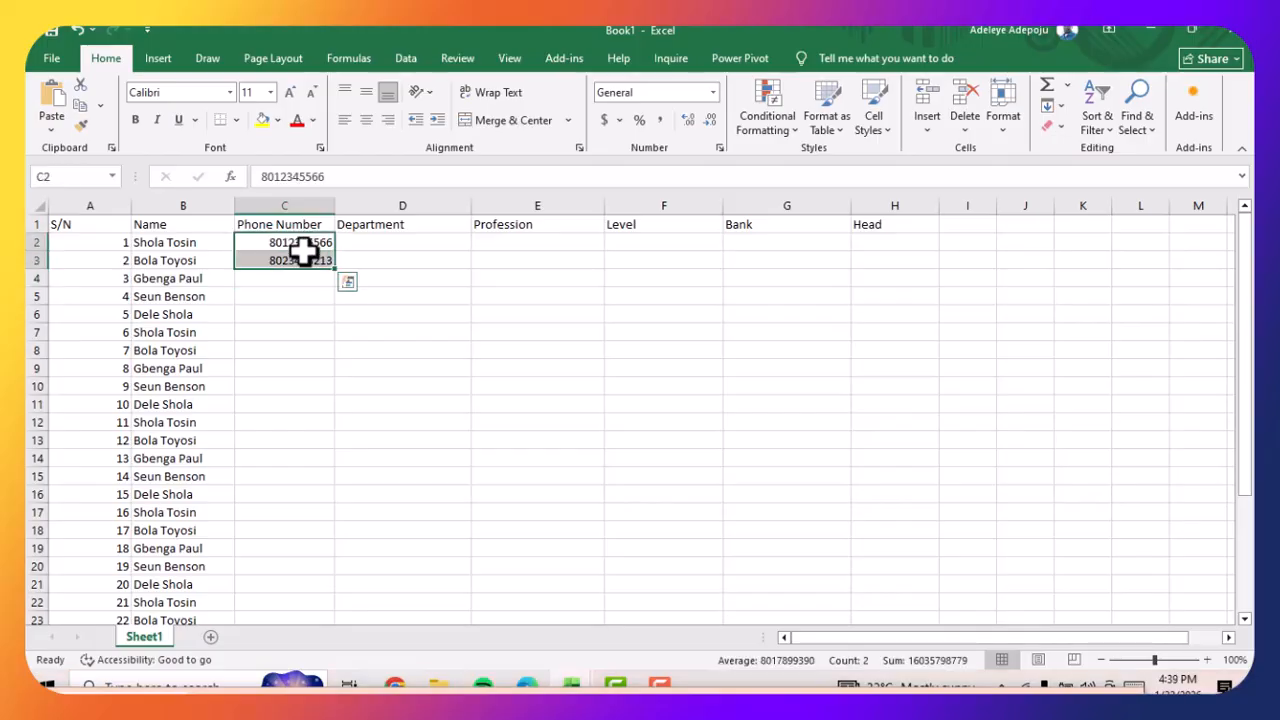
left_click(711, 93)
scroll(718, 345, "down", 1)
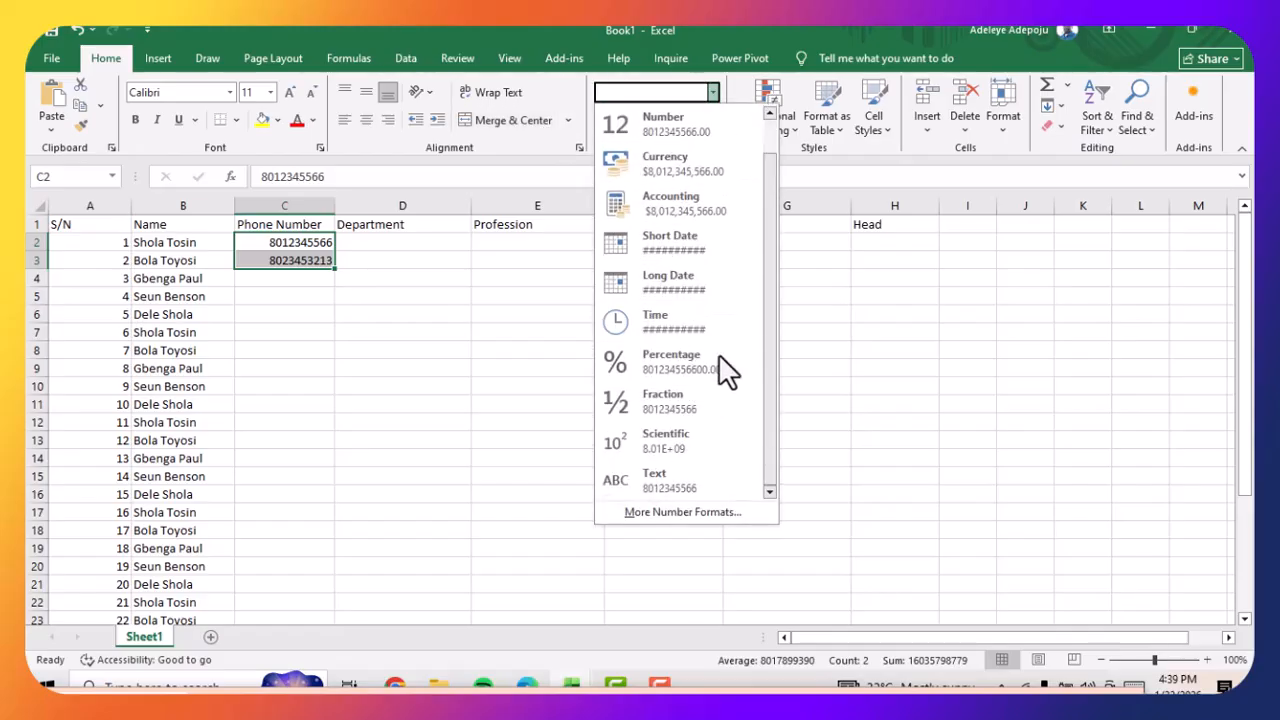
left_click(691, 482)
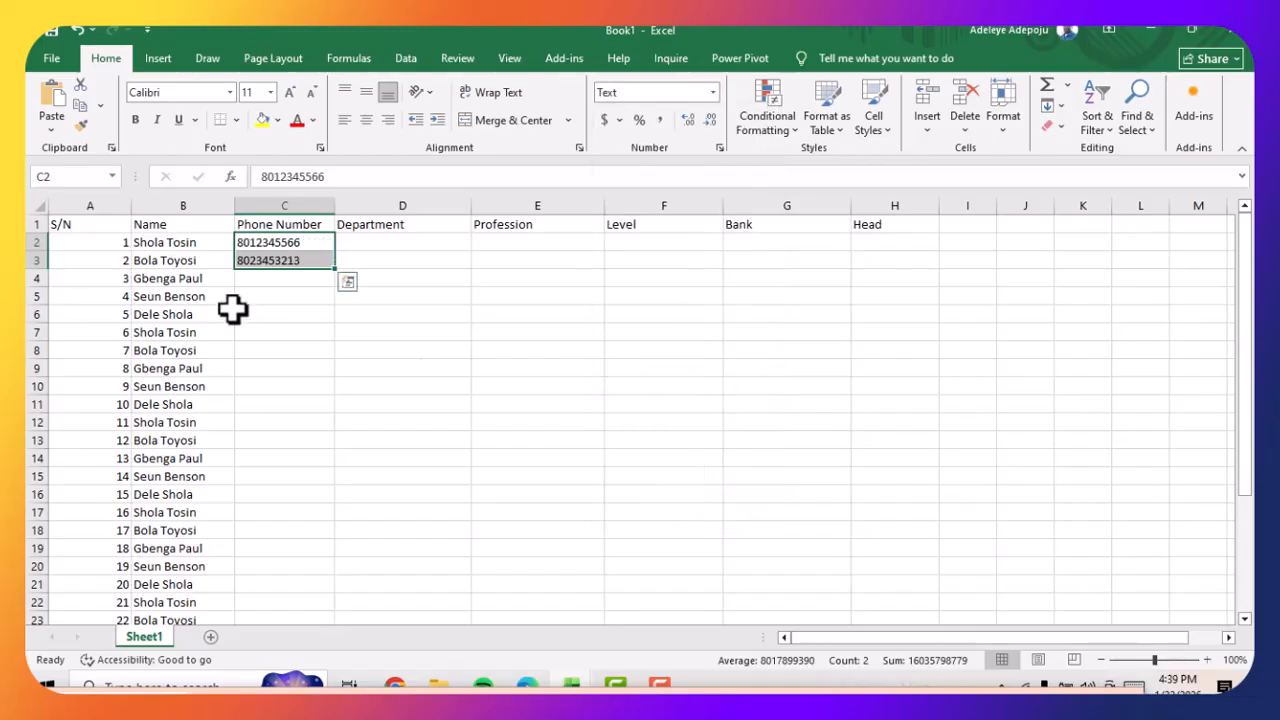
Add a leading 0 to the phone numbers in cells C2 and C3
left_click(240, 243)
double_click(240, 243)
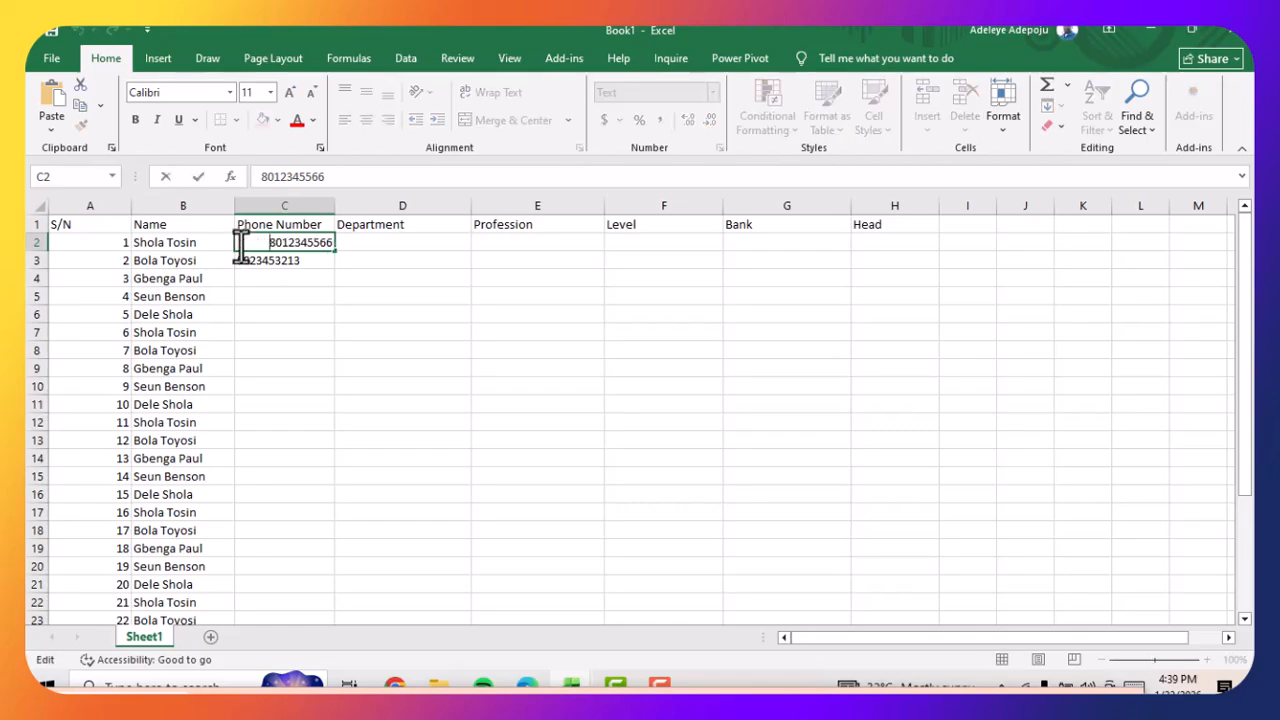
type("0")
left_click(240, 260)
double_click(240, 260)
type("0")
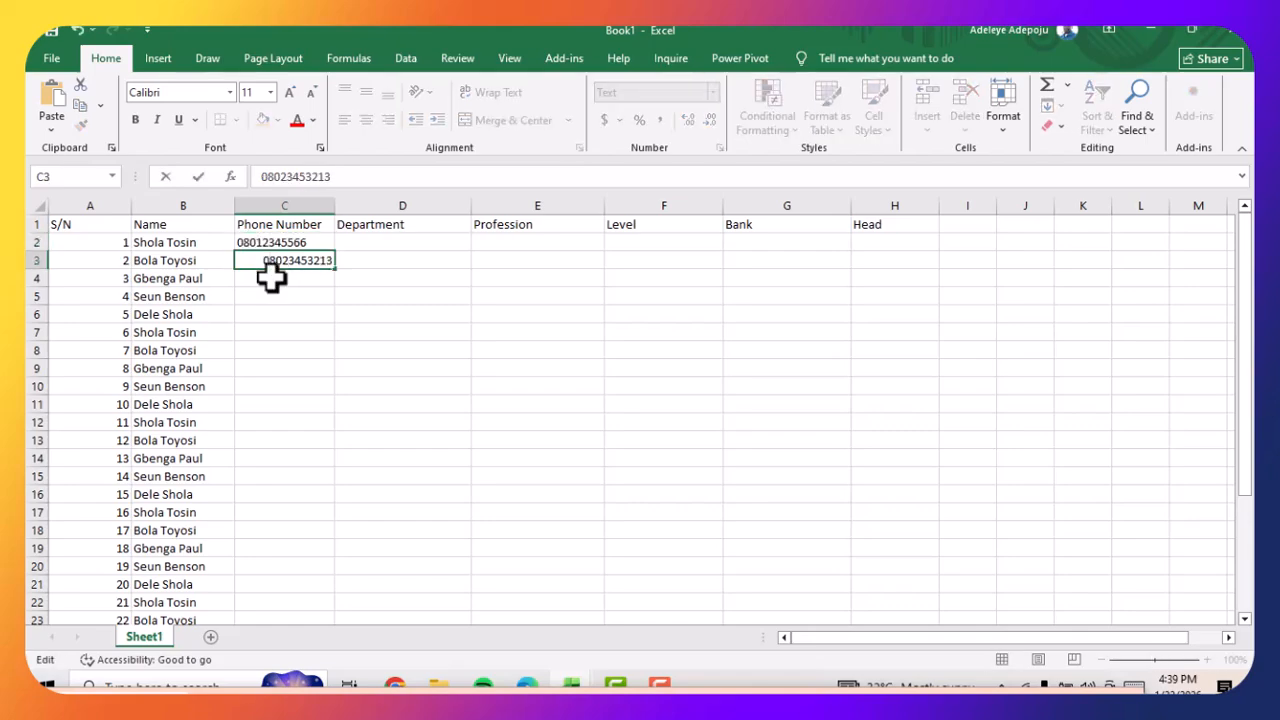
left_click(271, 277)
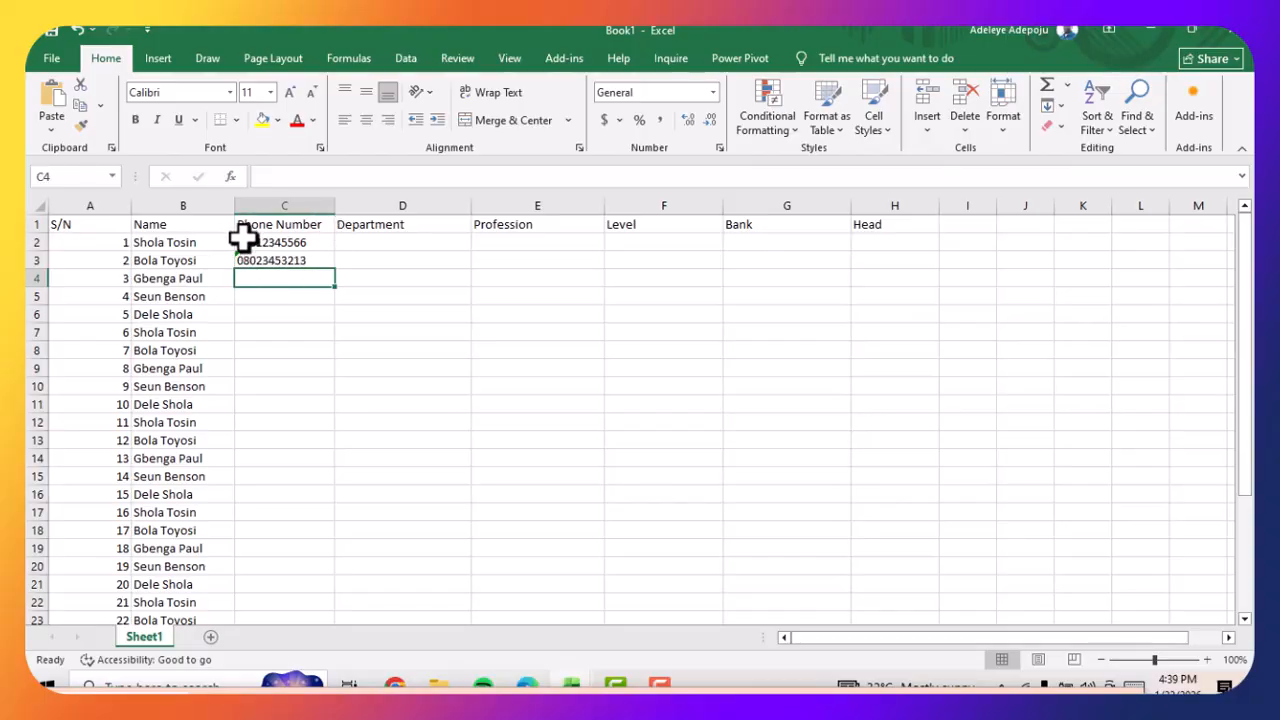
Fill the two phone numbers in C2:C3 down the Phone Number column through cell C31
left_click_drag(264, 241, 310, 585)
scroll(322, 390, "up", 4)
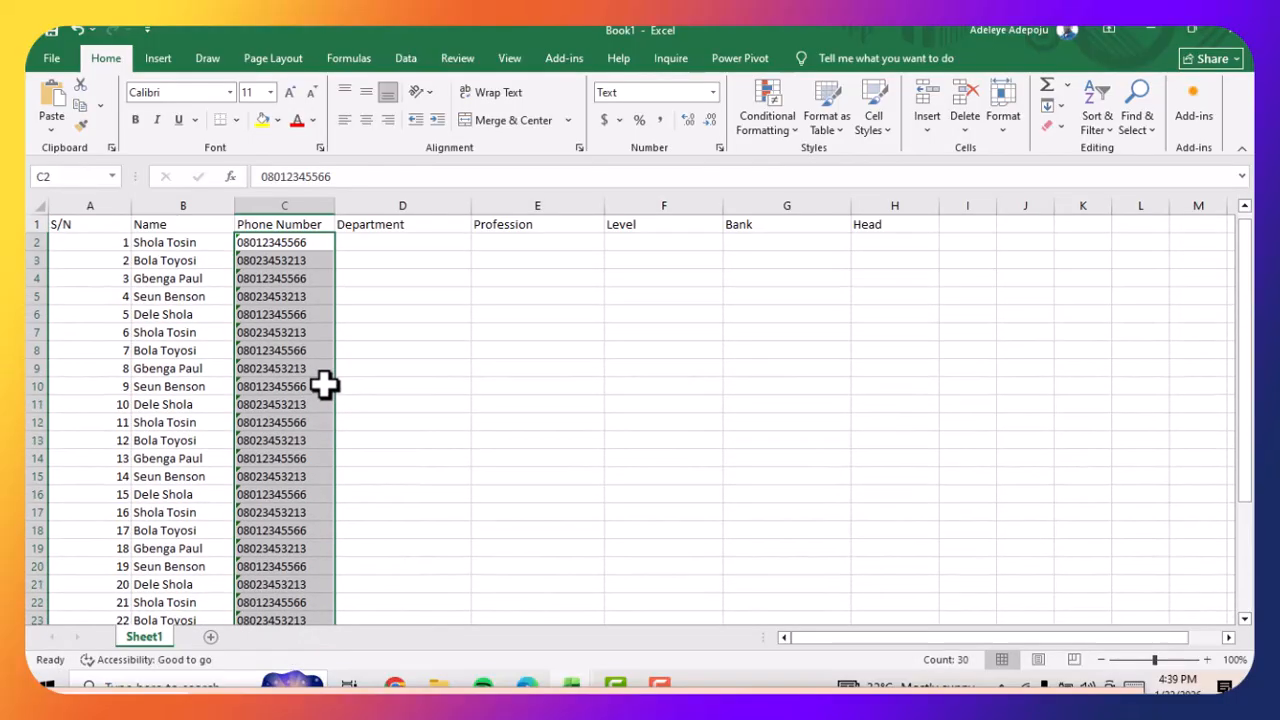
left_click(233, 231)
left_click(400, 242)
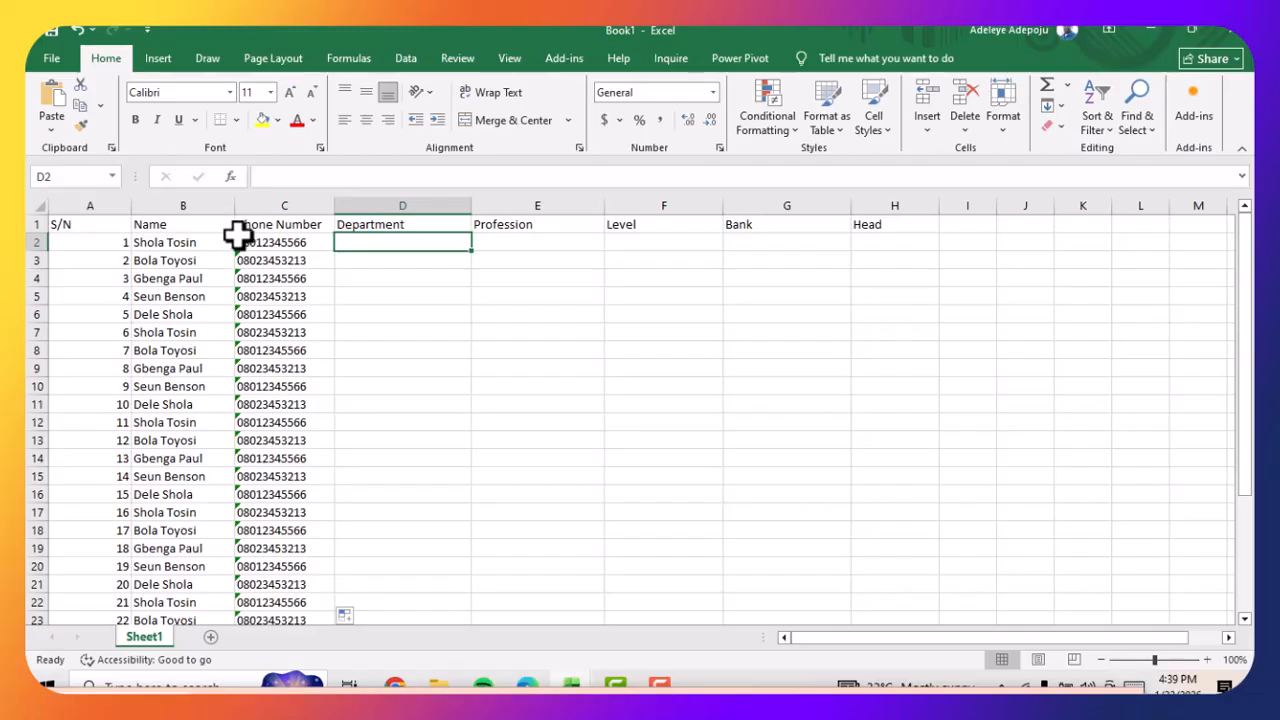
Ignore the number-stored-as-text error on the phone number in cell C2
left_click(238, 242)
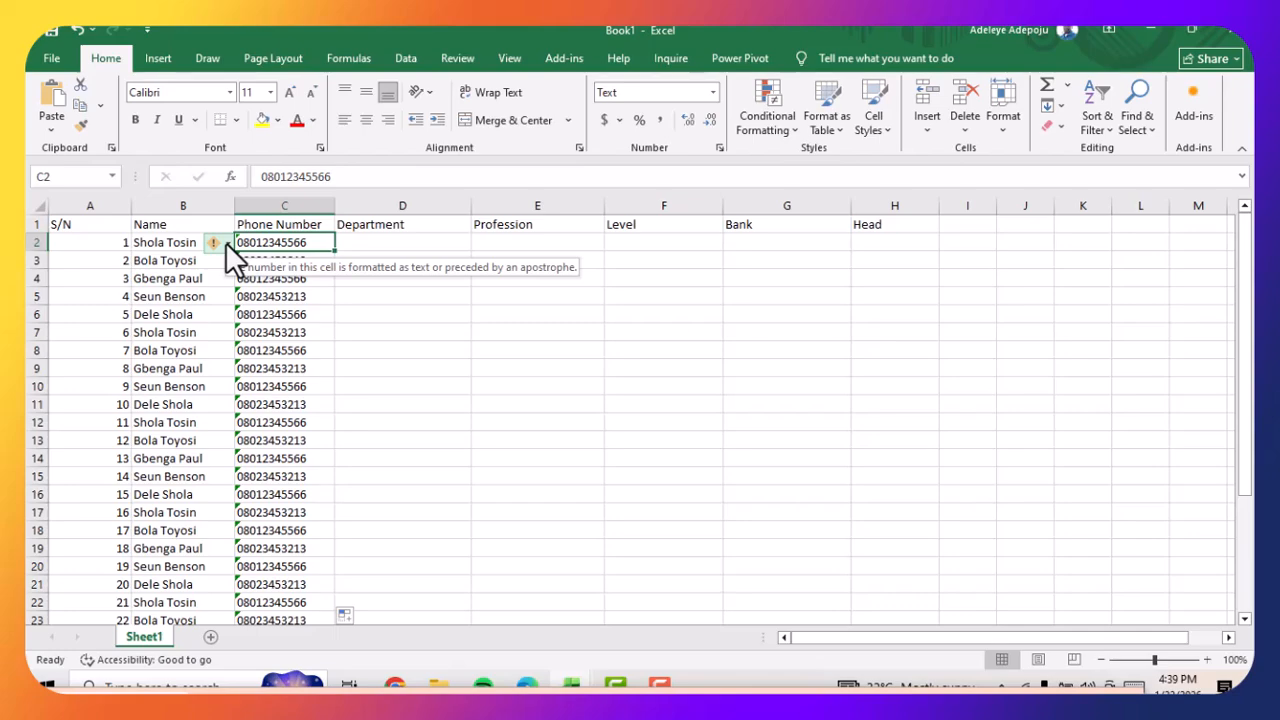
left_click(225, 242)
left_click(269, 331)
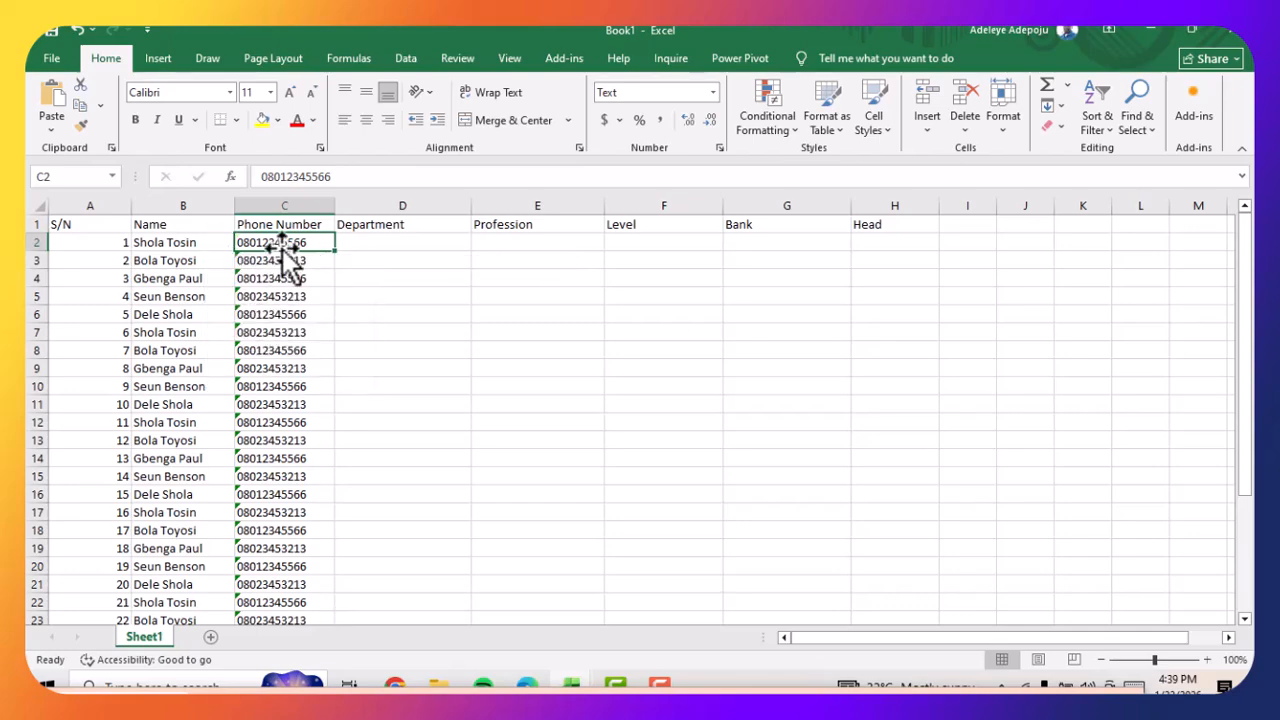
left_click_drag(281, 243, 297, 583)
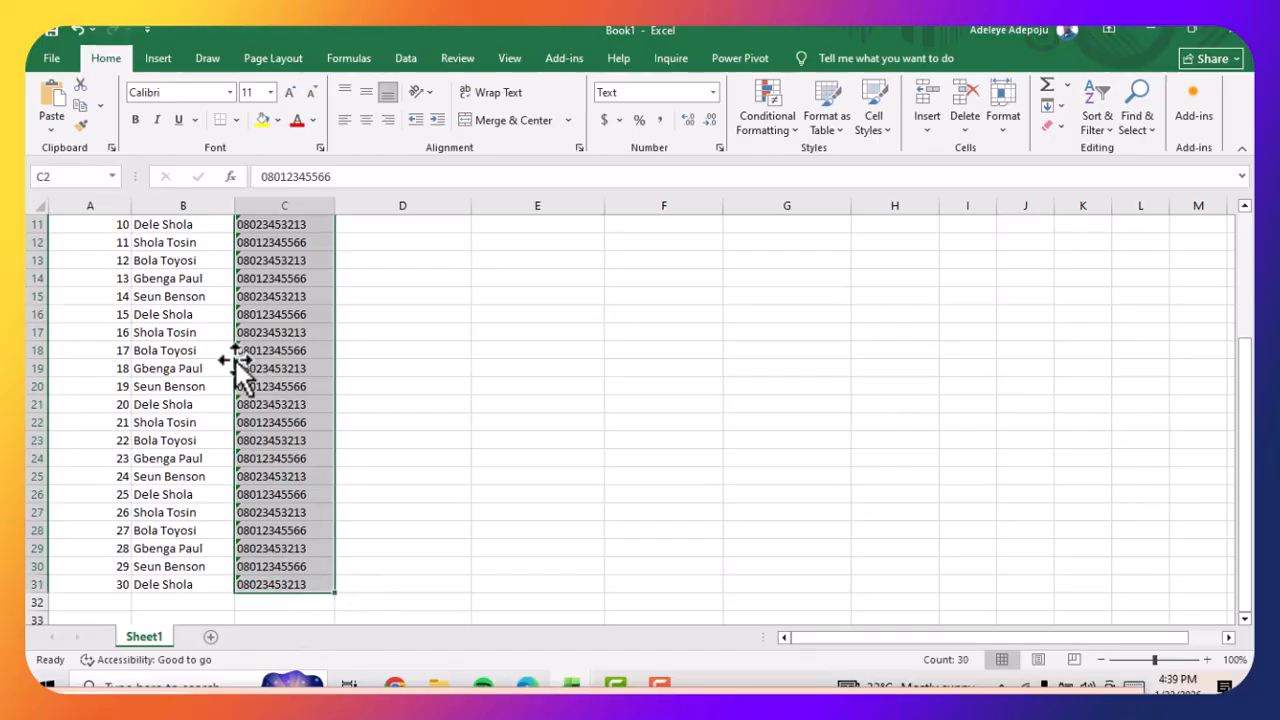
scroll(234, 358, "up", 4)
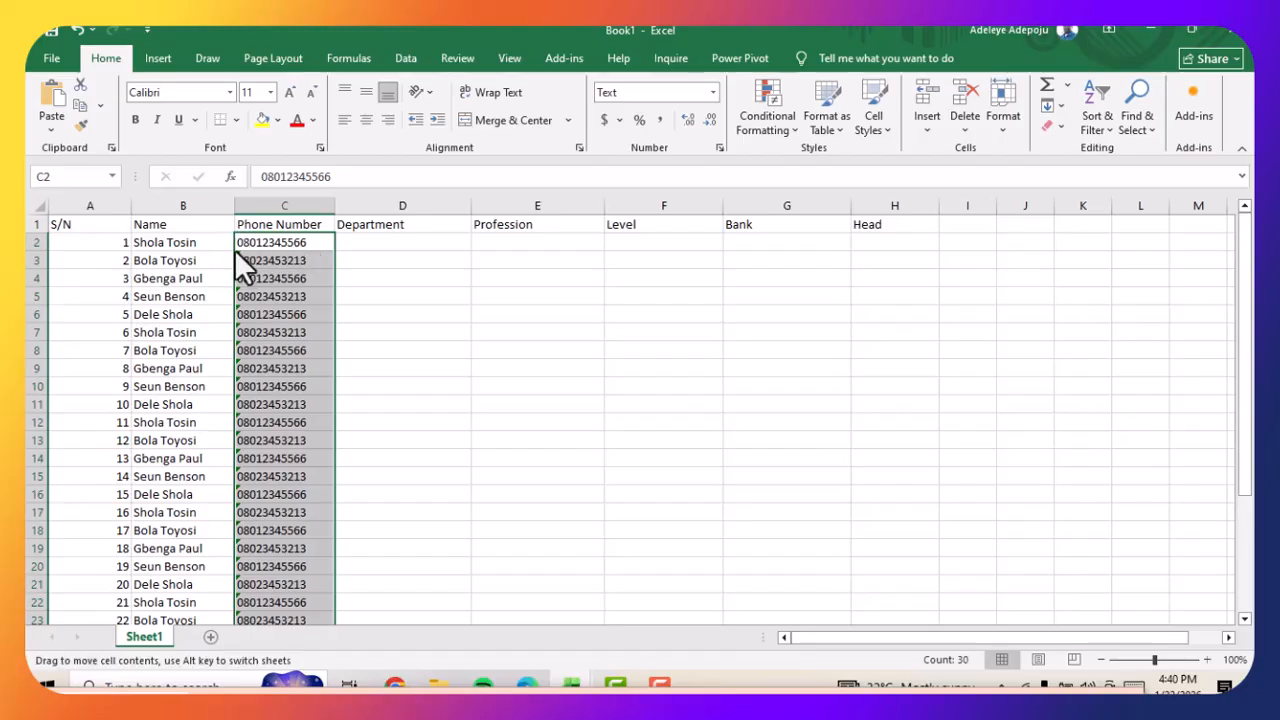
left_click(228, 260)
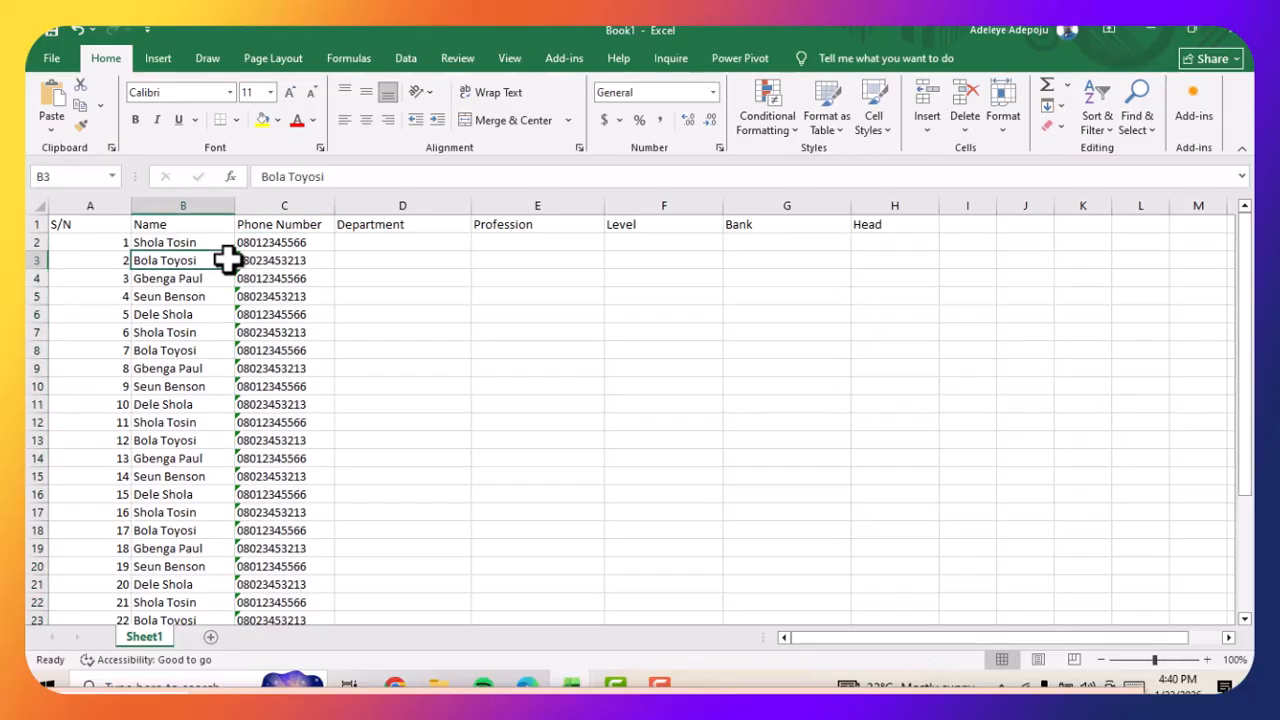
left_click(240, 259)
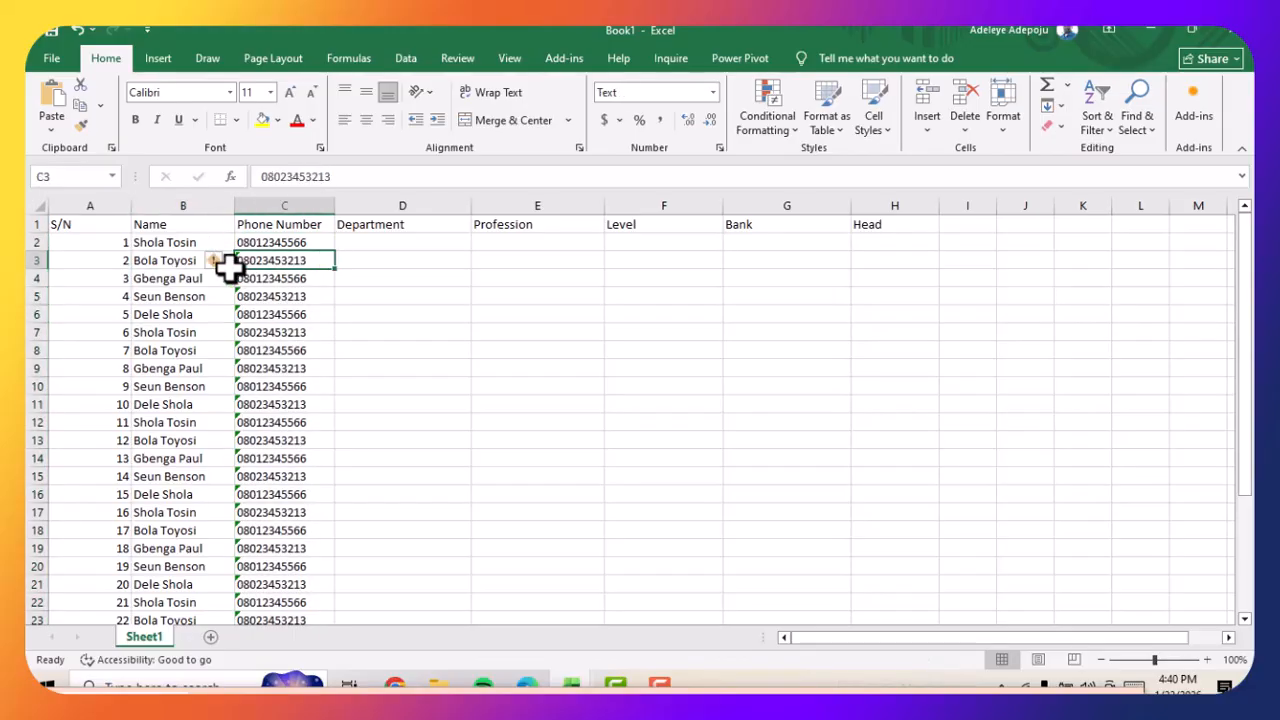
left_click(224, 260)
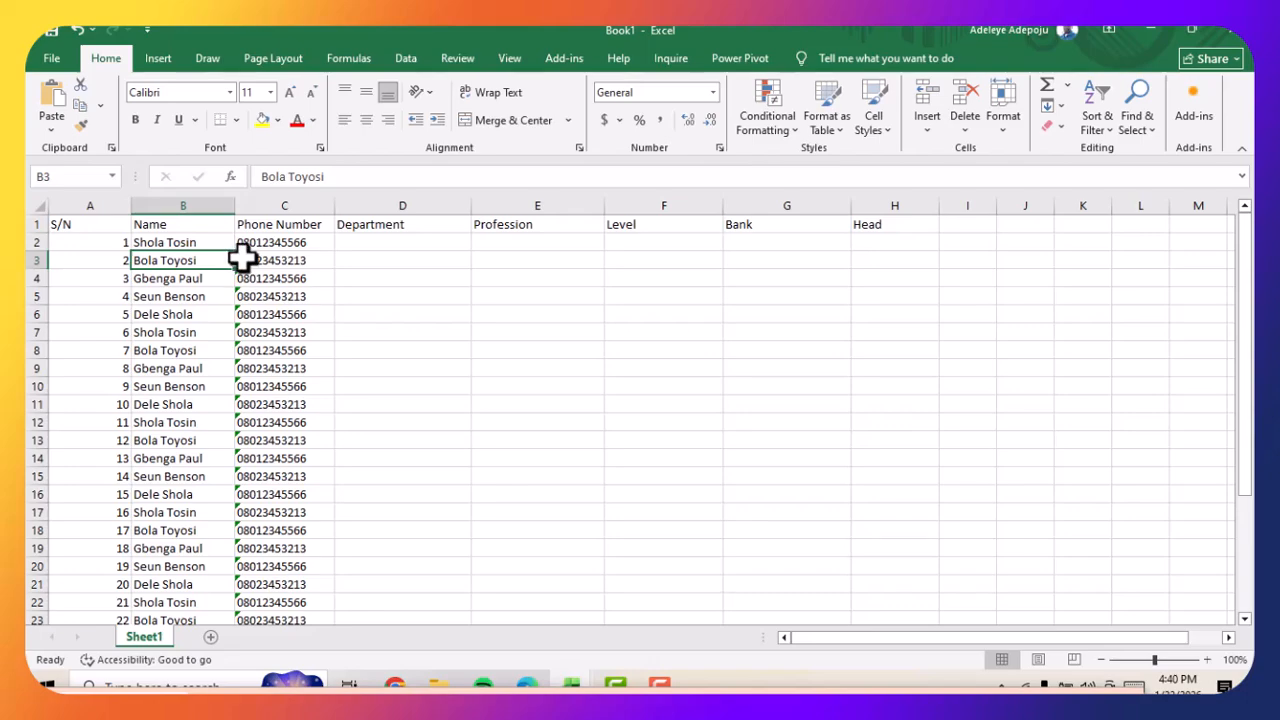
left_click(236, 257)
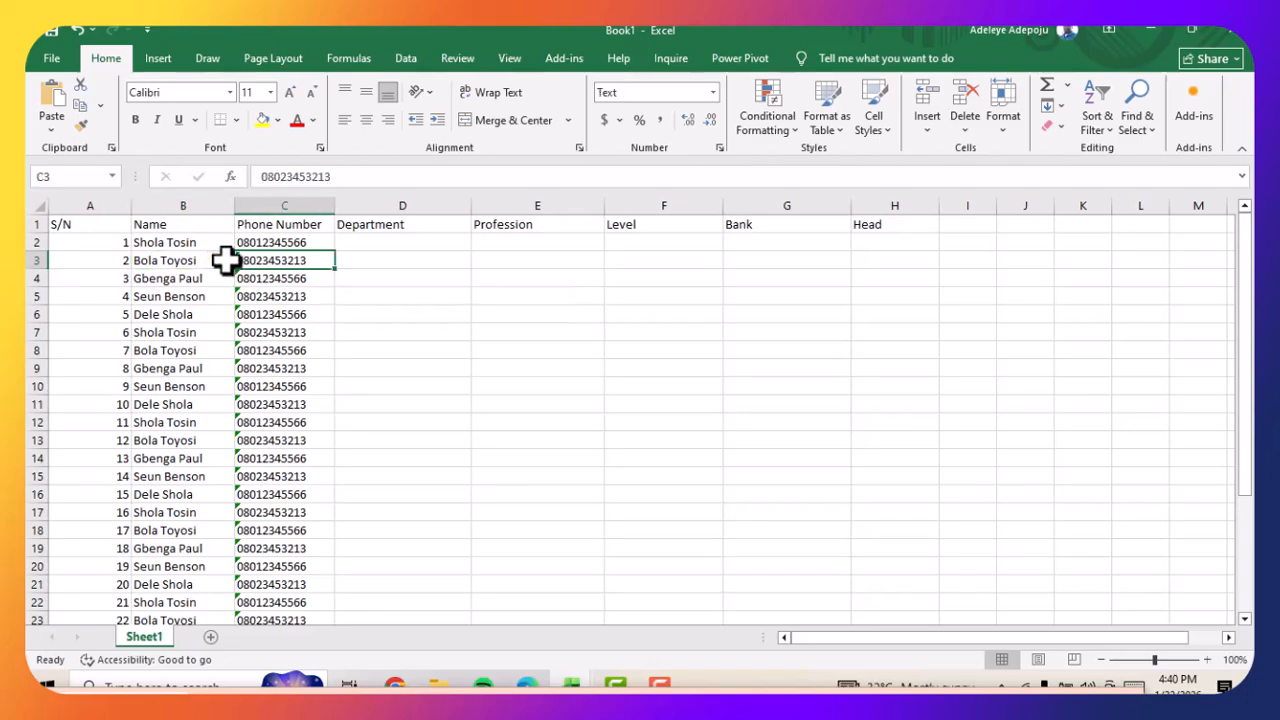
left_click(226, 260)
Ignore the number-stored-as-text error on the phone number in cell C3
left_click(239, 260)
left_click(227, 261)
left_click(275, 351)
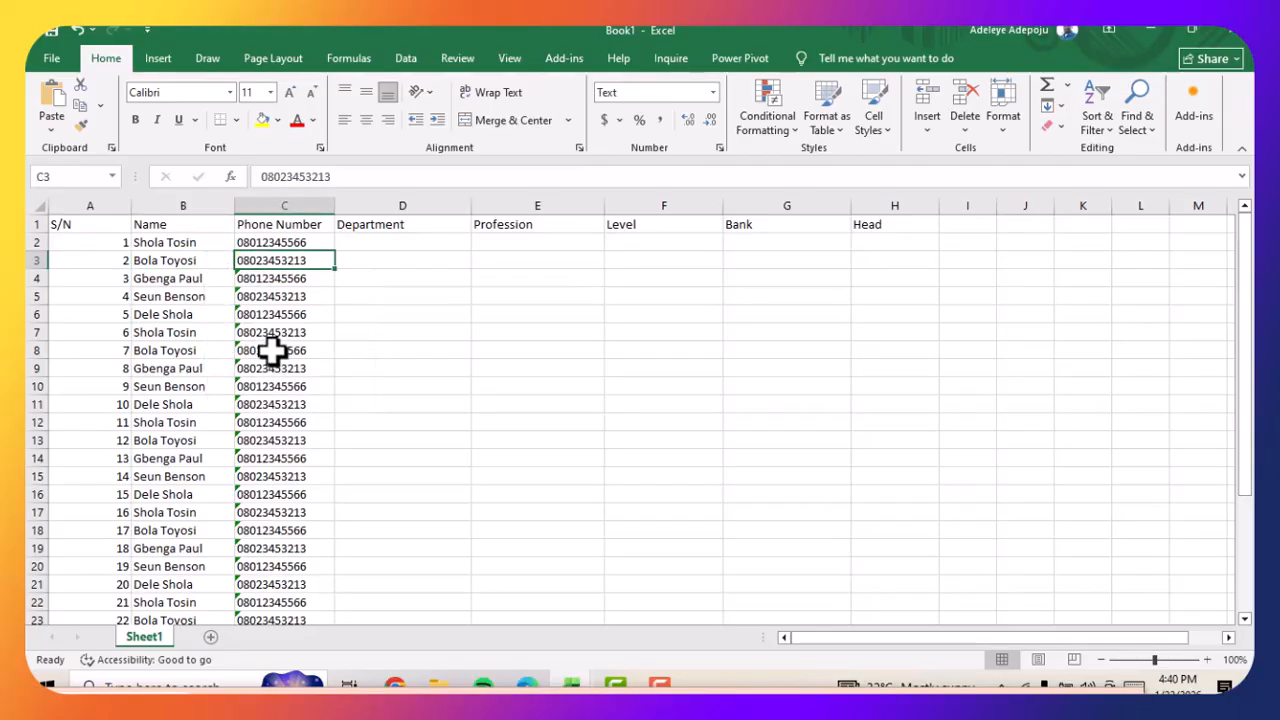
Try to clear the remaining error flags by refilling the Phone Number column from C2:C3 down through the last record
left_click(265, 250)
left_click_drag(265, 250, 264, 260)
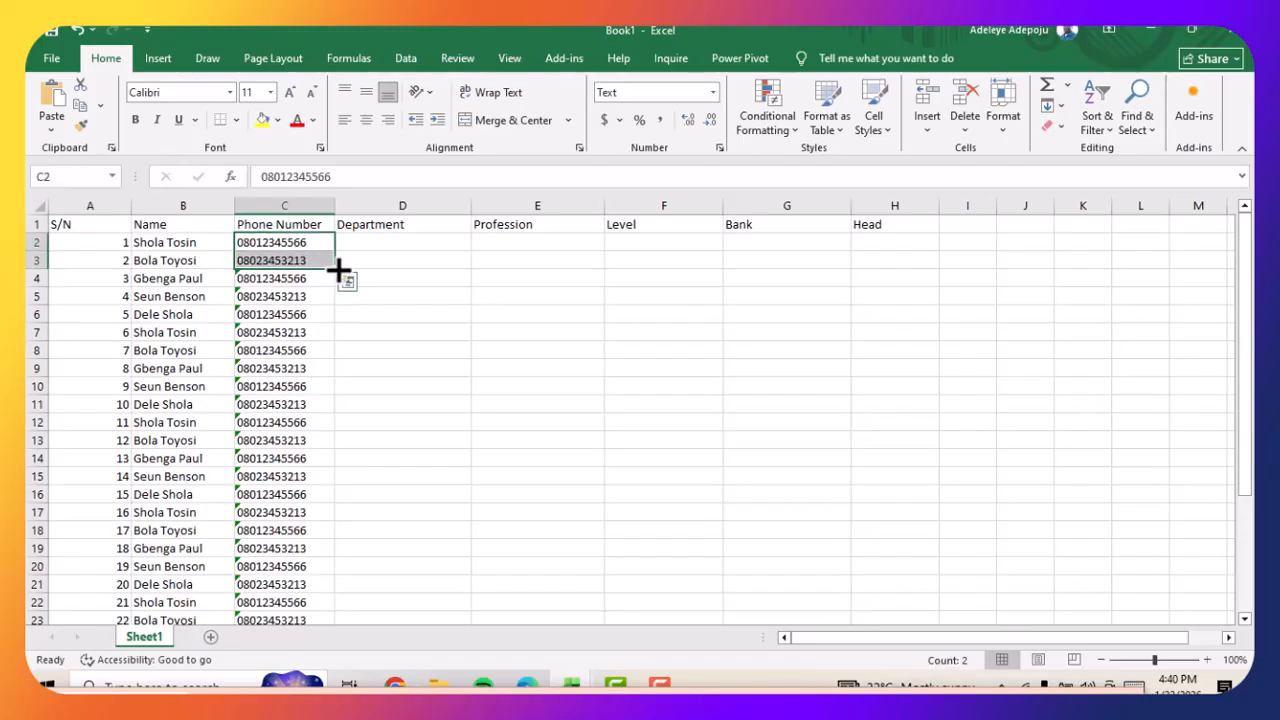
left_click_drag(335, 272, 302, 575)
scroll(339, 447, "up", 4)
left_click(392, 352)
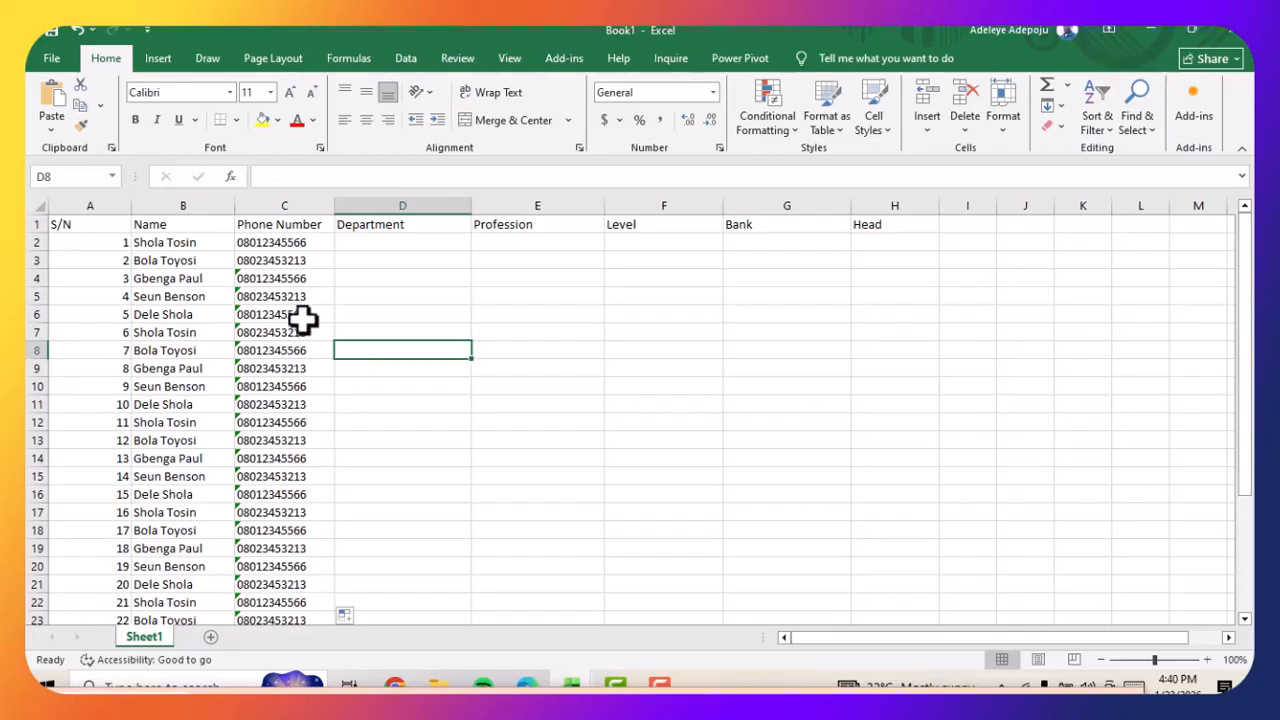
Ignore the number-stored-as-text errors for the phone numbers in cells C4:C26
left_click_drag(280, 274, 294, 620)
scroll(225, 260, "up", 1)
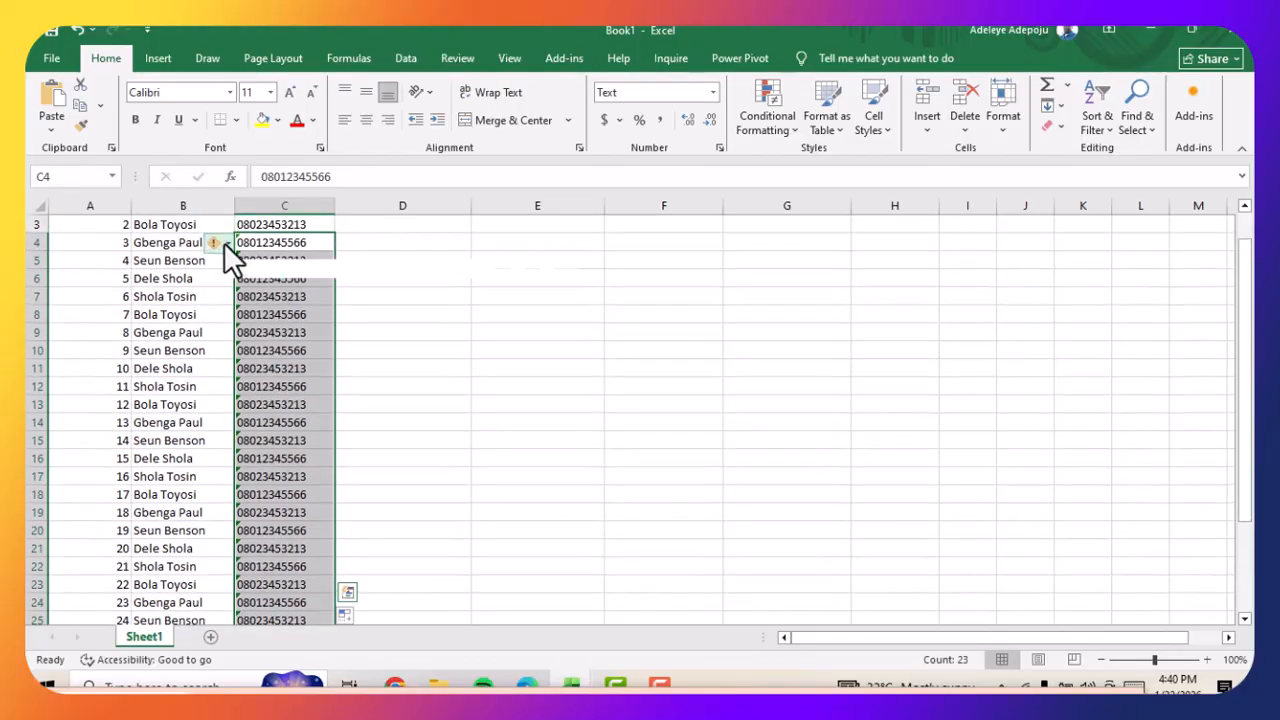
left_click(227, 244)
left_click(265, 328)
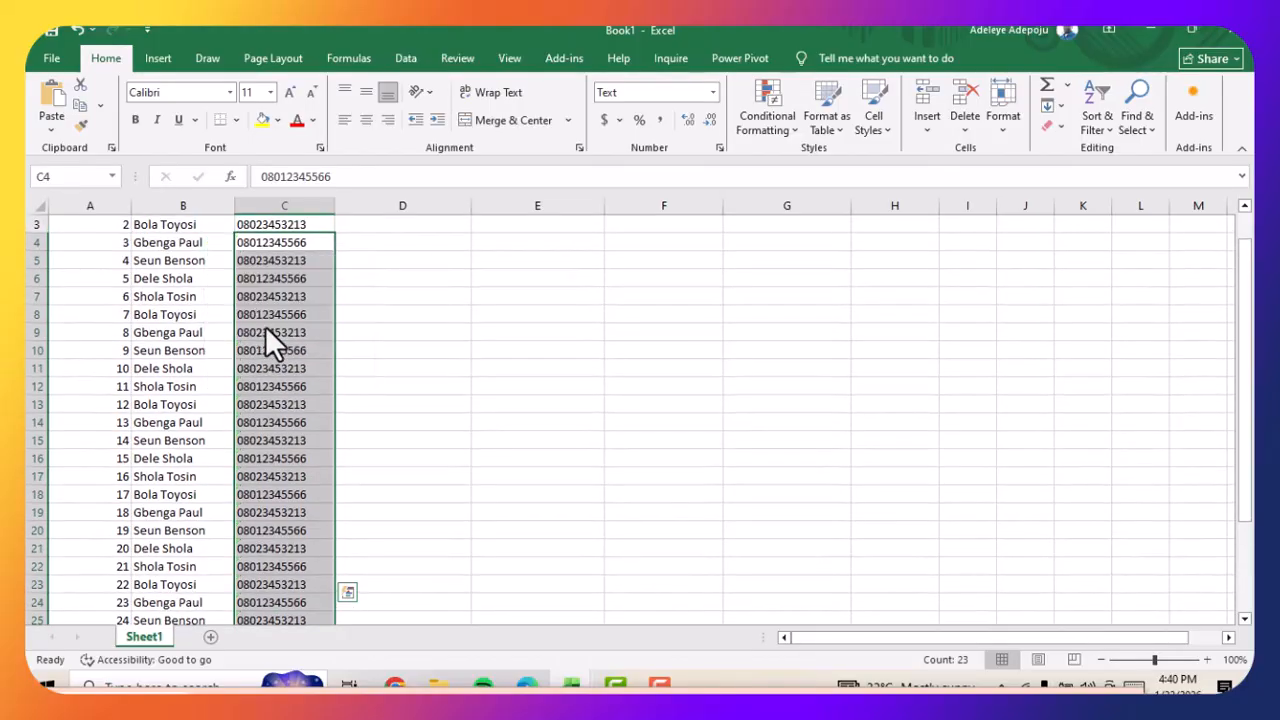
Ignore the number-stored-as-text errors for the last phone numbers in cells C27:C31
scroll(371, 376, "down", 5)
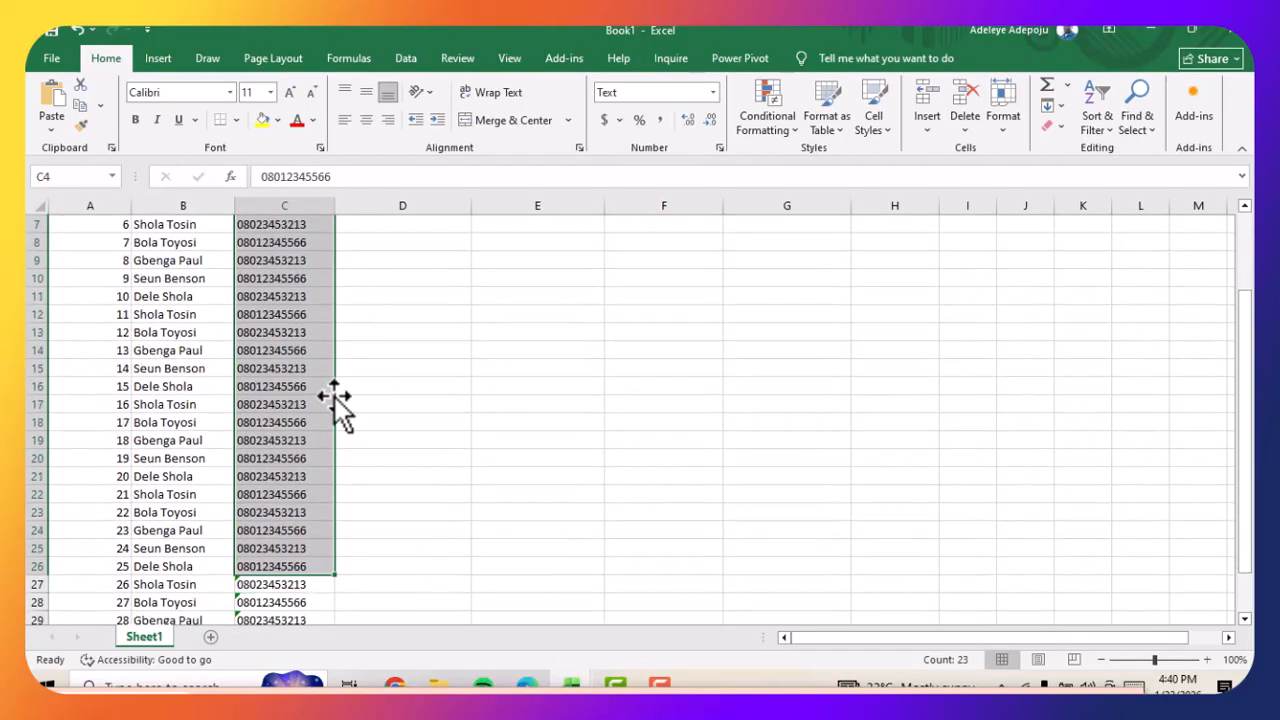
left_click(289, 440)
left_click_drag(244, 384, 270, 455)
left_click(222, 387)
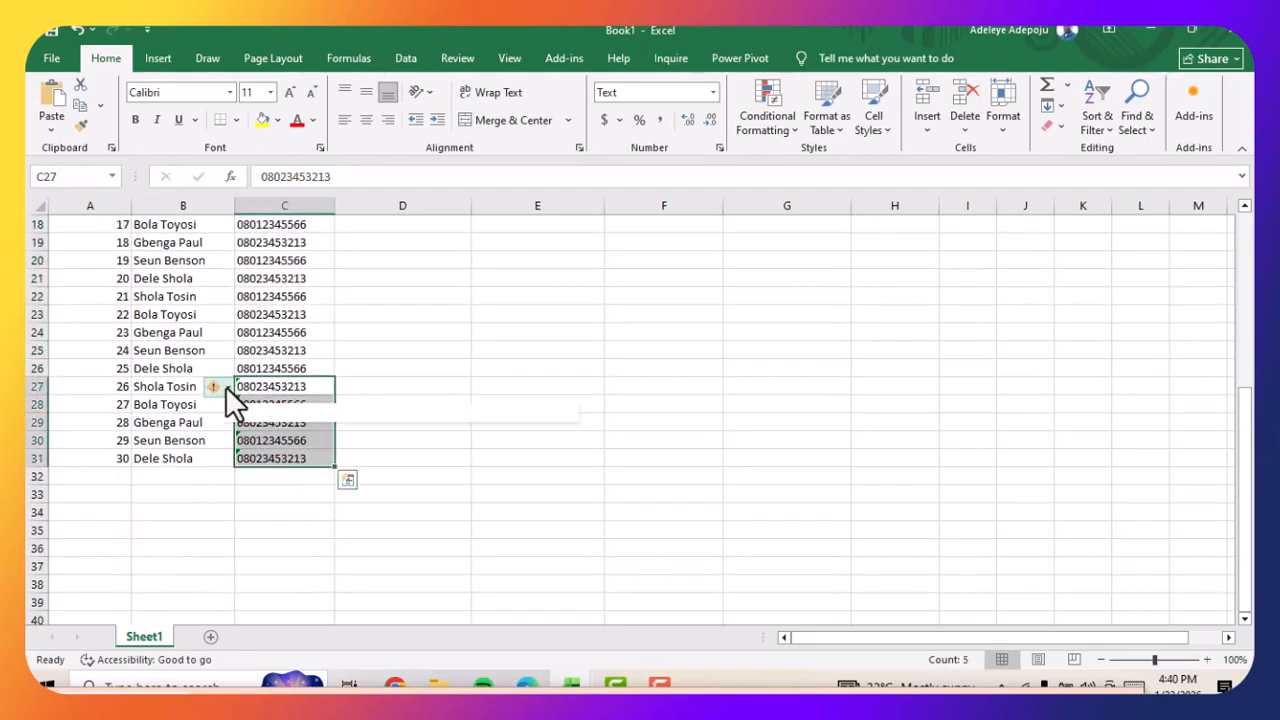
left_click(263, 477)
Enter the departments Sales, HR and Finance in cells D2:D4 of the Department column, correcting the spelling of Finance
scroll(411, 368, "up", 6)
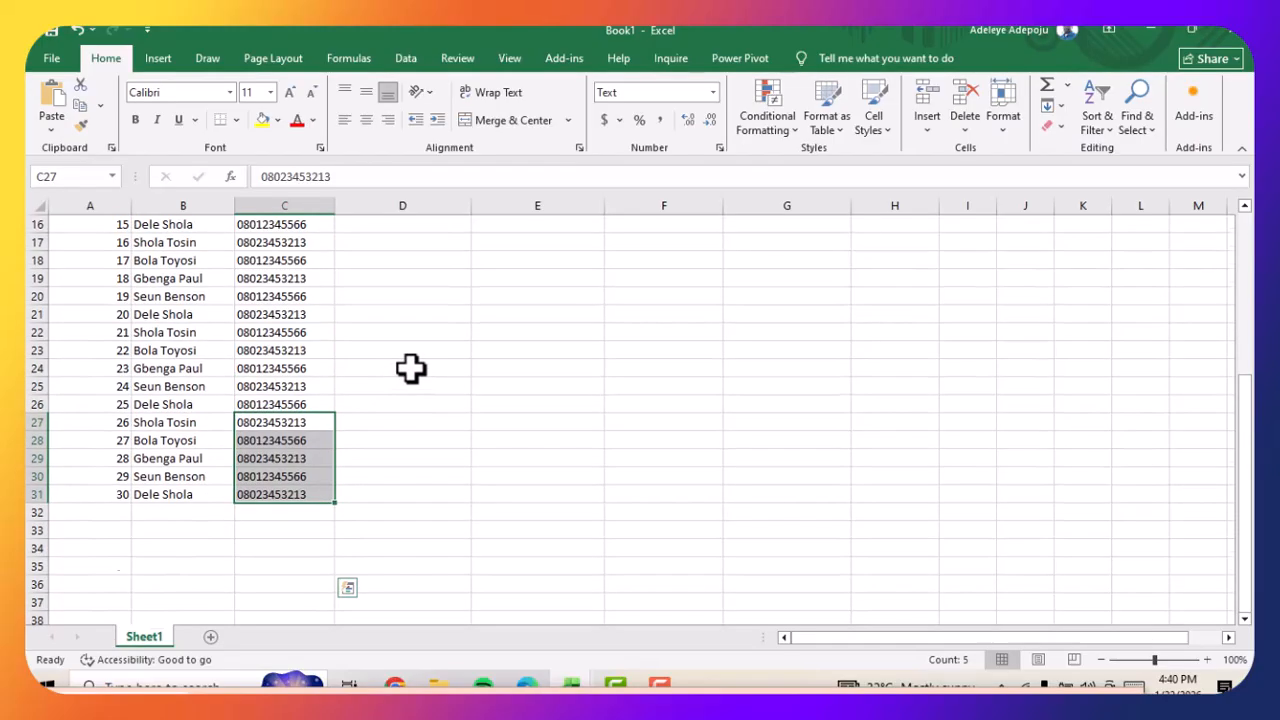
left_click(411, 343)
left_click(384, 245)
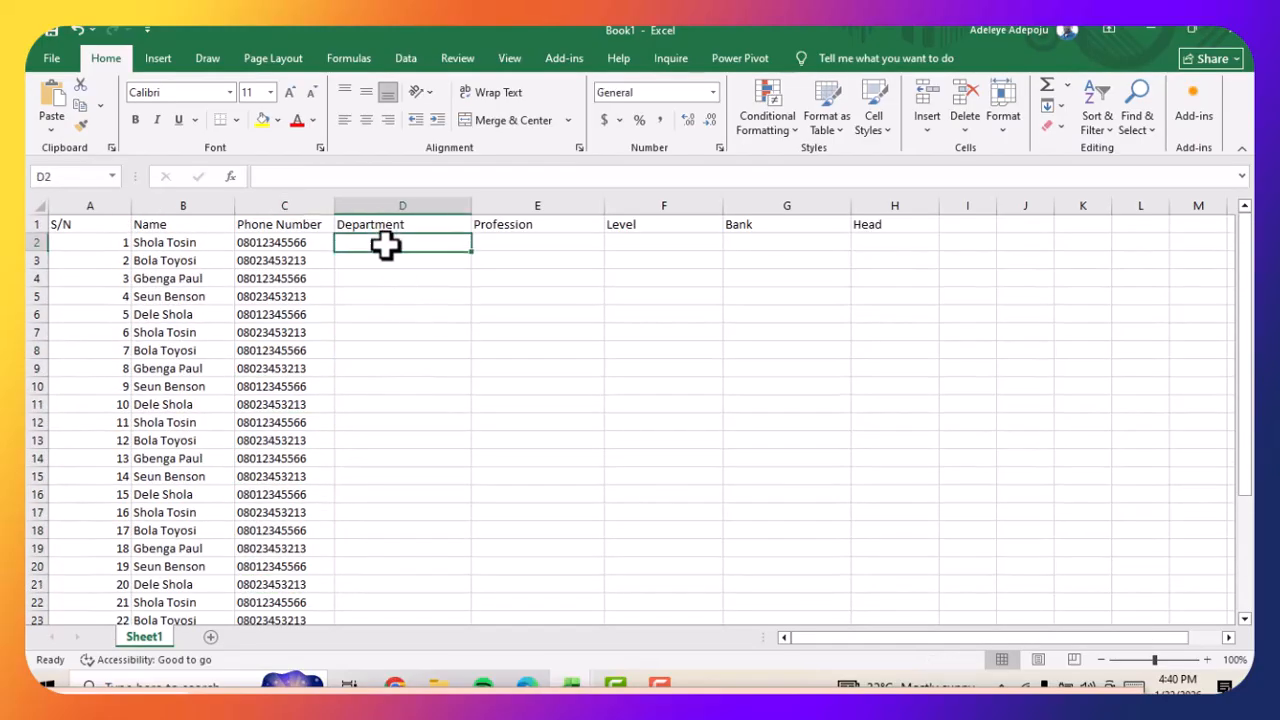
double_click(386, 245)
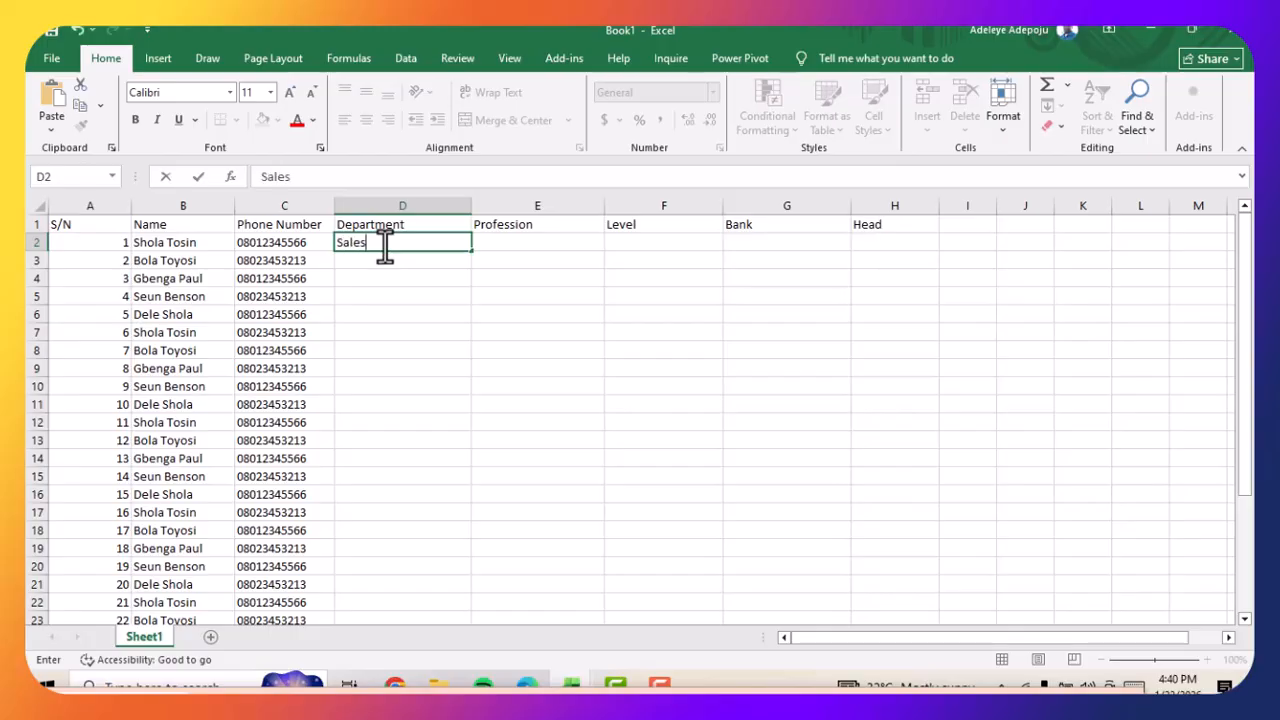
key("Return")
double_click(366, 260)
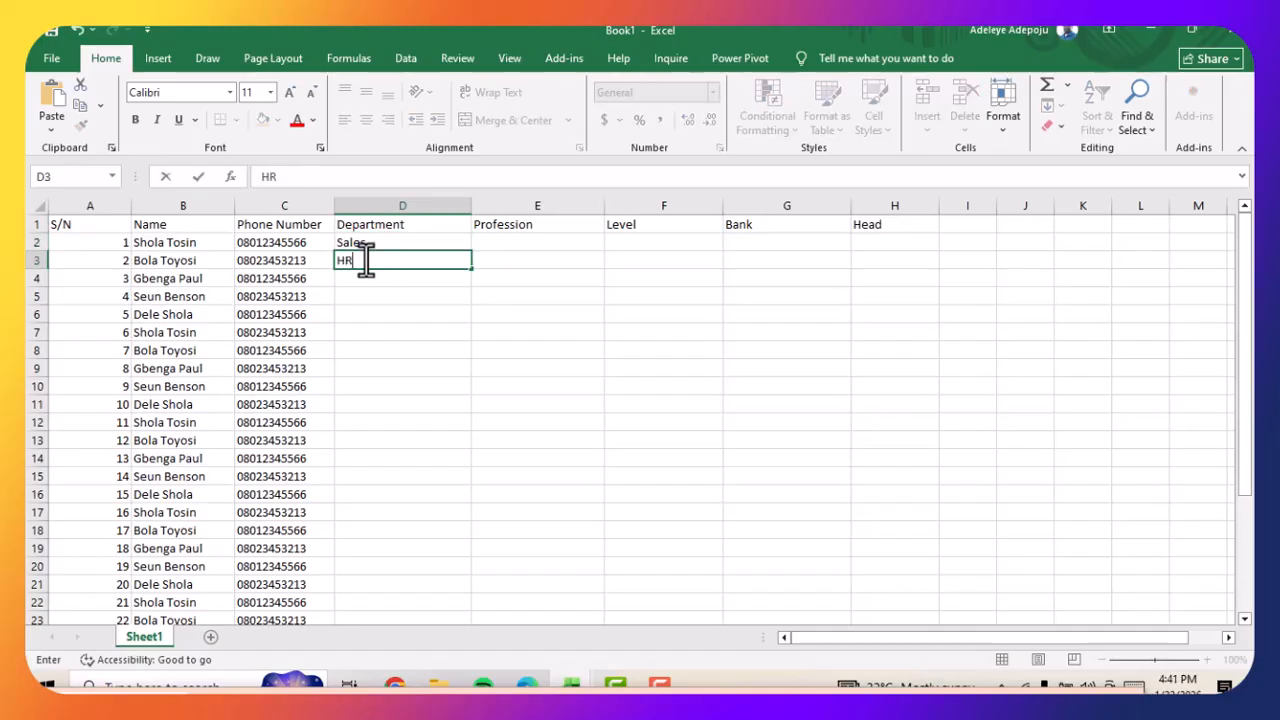
key("Return")
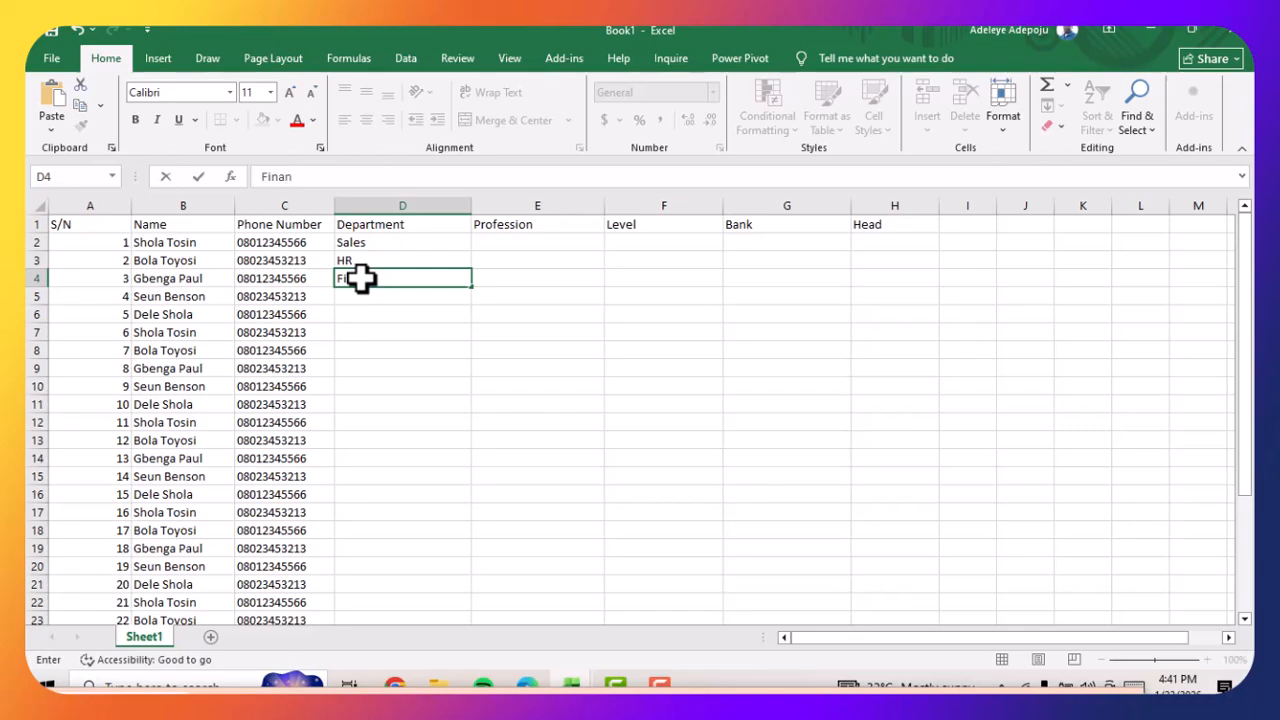
key("Return")
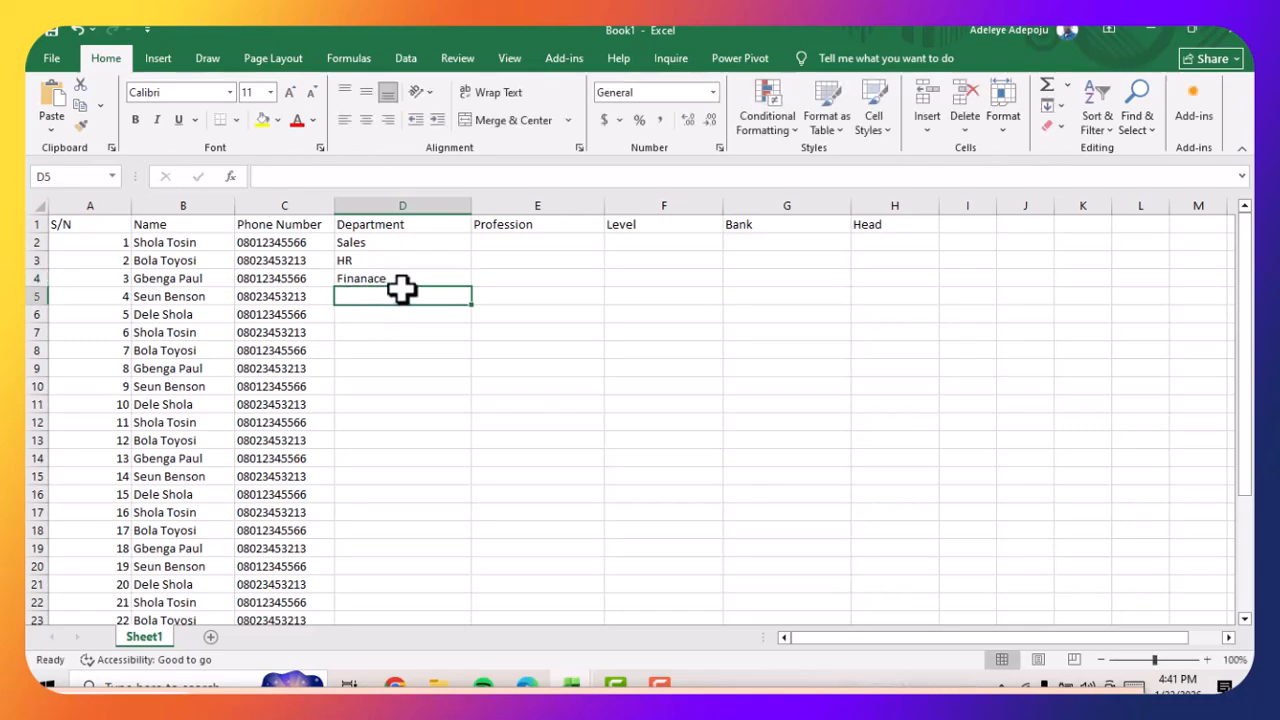
double_click(401, 290)
double_click(413, 281)
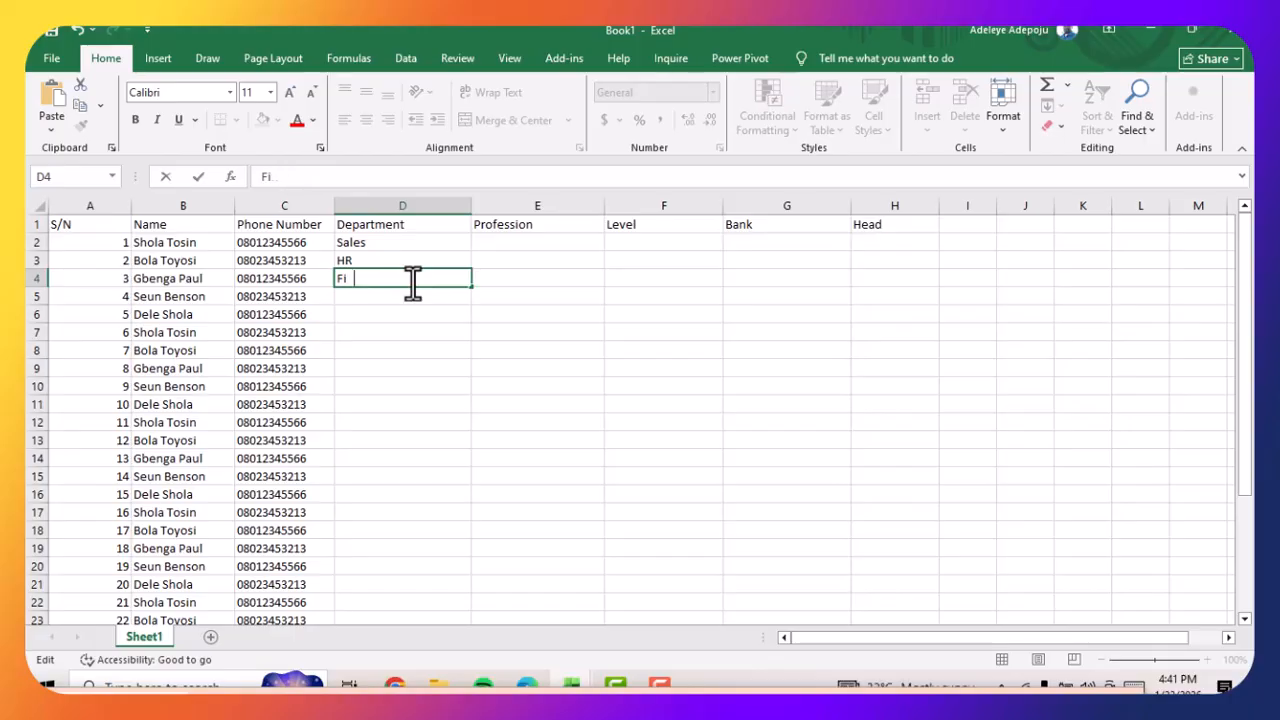
Enter the departments Accounting and Security in cells D5:D6
left_click(405, 295)
type("A")
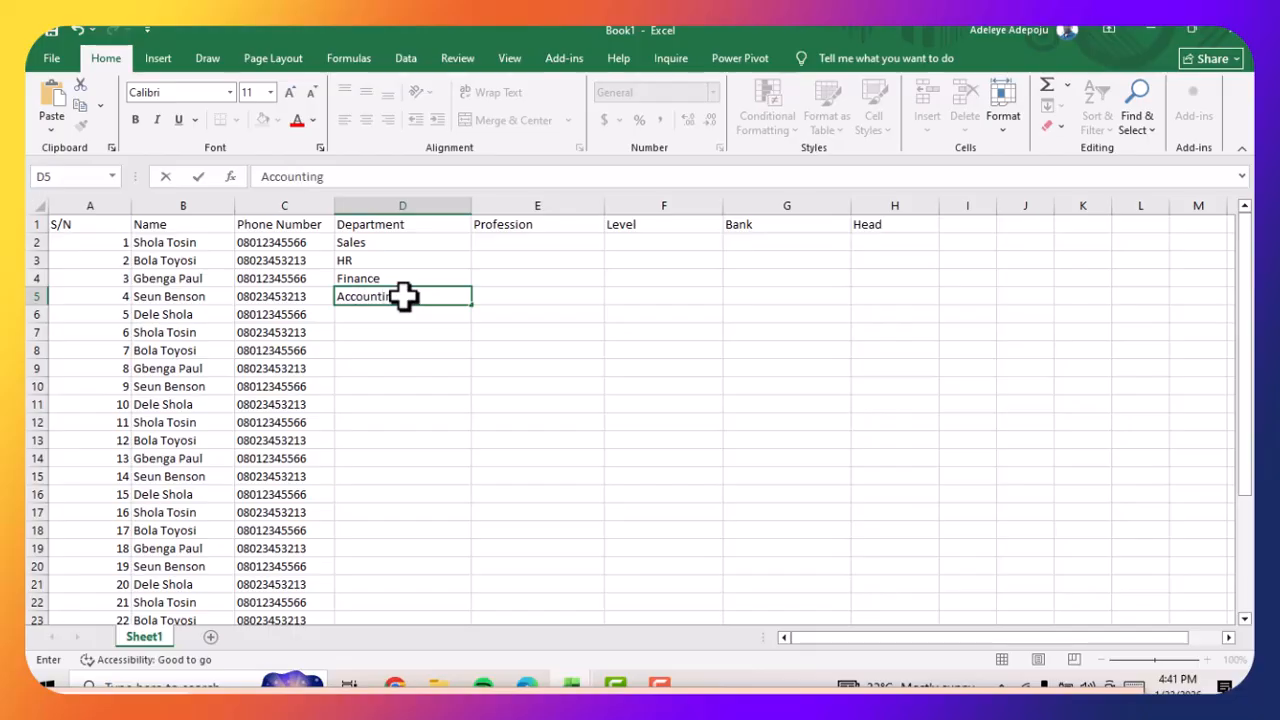
type("ccounting")
left_click(382, 313)
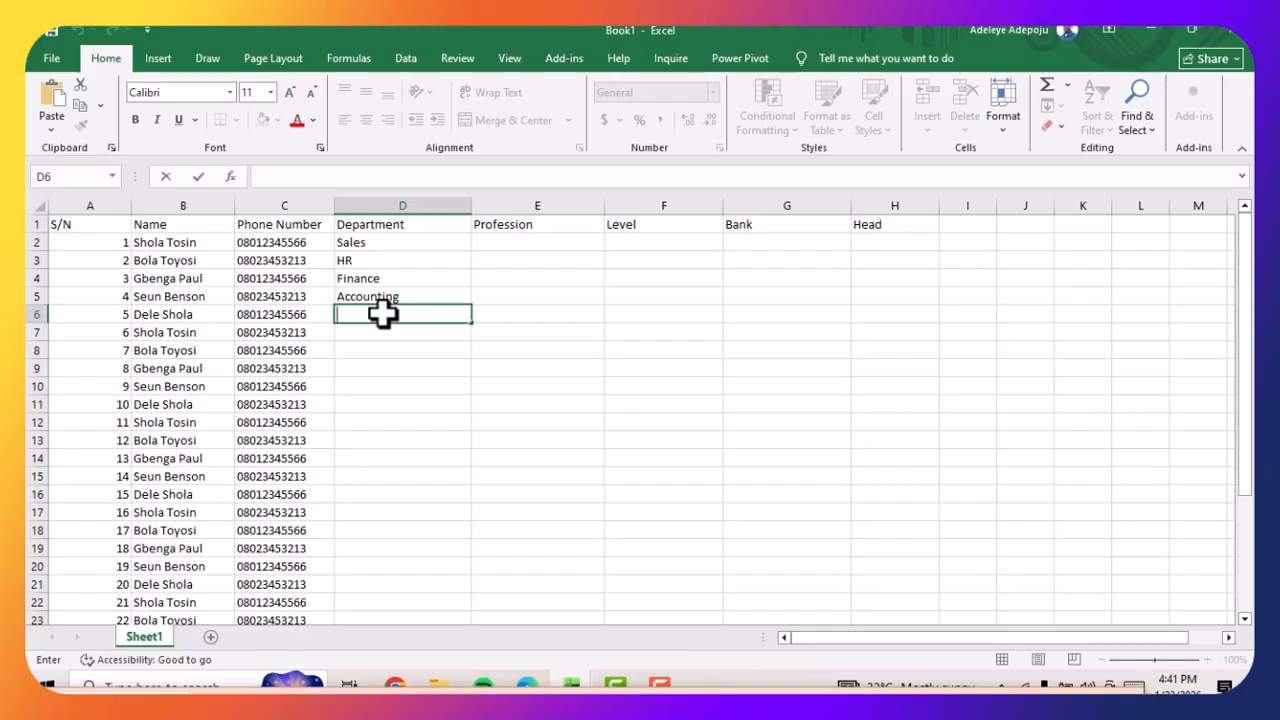
type("Se")
key("Return")
Fill the department pattern from D2:D6 down through the last record in row 31
left_click(396, 242)
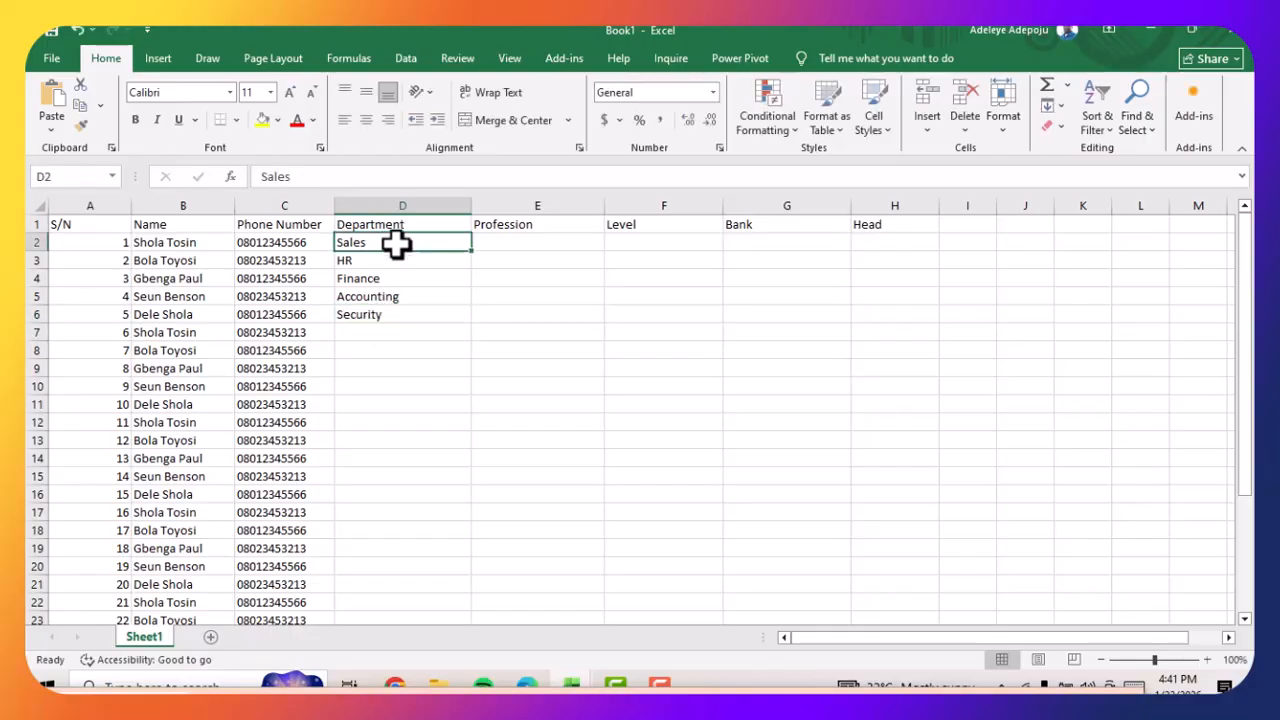
left_click_drag(396, 242, 391, 318)
left_click_drag(474, 322, 424, 592)
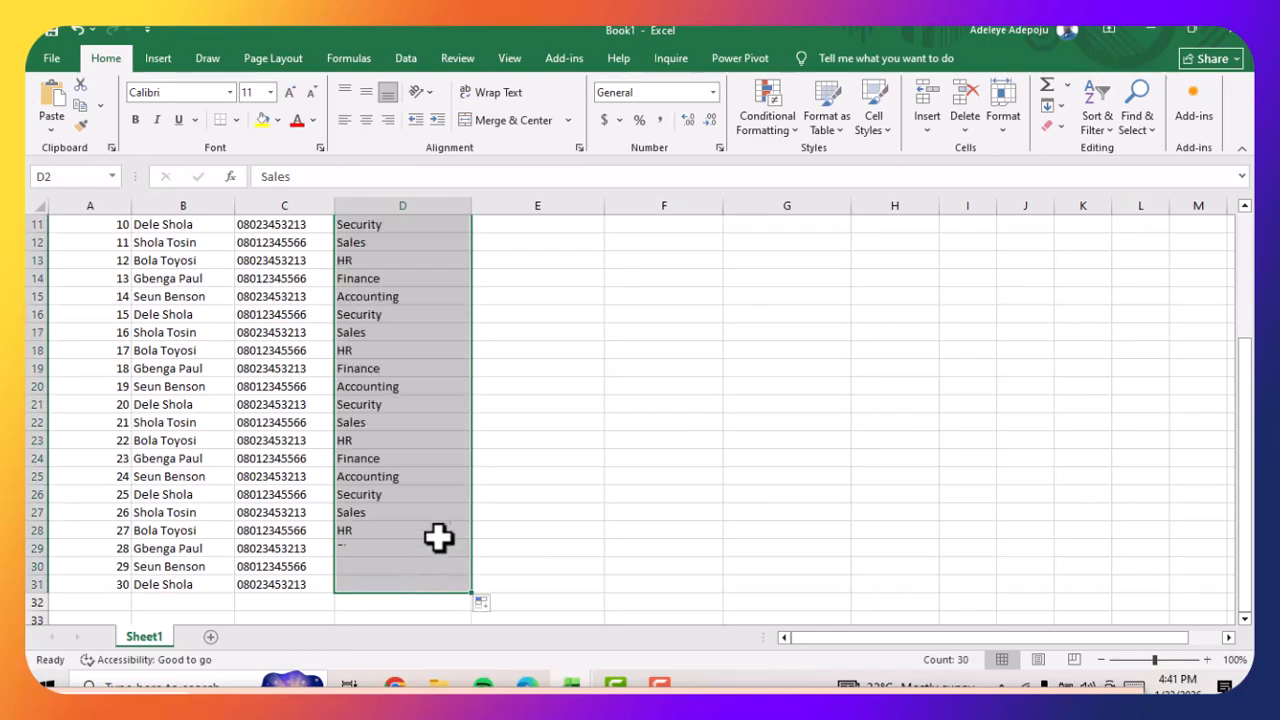
Enter Msc and Btech in cells E2:E3 of the Profession column
scroll(497, 470, "up", 4)
left_click(527, 230)
left_click(517, 249)
double_click(518, 245)
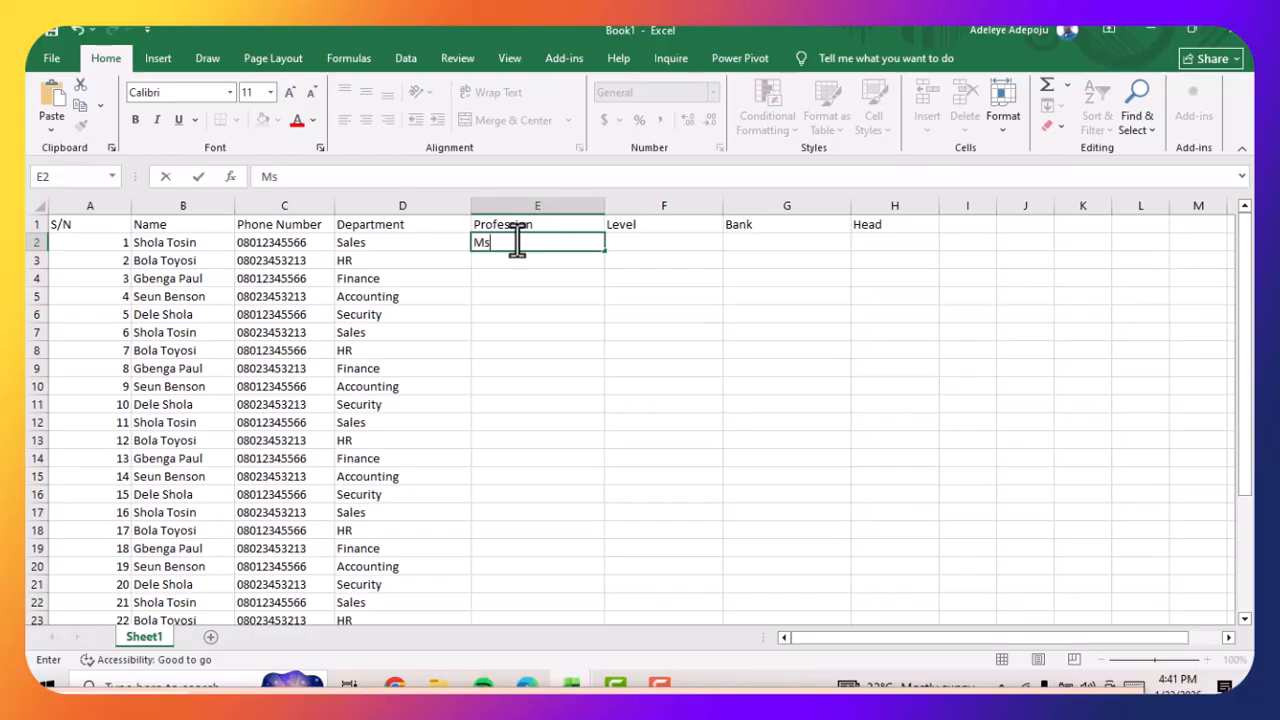
type("Msc")
left_click(497, 260)
double_click(497, 260)
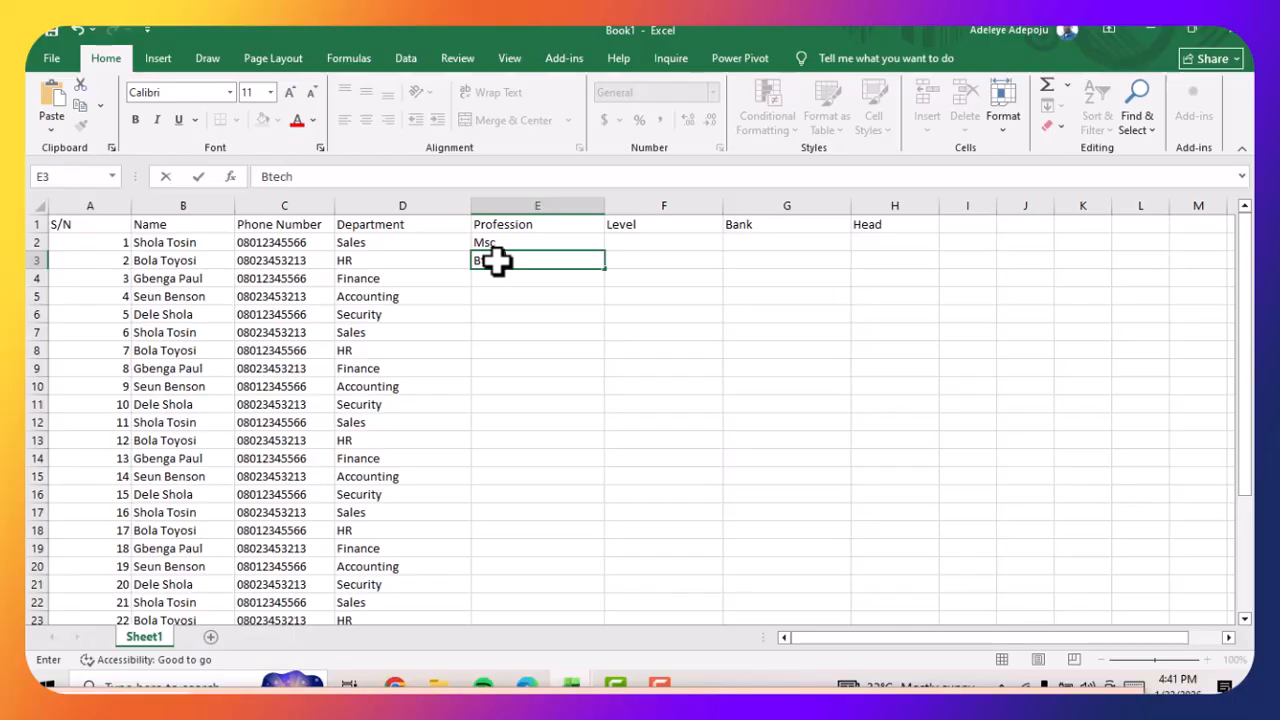
Enter Phd and Bsc in cells E4:E5, and fill the pattern from E2:E5 down the Profession column to row 31
left_click(495, 284)
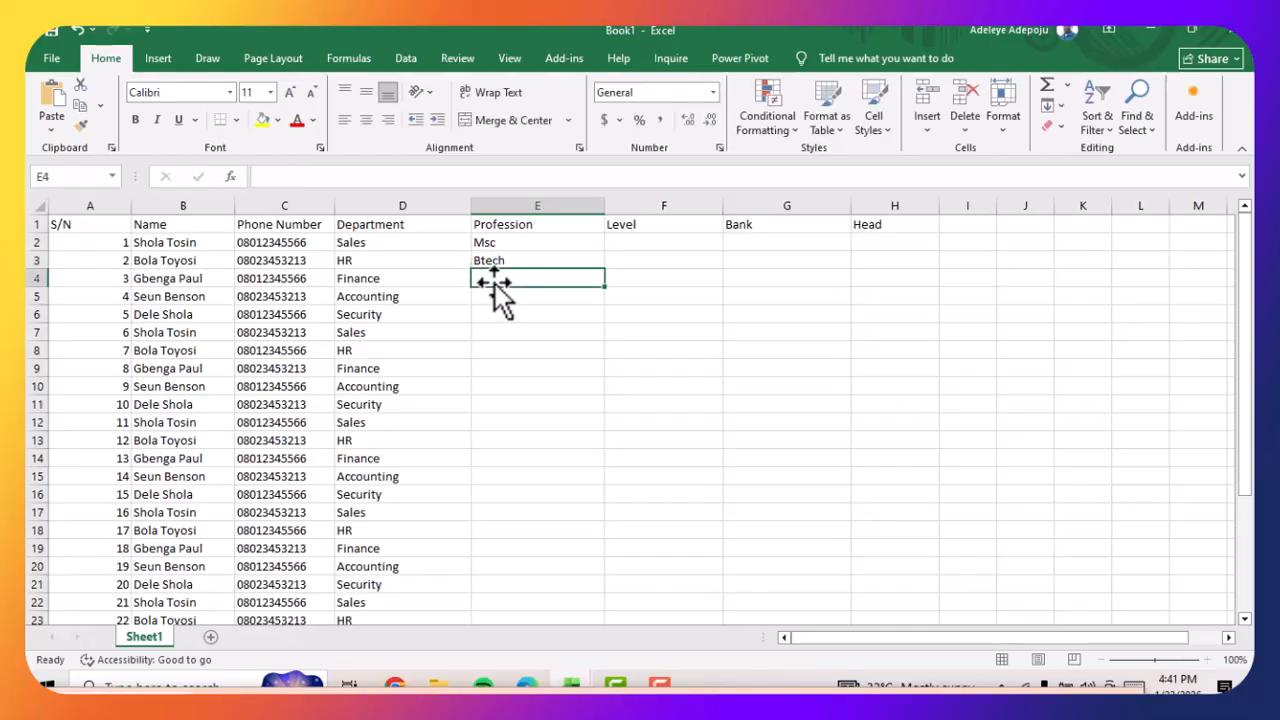
double_click(492, 284)
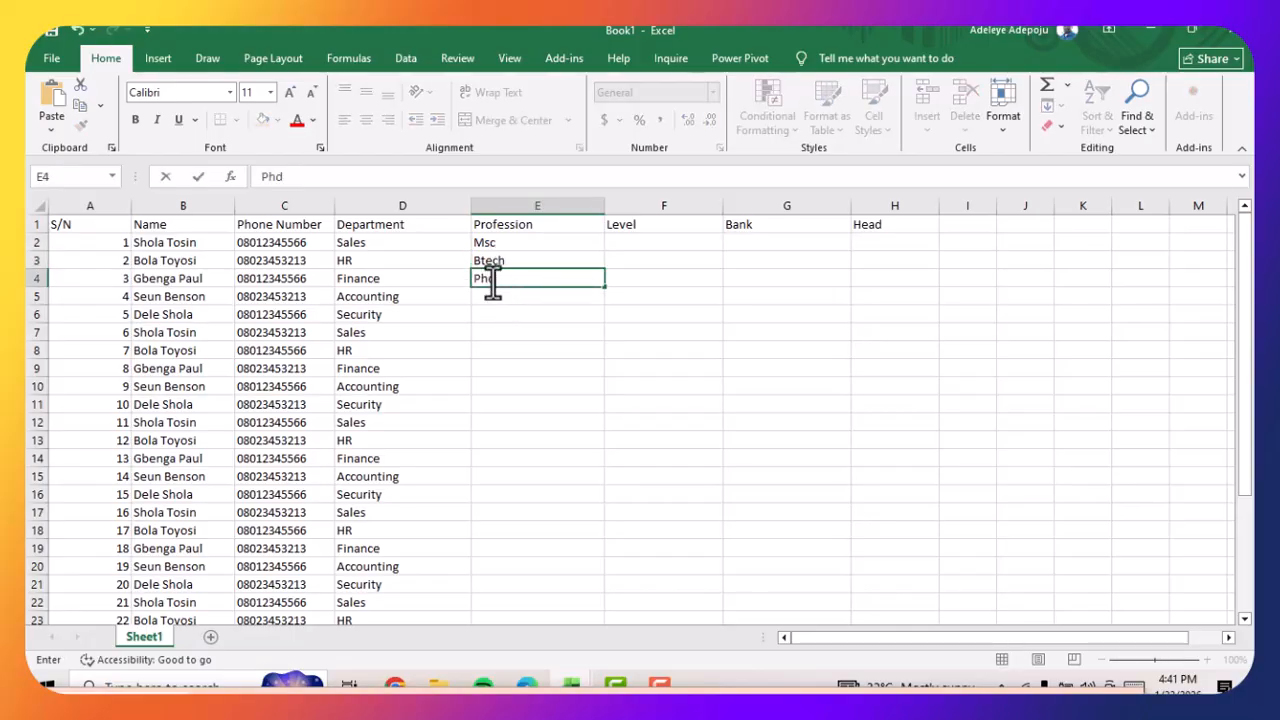
left_click(492, 302)
double_click(493, 298)
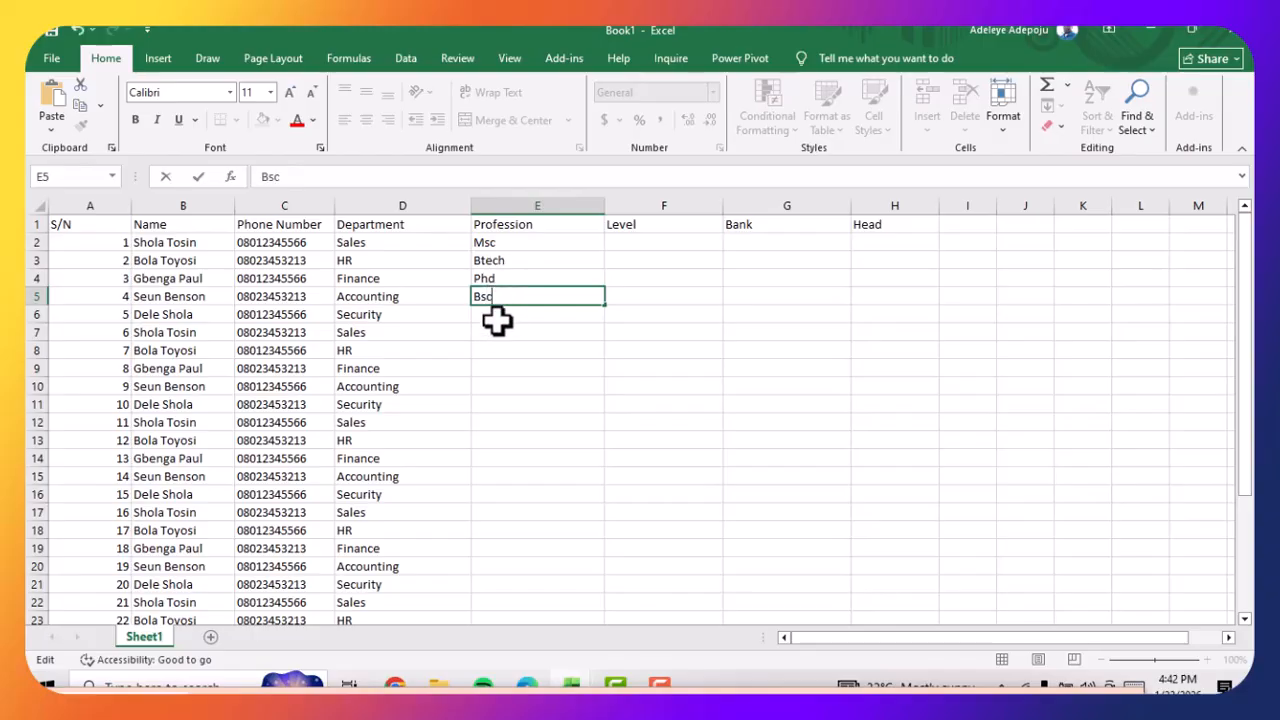
key("Return")
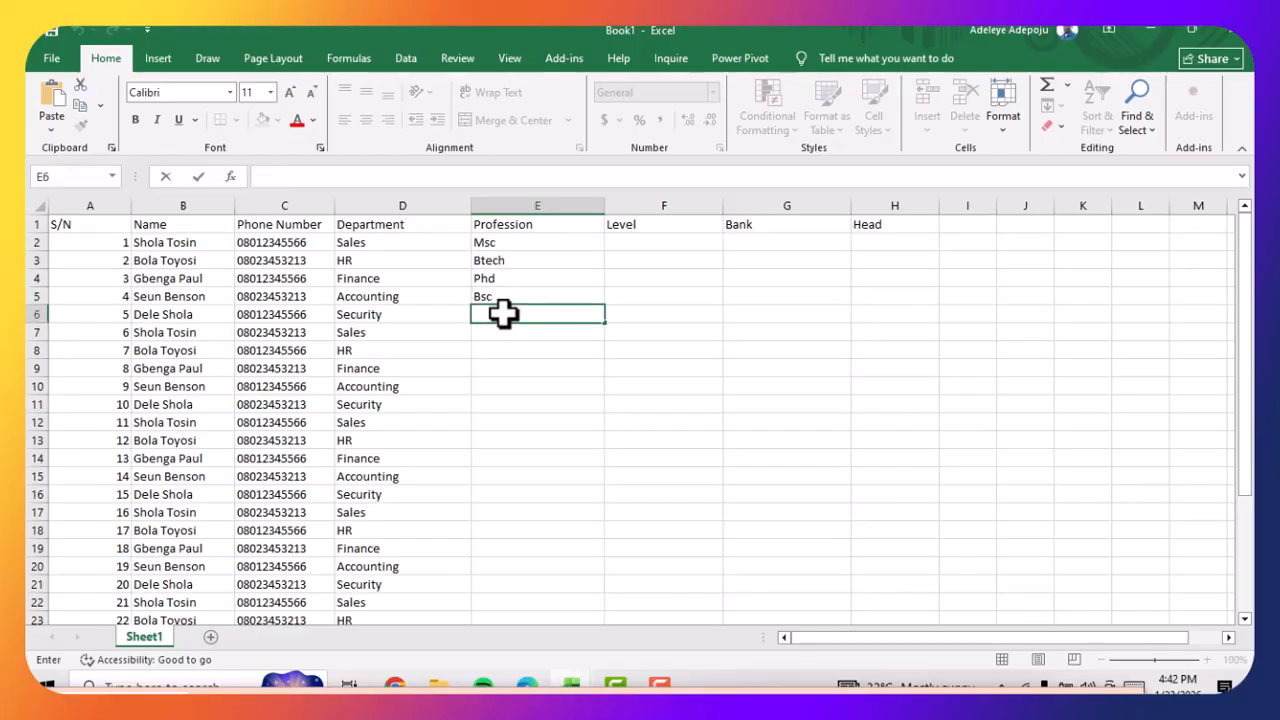
left_click_drag(537, 245, 552, 600)
Enter Level1, Leve2 and level3 in cells F2:F4, and fill them down the Level column to row 31
scroll(563, 429, "up", 3)
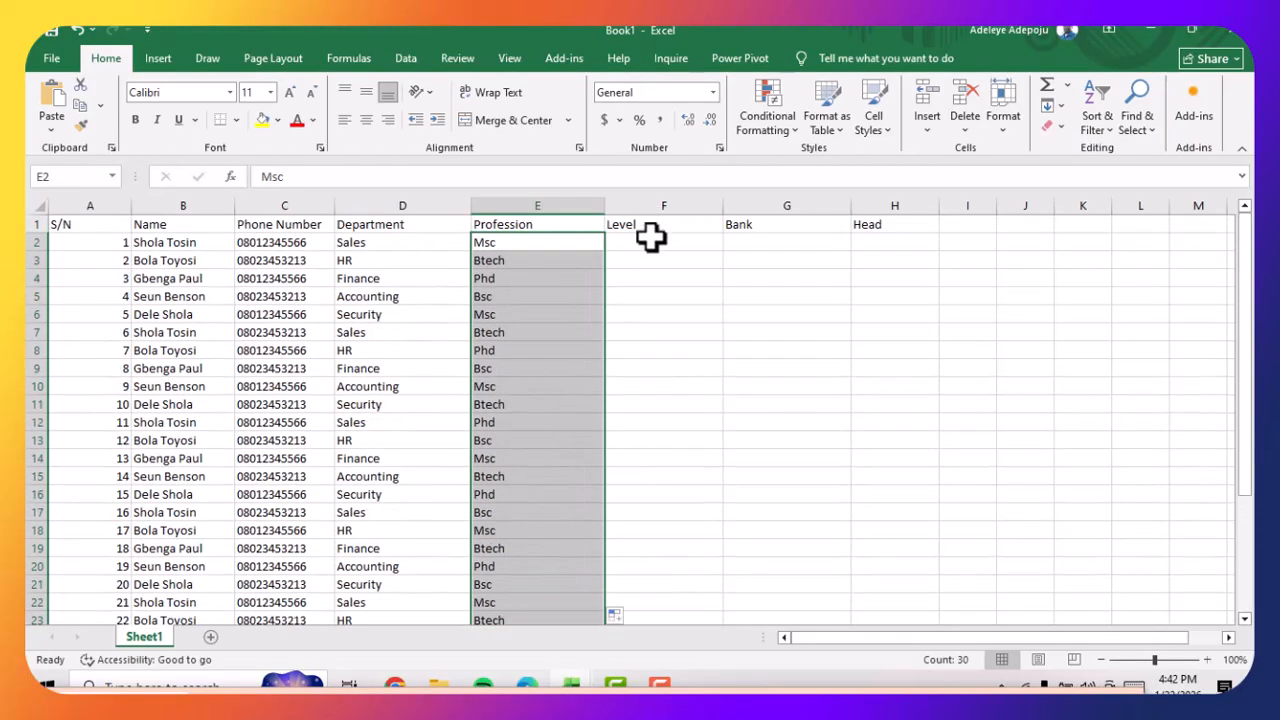
double_click(643, 246)
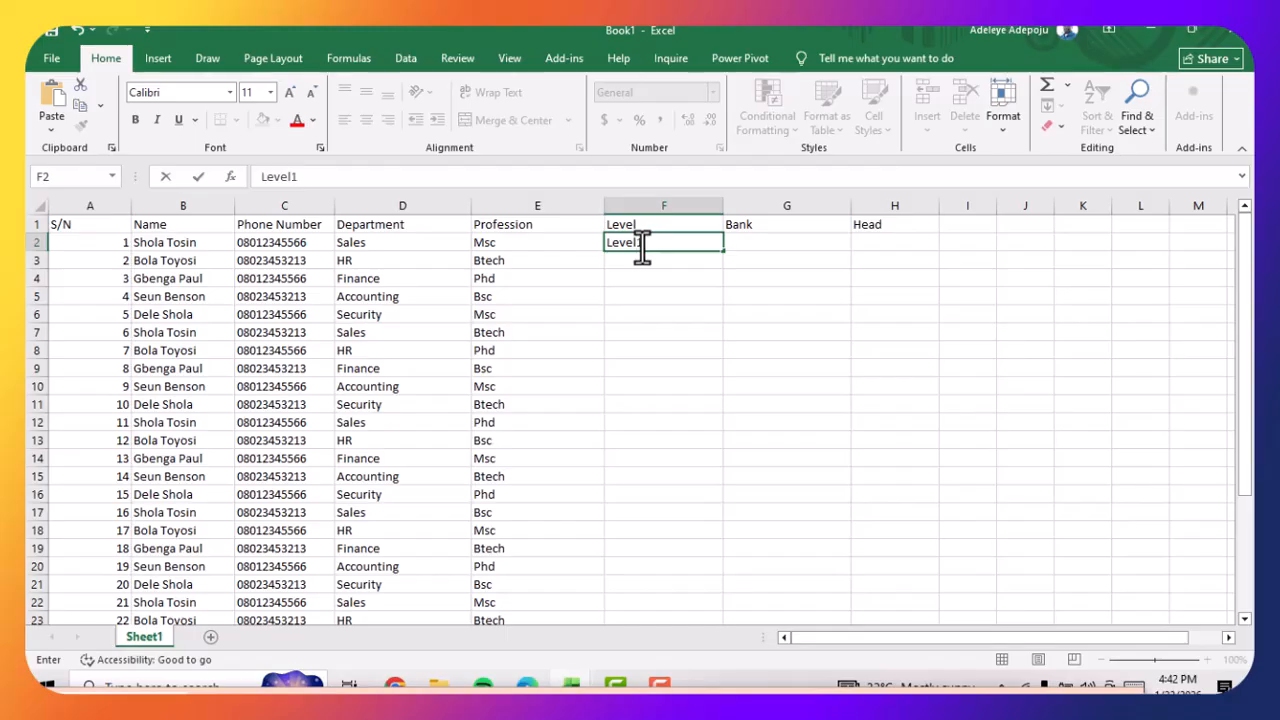
key("Return")
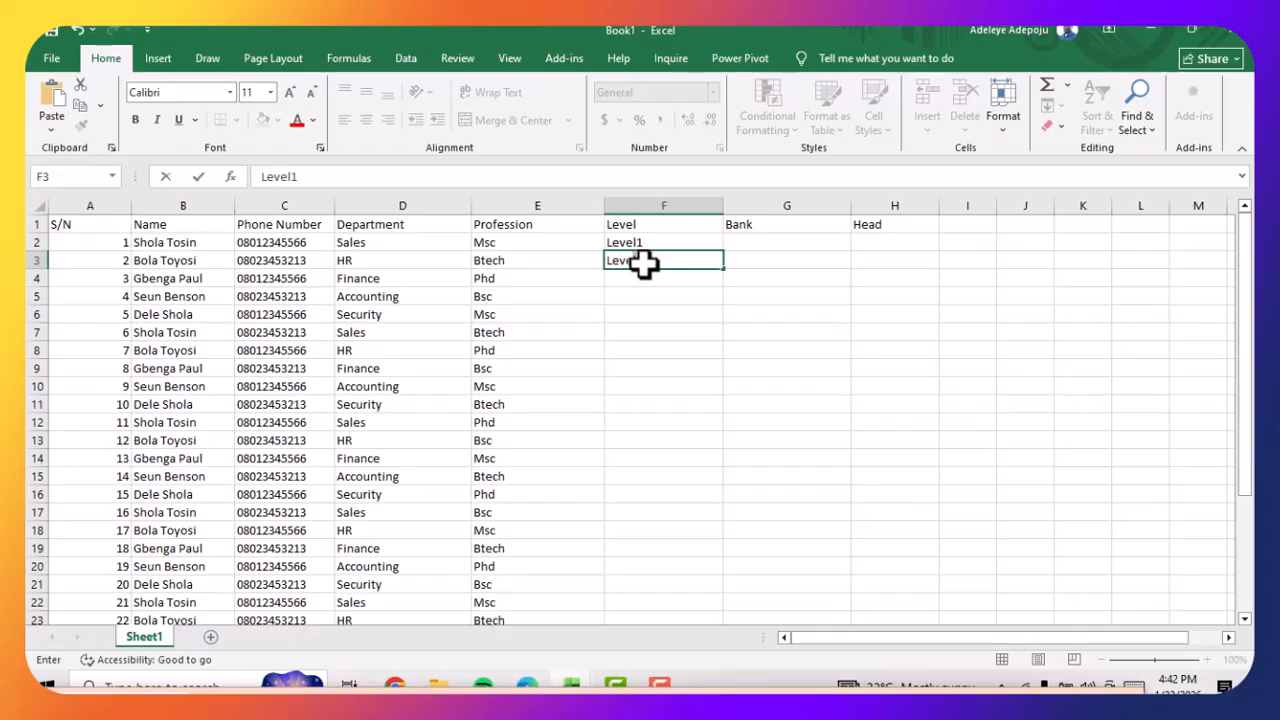
type("Leve2")
key("Return")
type("level3")
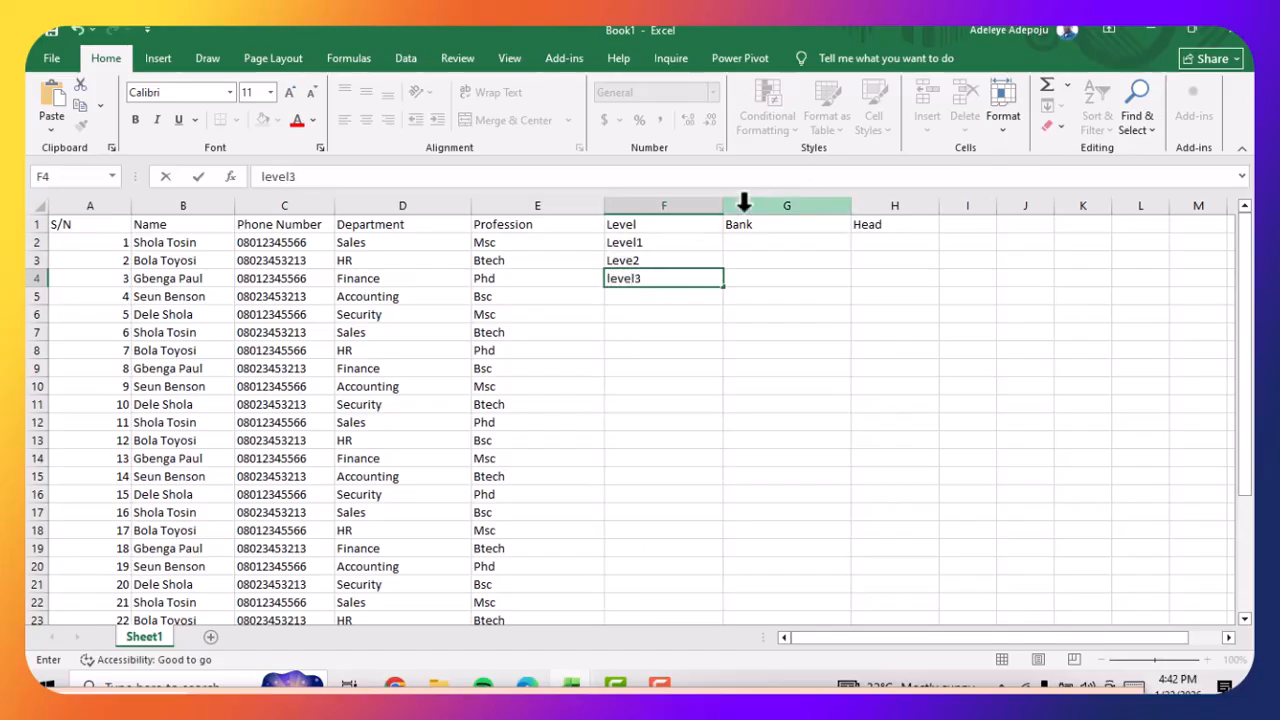
left_click_drag(614, 243, 637, 272)
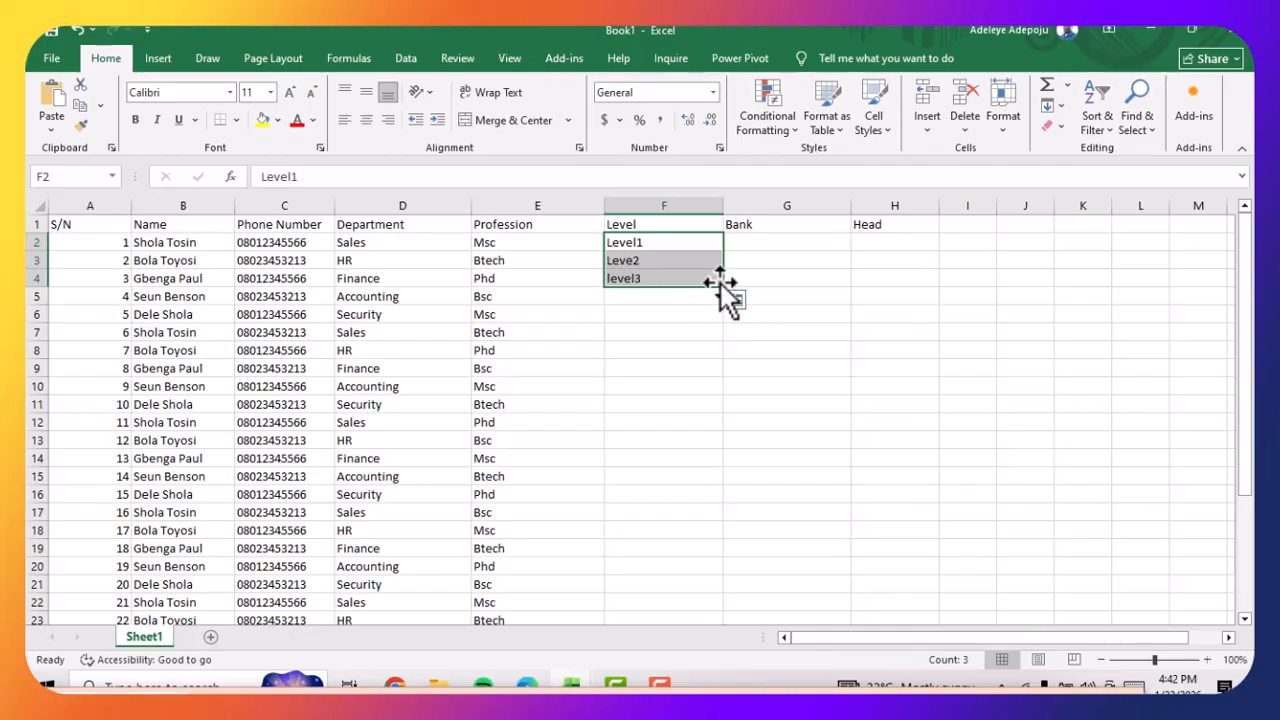
left_click_drag(726, 290, 700, 588)
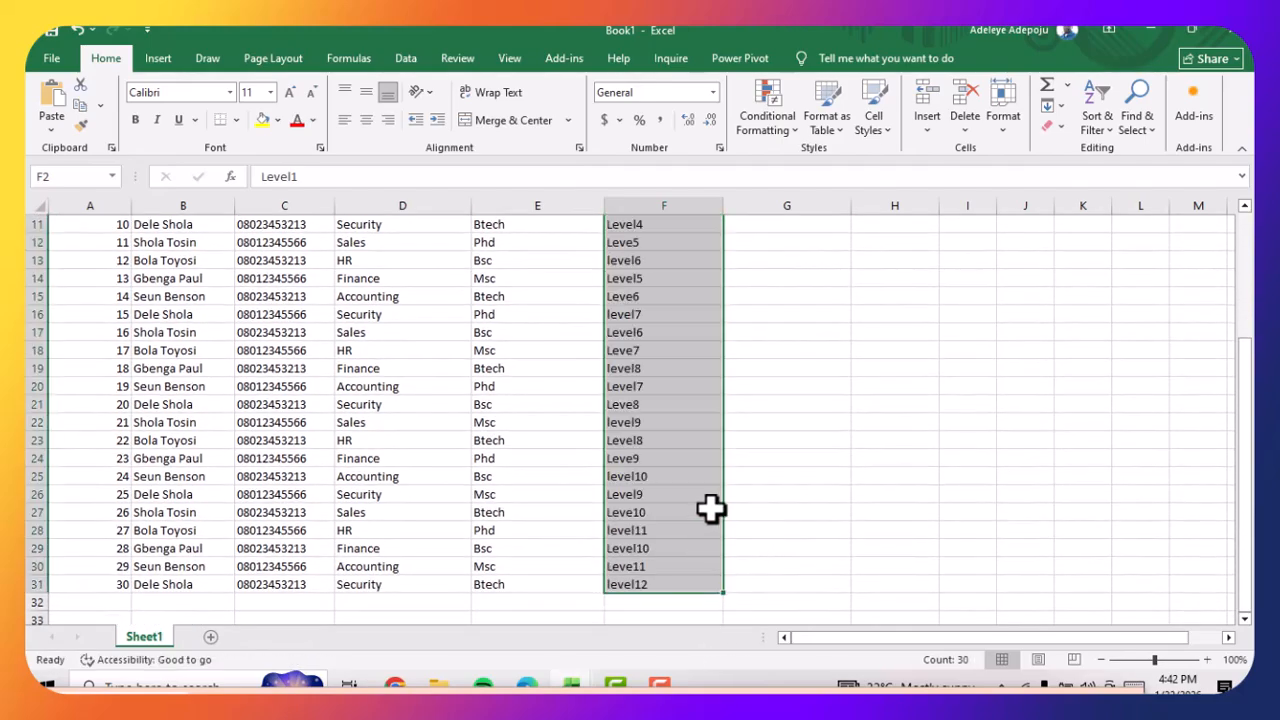
Enter the banks Access, GTB, Opay and FCMB in cells G2:G5, and fill them down the Bank column to row 31
scroll(709, 509, "up", 4)
left_click(765, 243)
double_click(762, 237)
double_click(758, 244)
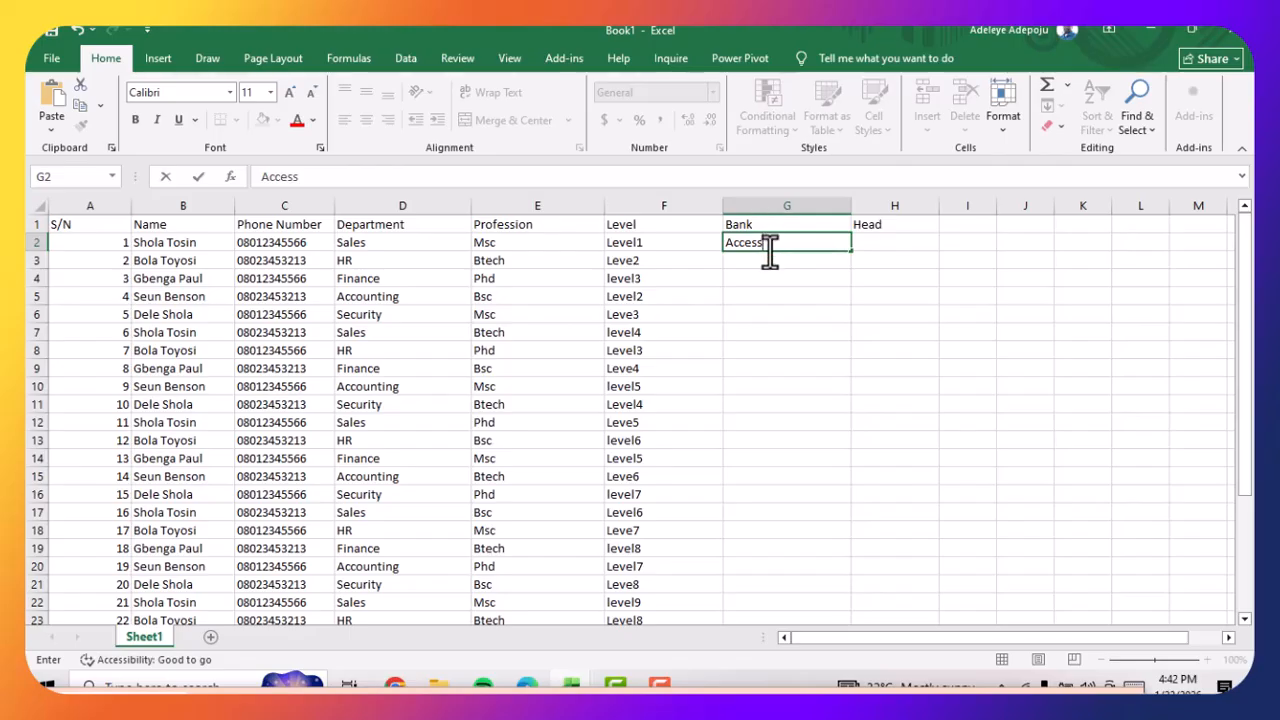
type("Access")
key("Return")
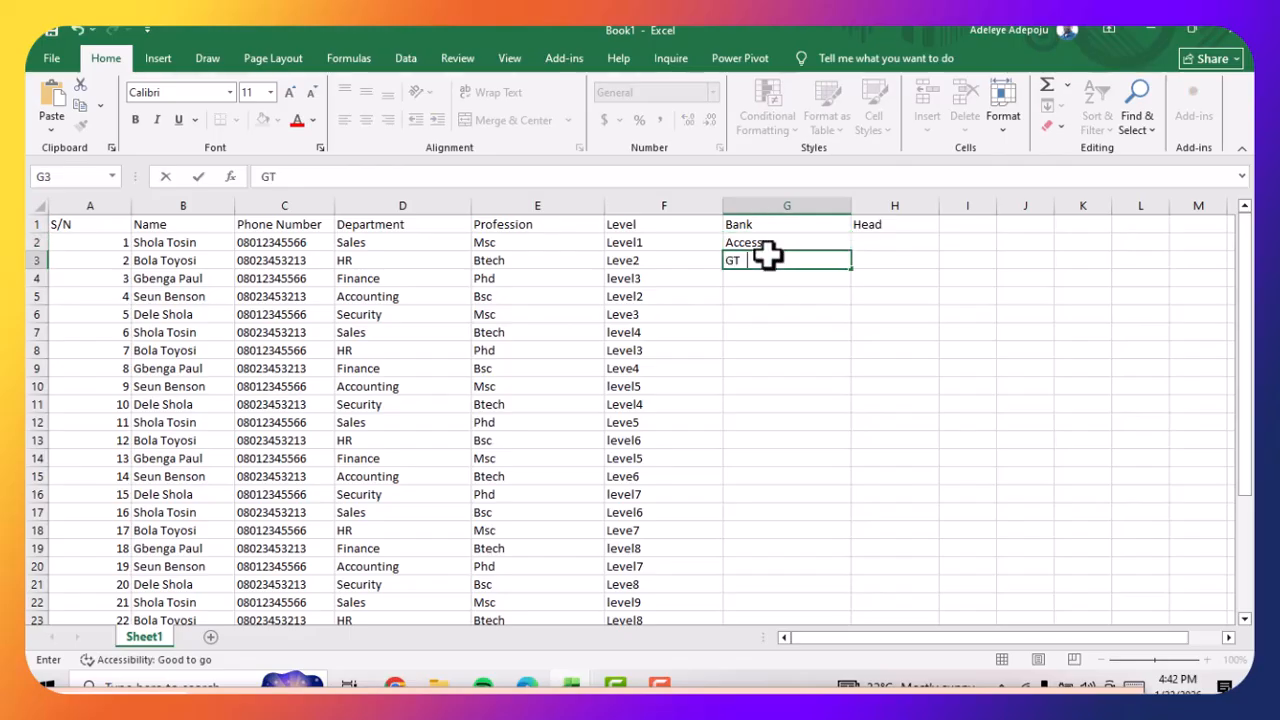
key("Return")
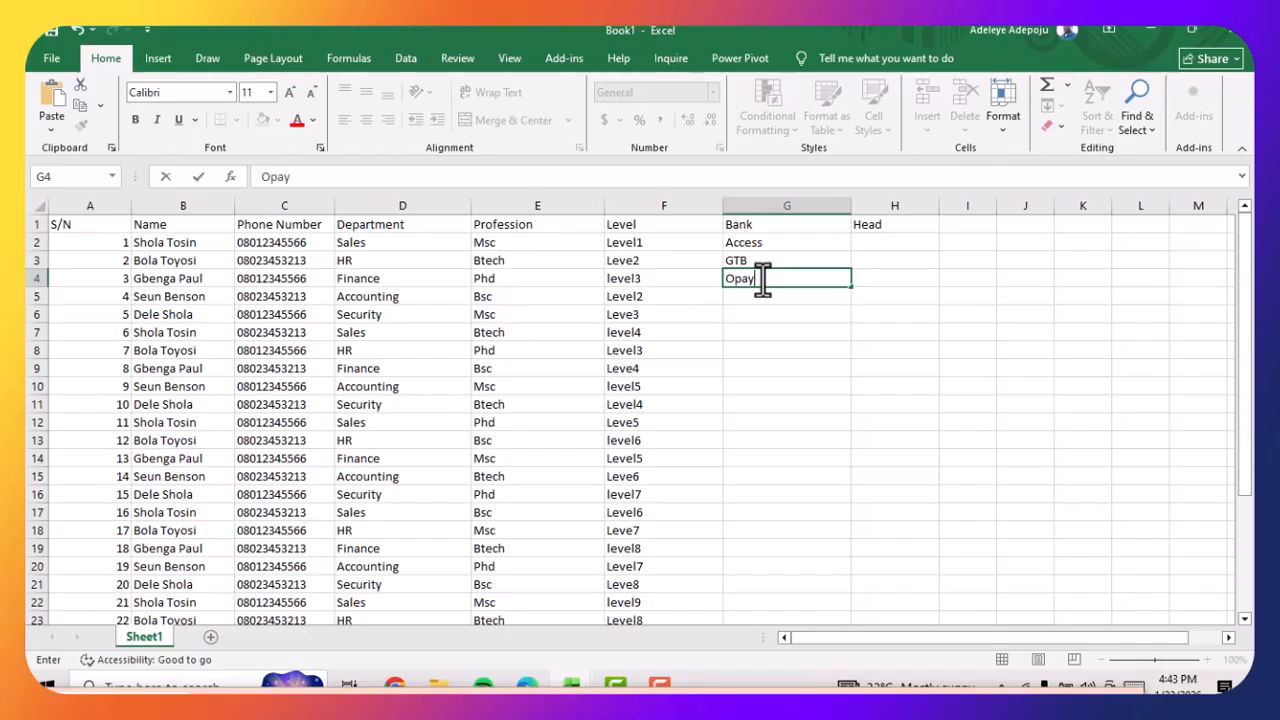
key("Return")
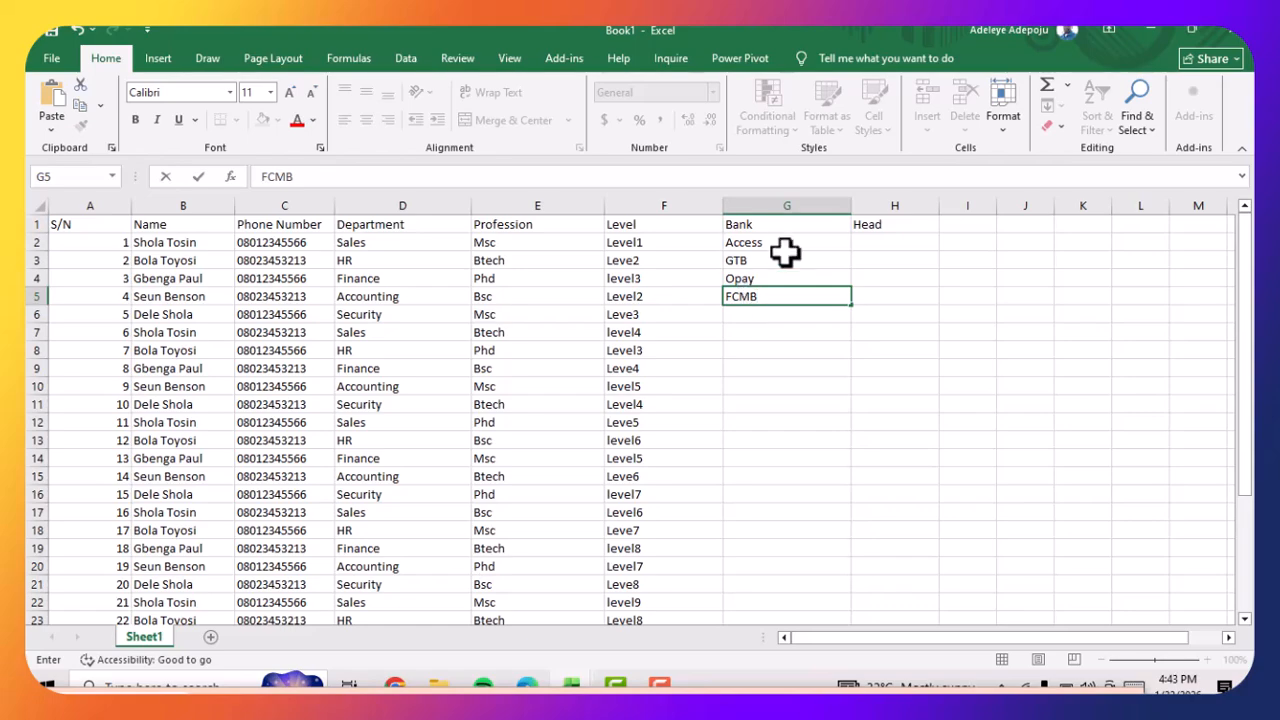
left_click_drag(789, 249, 849, 609)
Enter the head's full name in cell H2, and fill it down the Head column to row 31
scroll(847, 560, "up", 3)
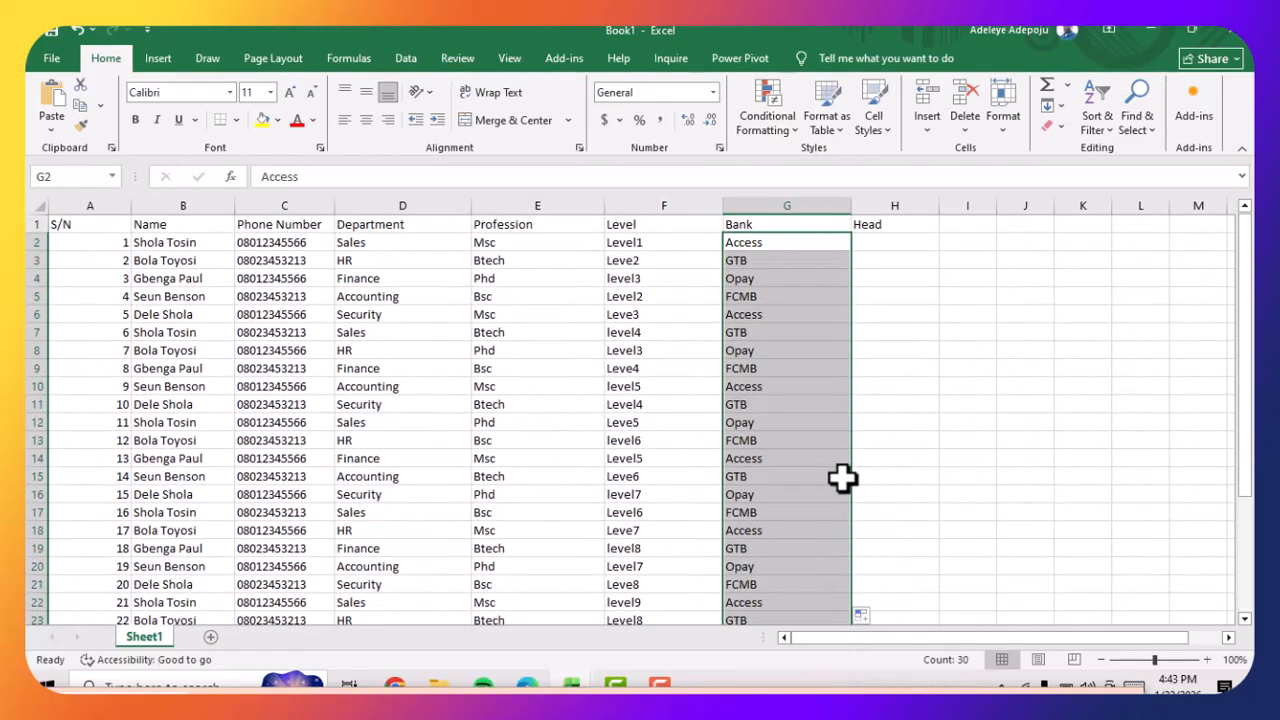
double_click(908, 243)
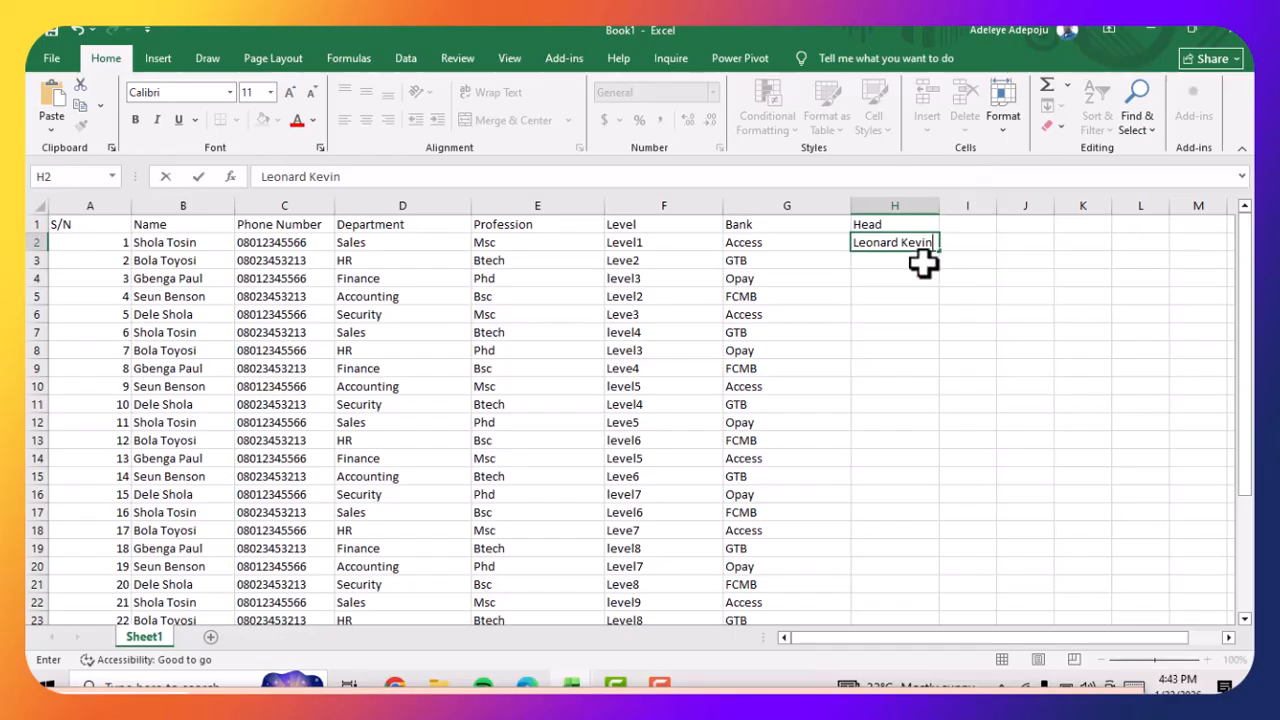
left_click_drag(942, 254, 897, 591)
scroll(800, 449, "up", 4)
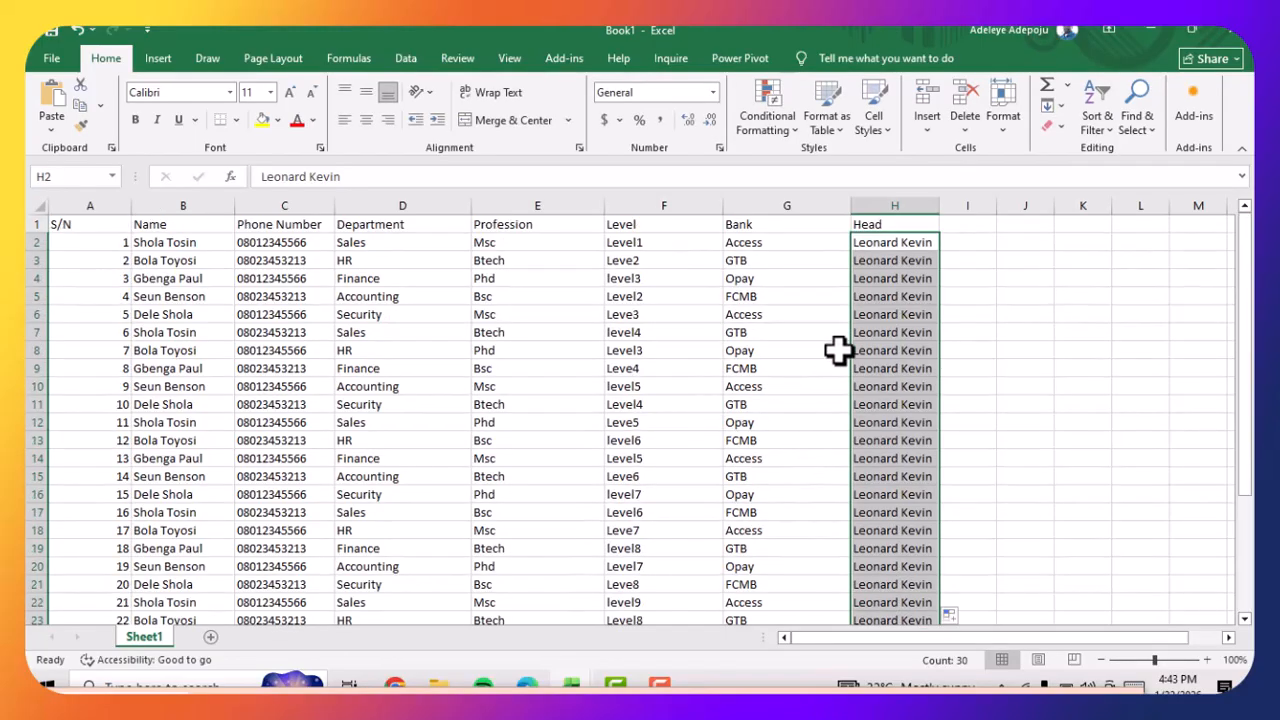
left_click(968, 277)
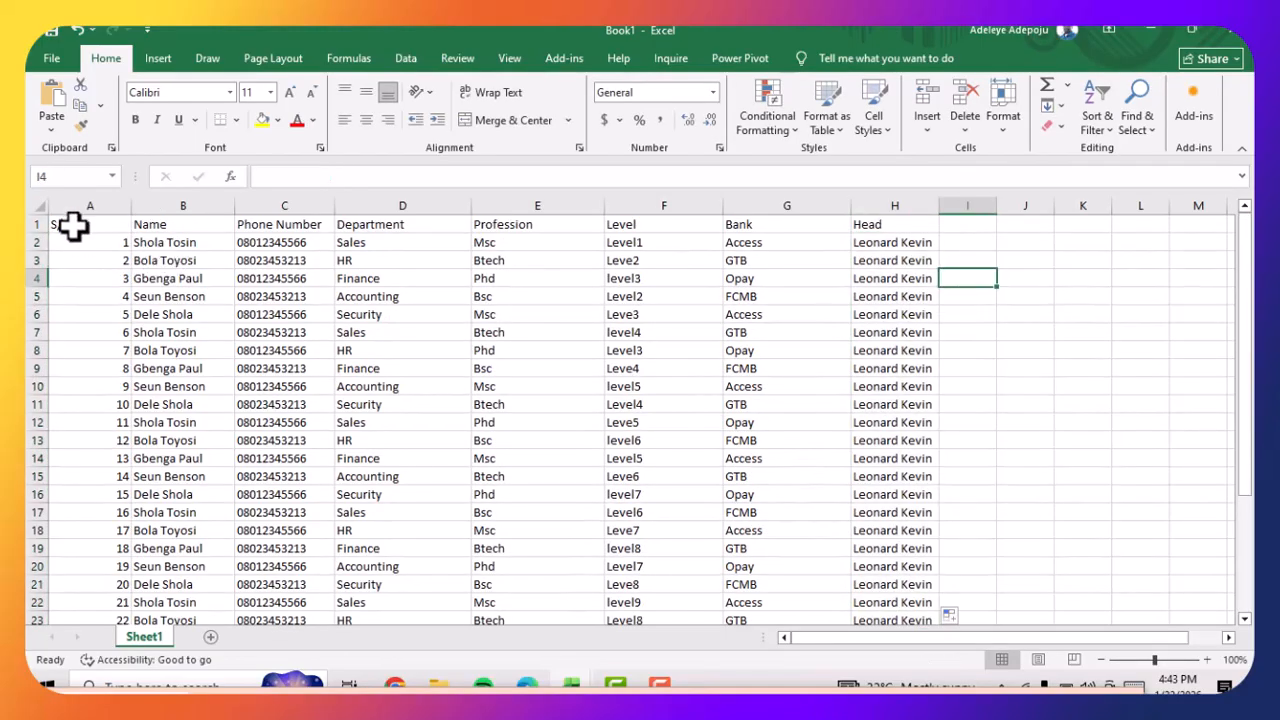
Fill the header cells A1:H1 with the dark green theme colour Green, Accent 6, Darker 50%
left_click_drag(72, 226, 890, 228)
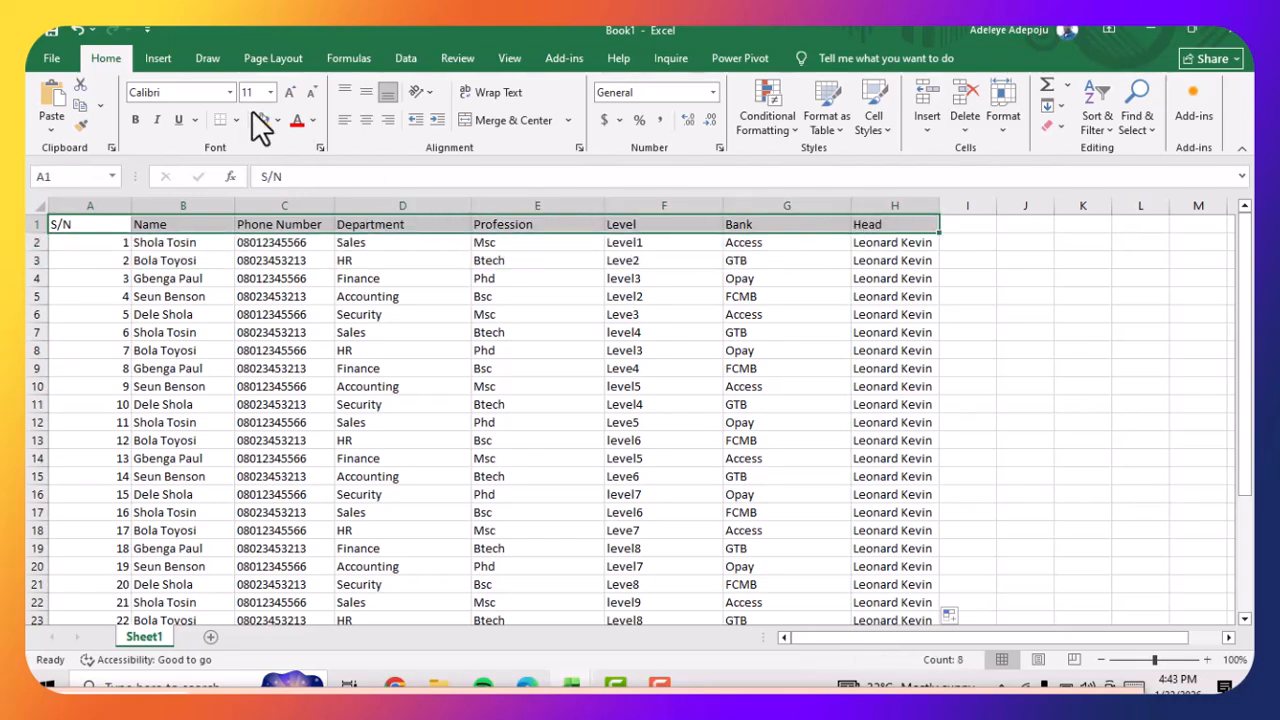
left_click(277, 120)
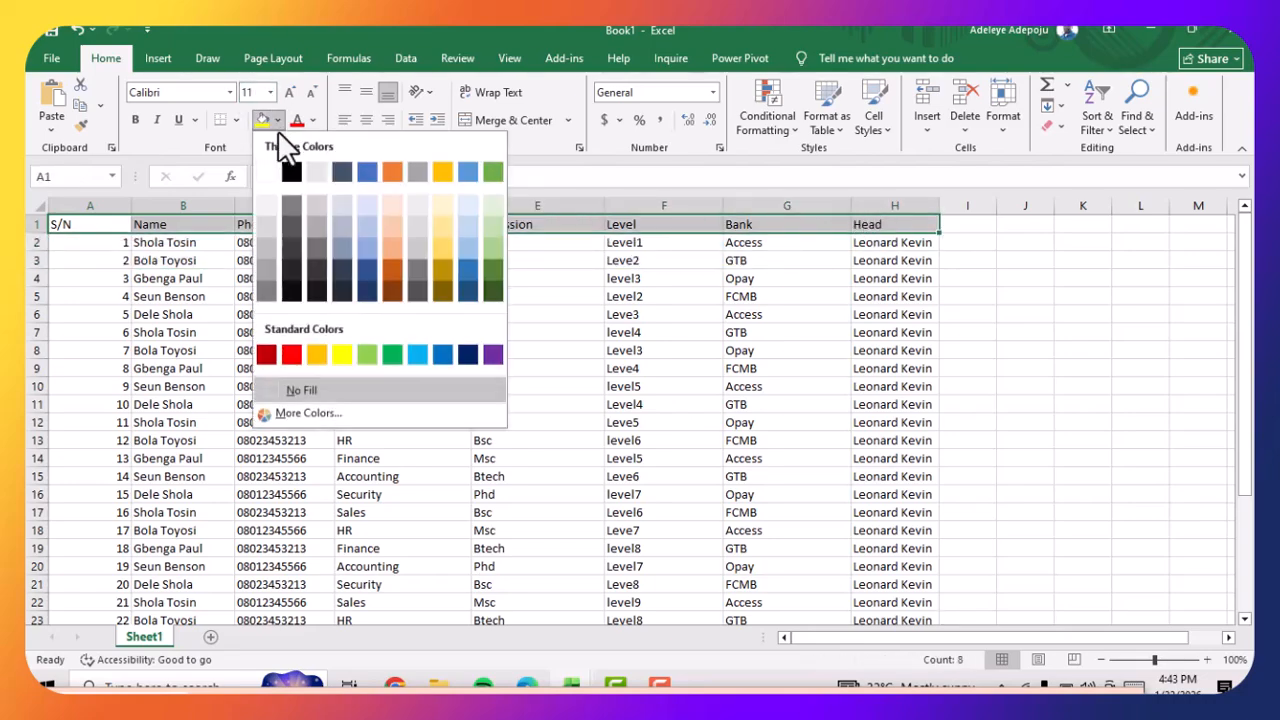
left_click(491, 295)
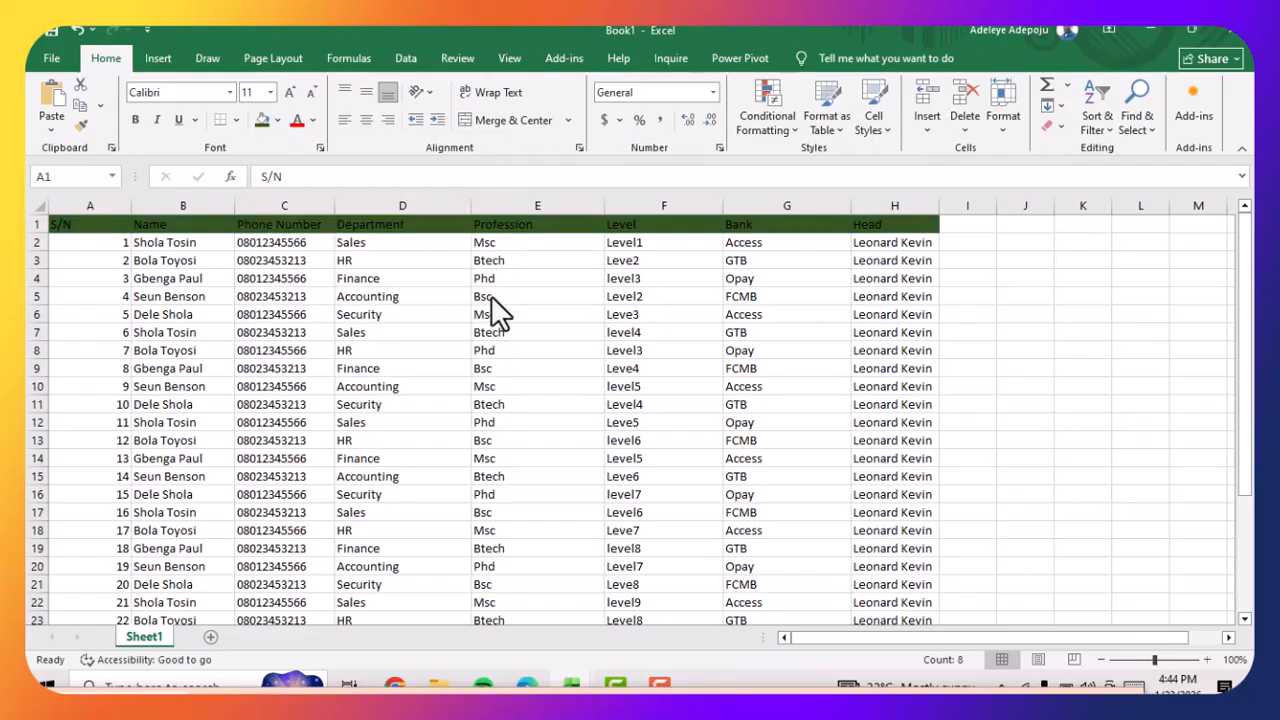
Set the font colour of the header cells A1:H1 to white
left_click(313, 121)
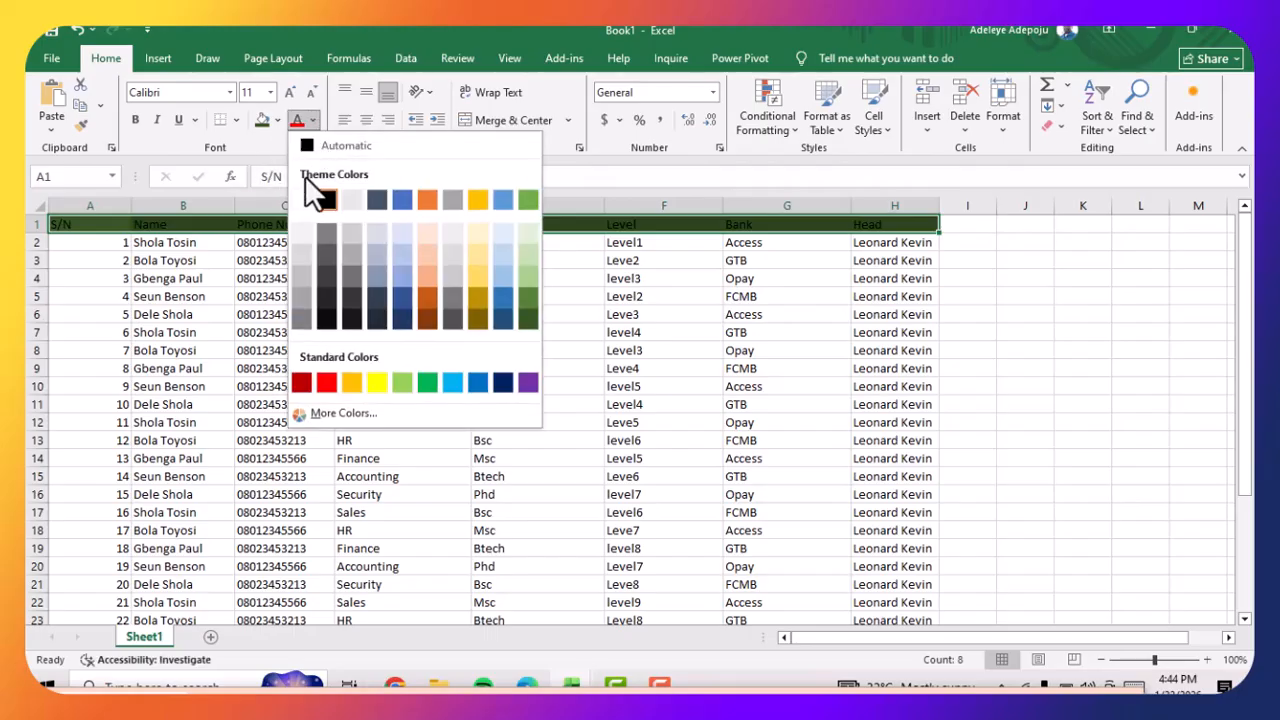
left_click(300, 202)
left_click(398, 330)
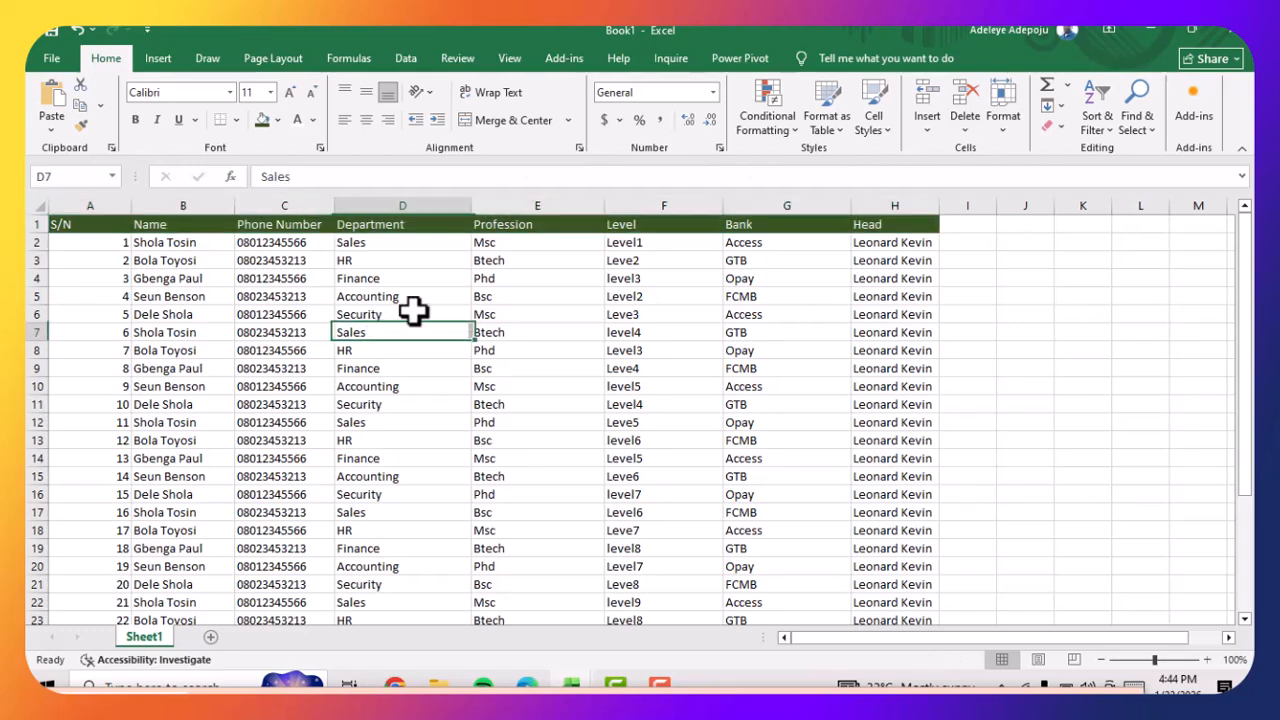
Set the font size of the header text in A1:H1 to 16
left_click(289, 92)
left_click_drag(78, 220, 900, 226)
left_click(287, 92)
left_click(287, 92)
left_click(287, 92)
left_click(287, 92)
left_click(287, 92)
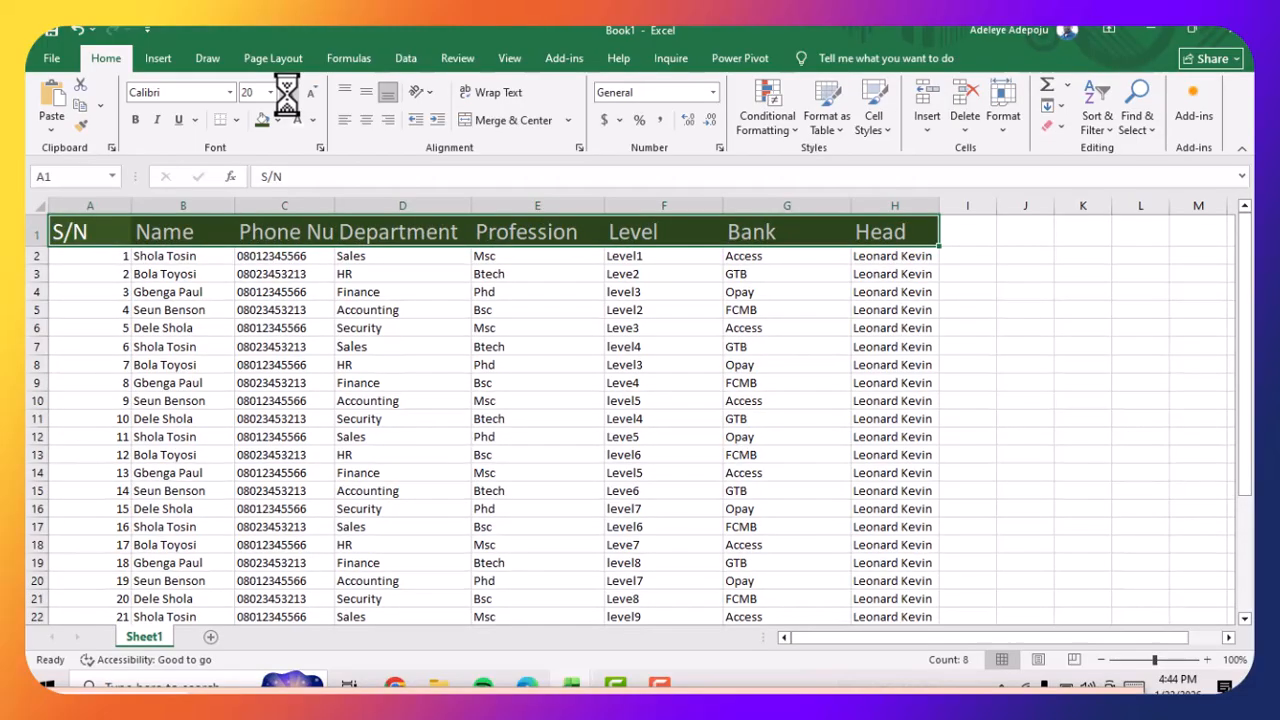
left_click(315, 91)
left_click(315, 90)
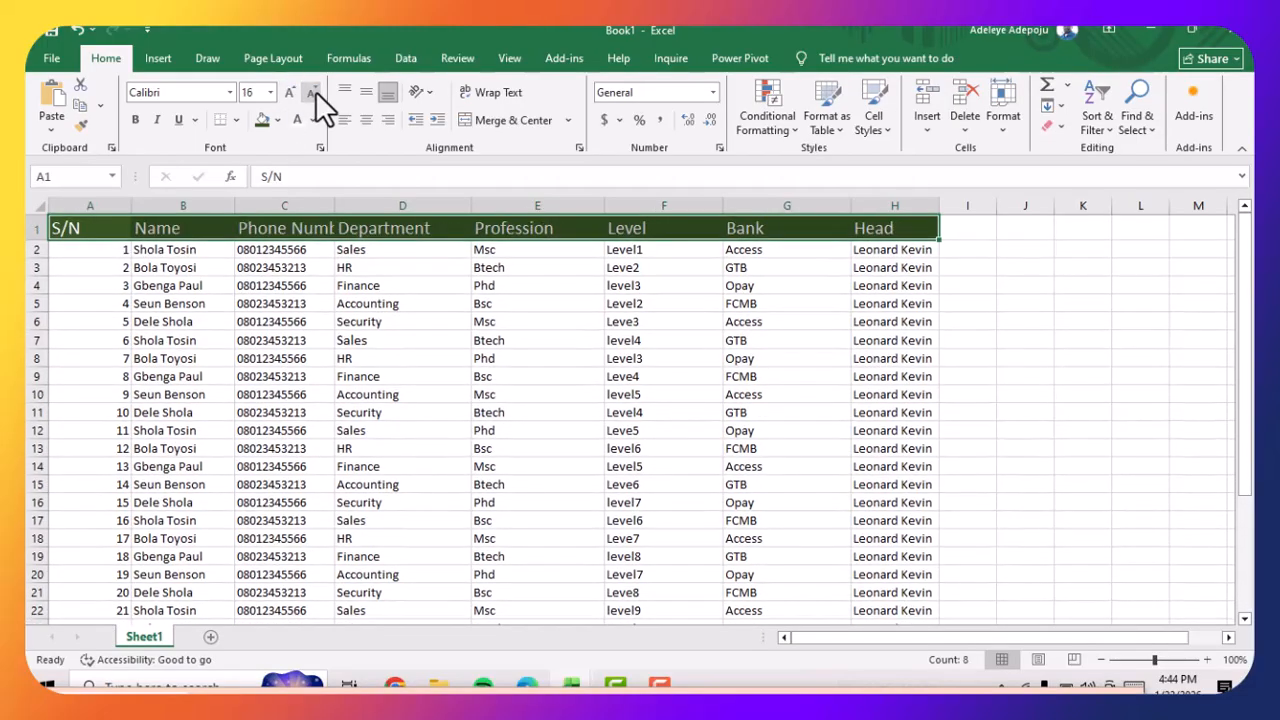
left_click(315, 90)
left_click(315, 90)
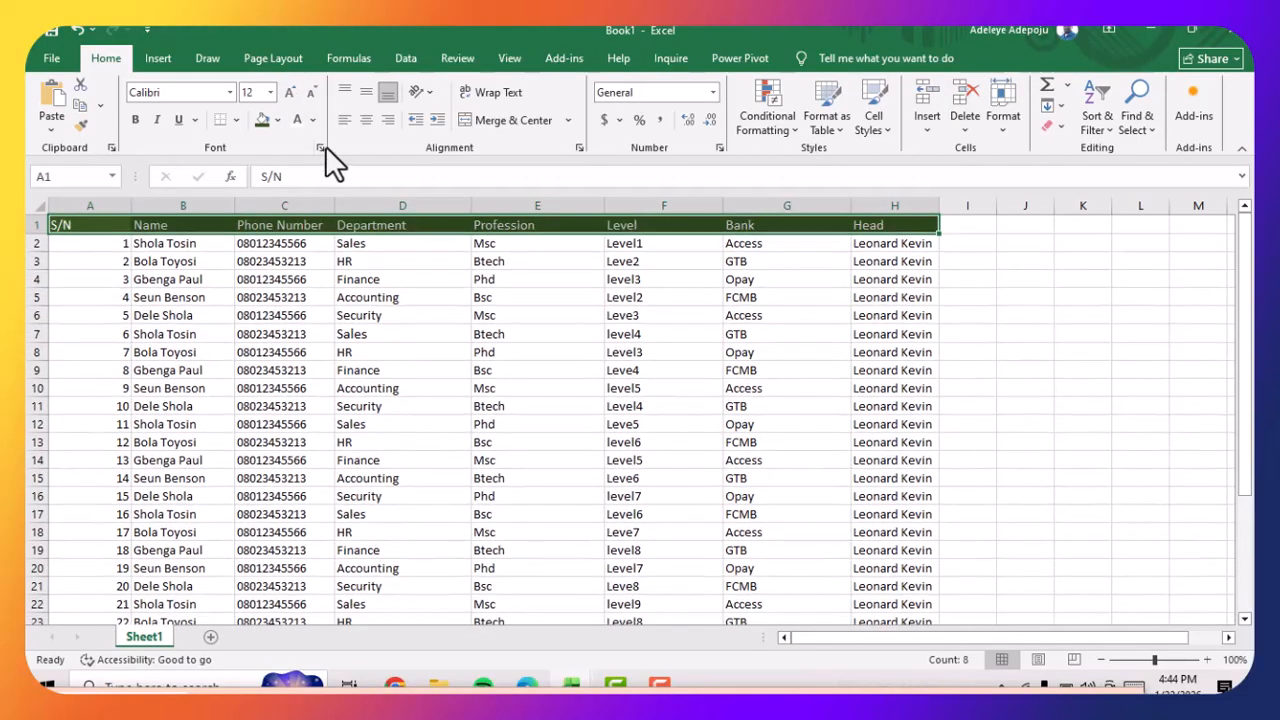
left_click(287, 95)
left_click(287, 95)
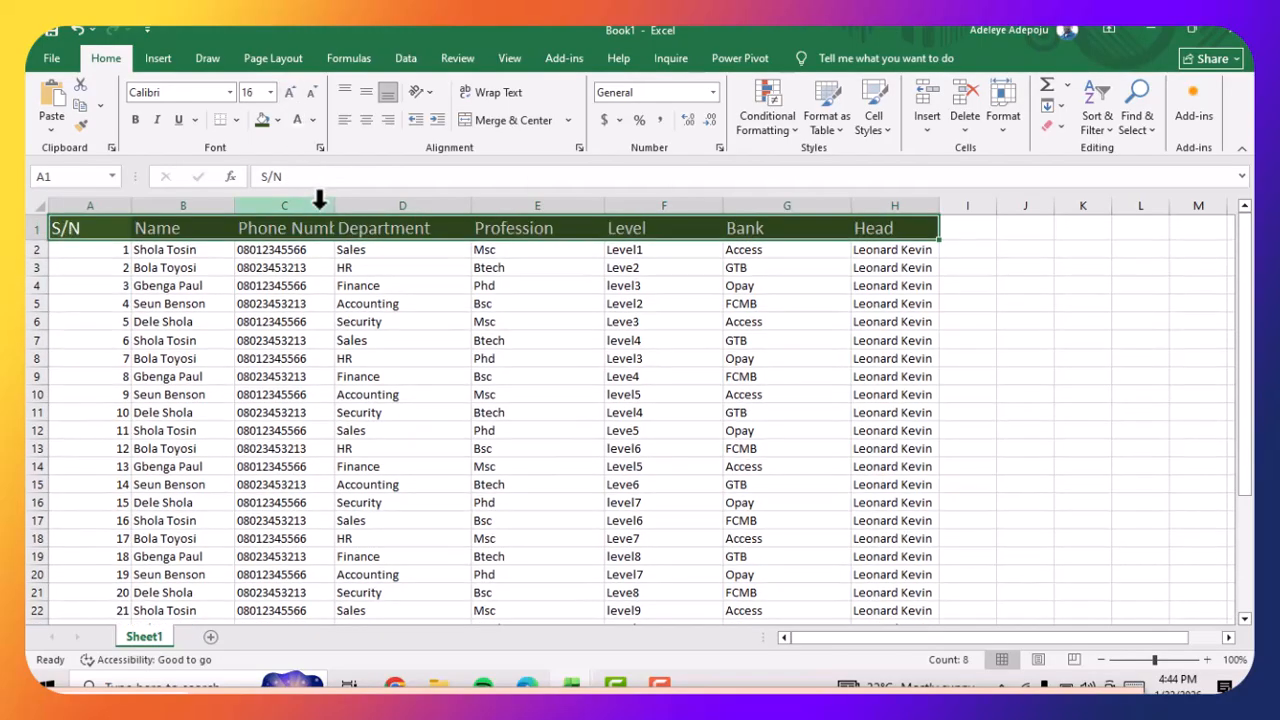
Widen the Phone Number and Department columns so the enlarged headers fit
left_click_drag(334, 204, 376, 204)
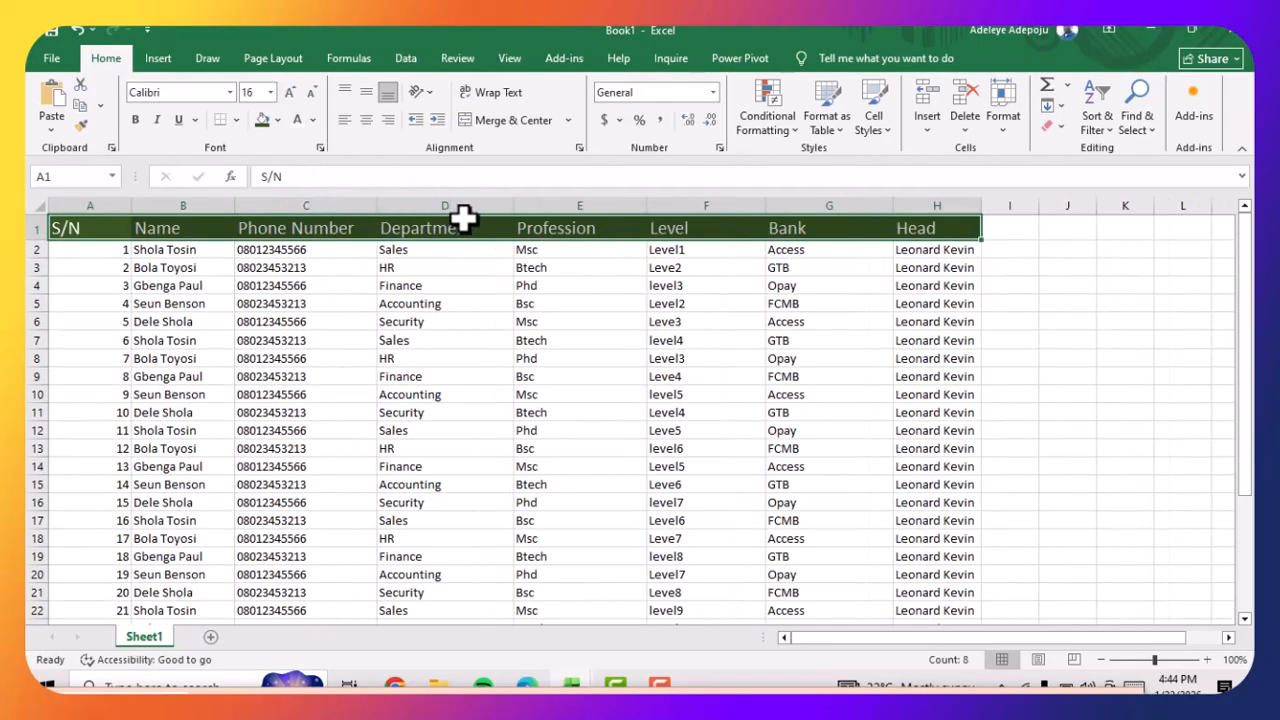
left_click_drag(510, 204, 522, 204)
left_click(1066, 318)
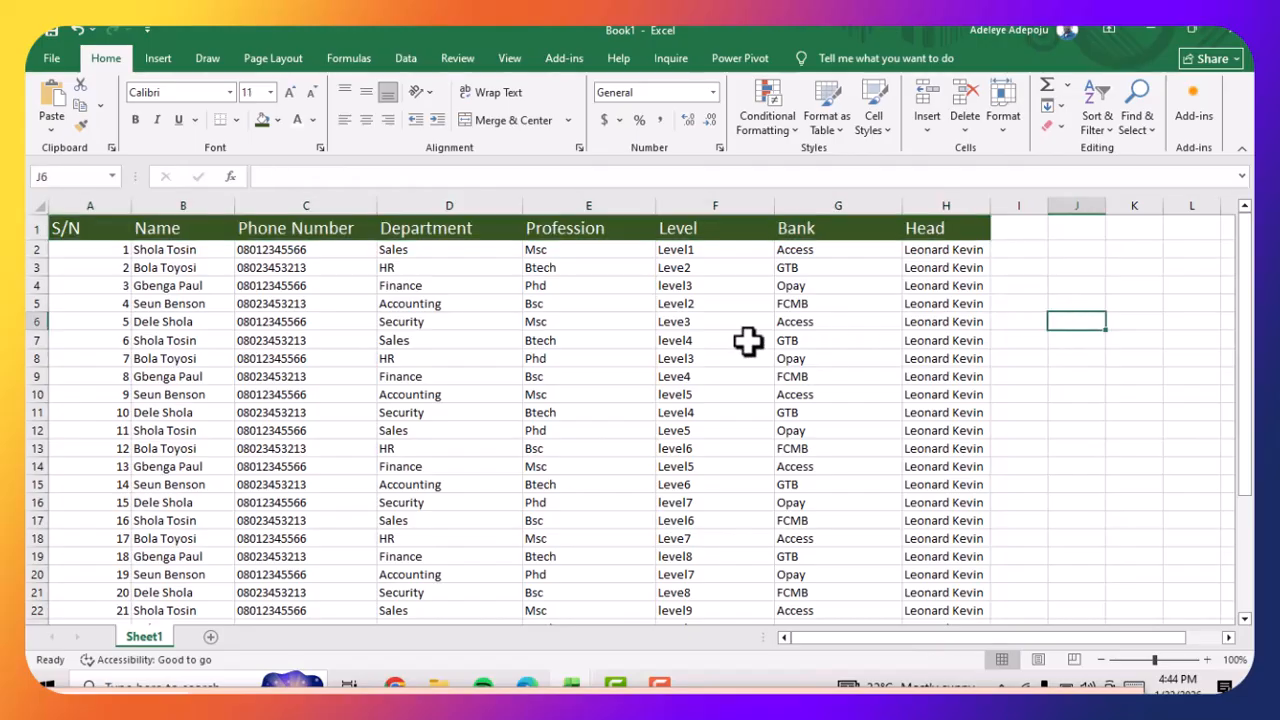
Fill the data rows A2:H31 with the theme colour Gold, Accent 4, Darker 25%
left_click_drag(103, 252, 347, 291)
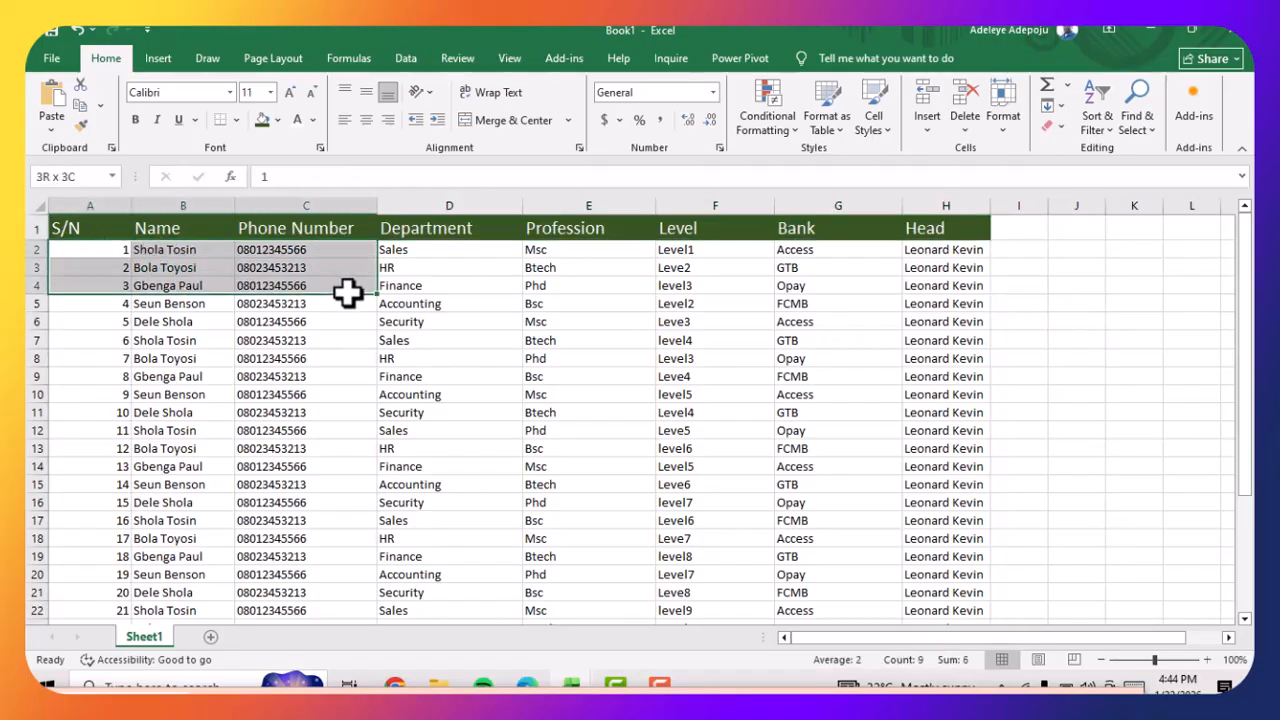
left_click(165, 267)
left_click(91, 250)
mouse_move(91, 250)
left_mouse_down()
mouse_move(746, 263)
mouse_move(914, 303)
mouse_move(909, 466)
left_mouse_up()
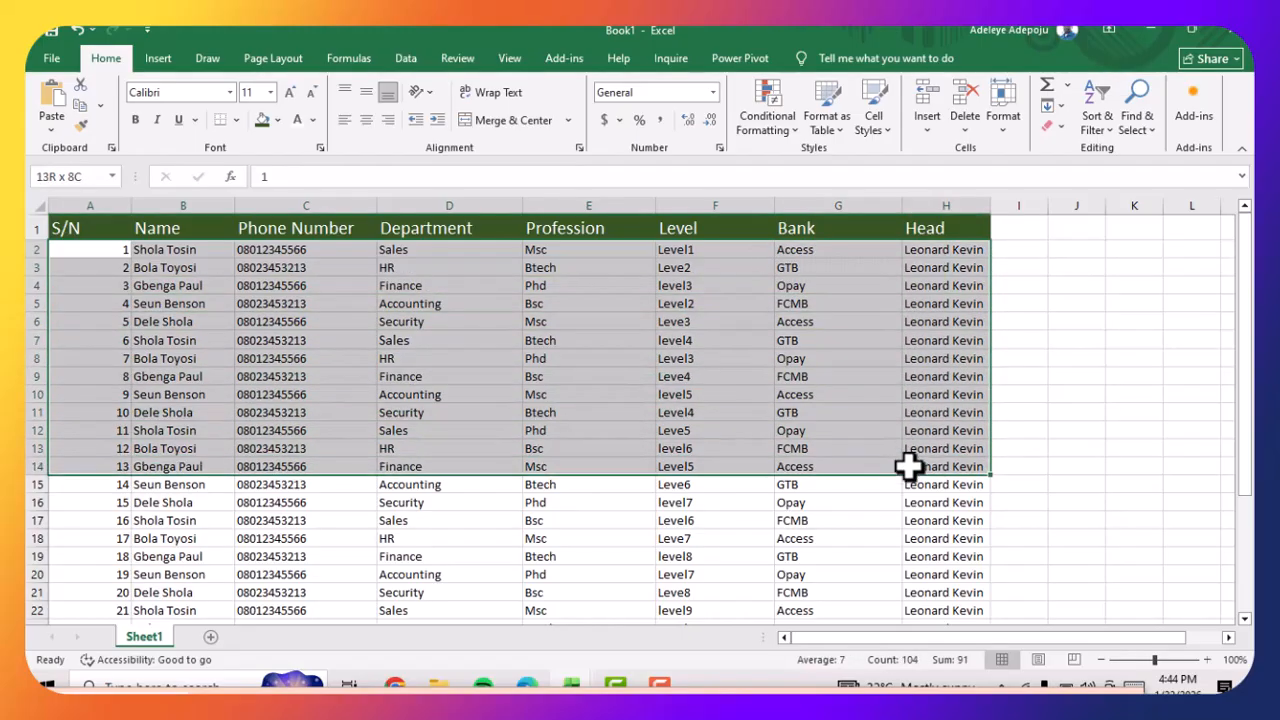
left_click(929, 358)
left_click_drag(63, 250, 944, 585)
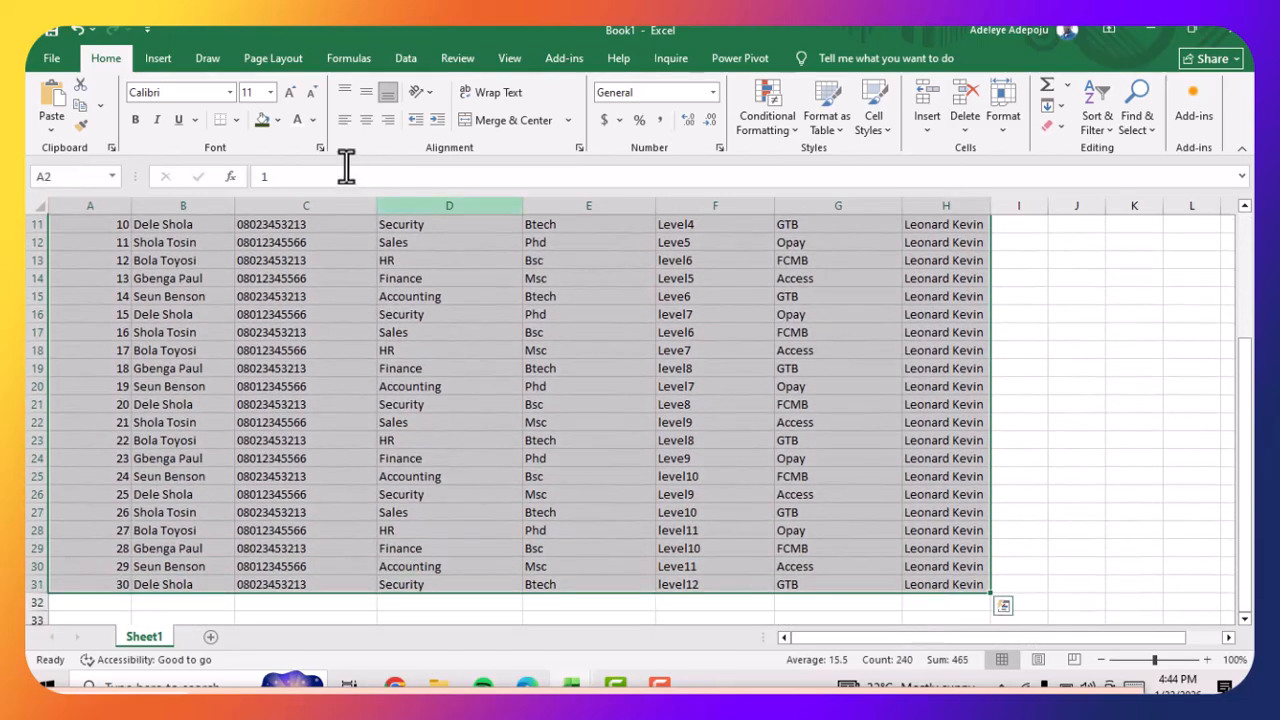
left_click(277, 119)
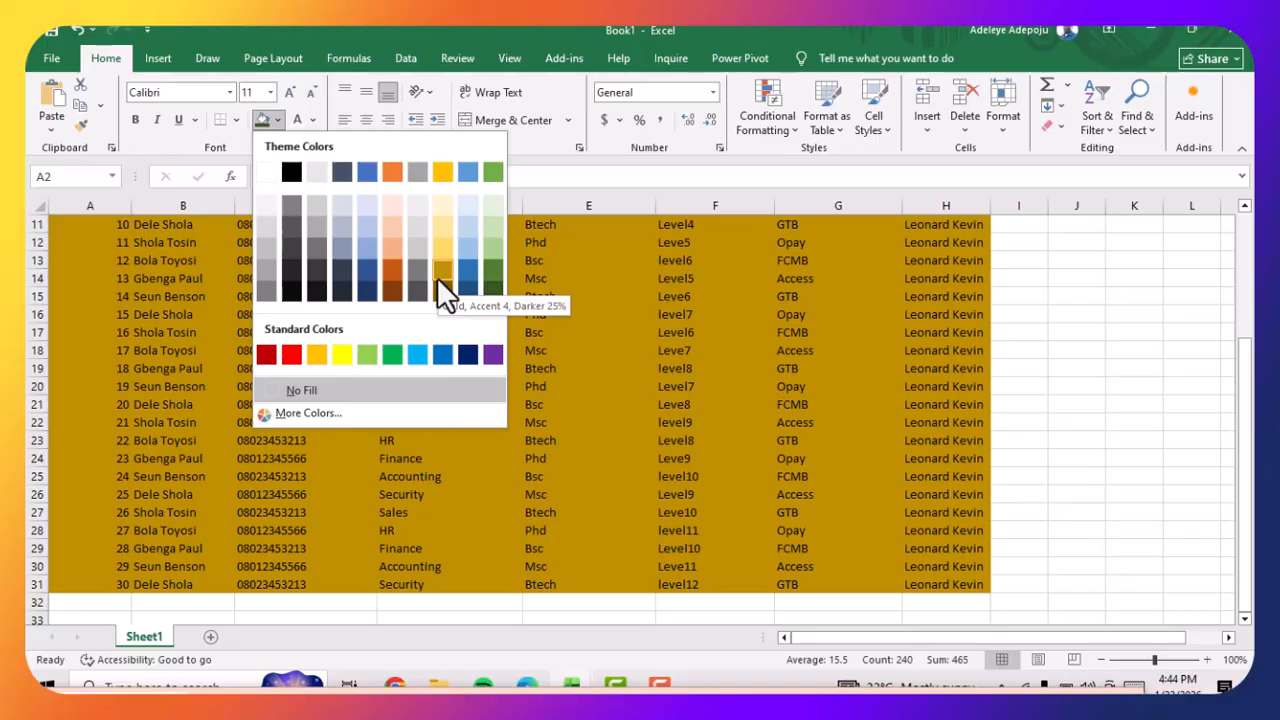
left_click(437, 277)
scroll(440, 285, "up", 3)
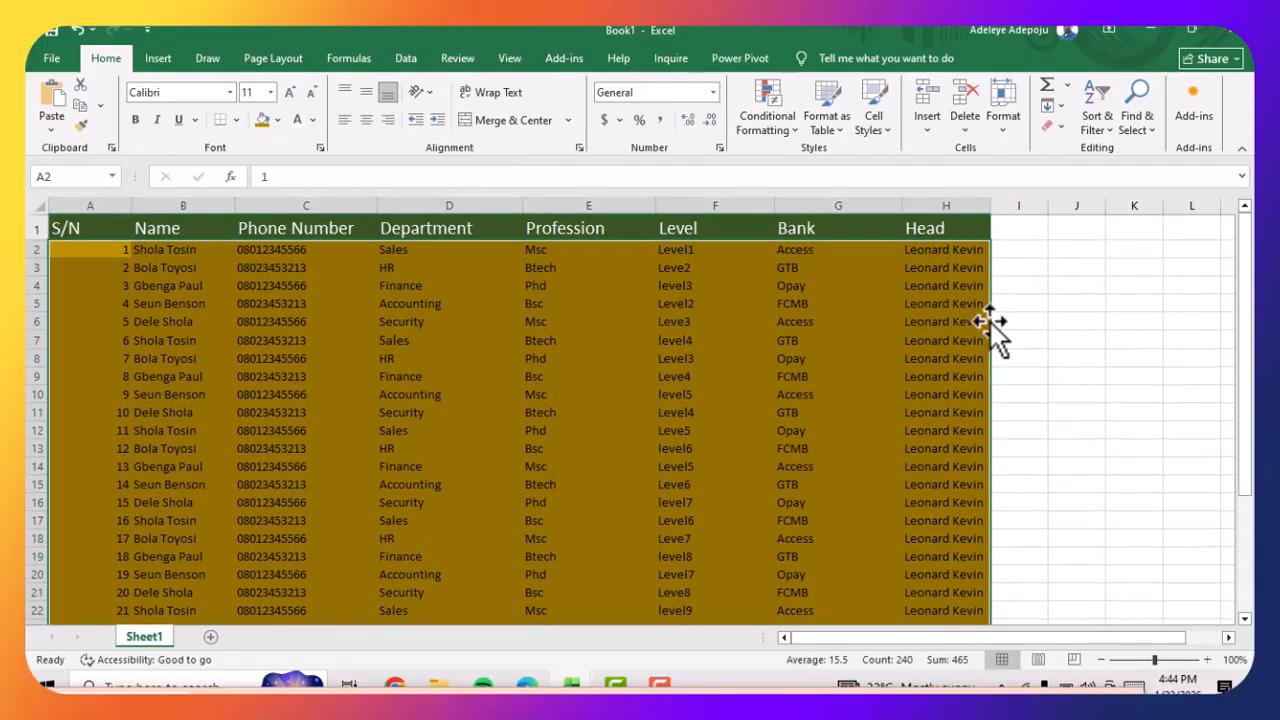
left_click(671, 318)
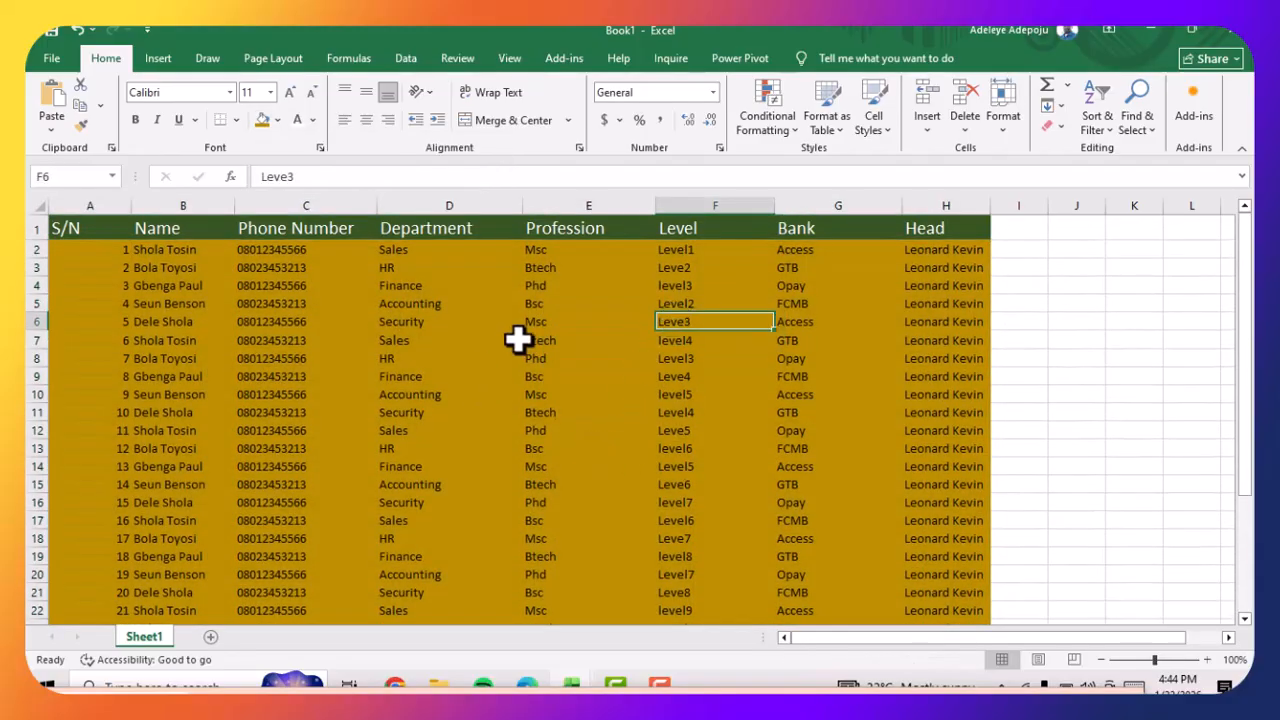
Apply All Borders to the whole table, A1:H31
left_click(70, 226)
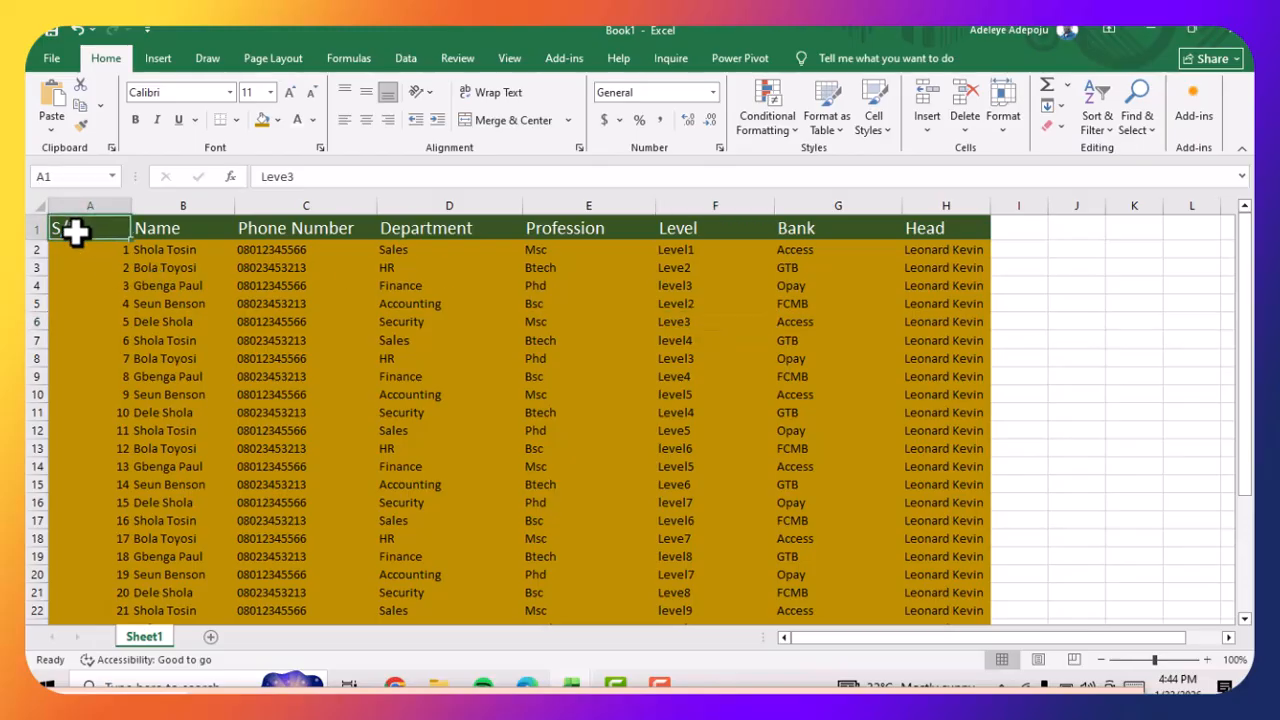
left_click_drag(185, 241, 214, 246)
left_click(222, 305)
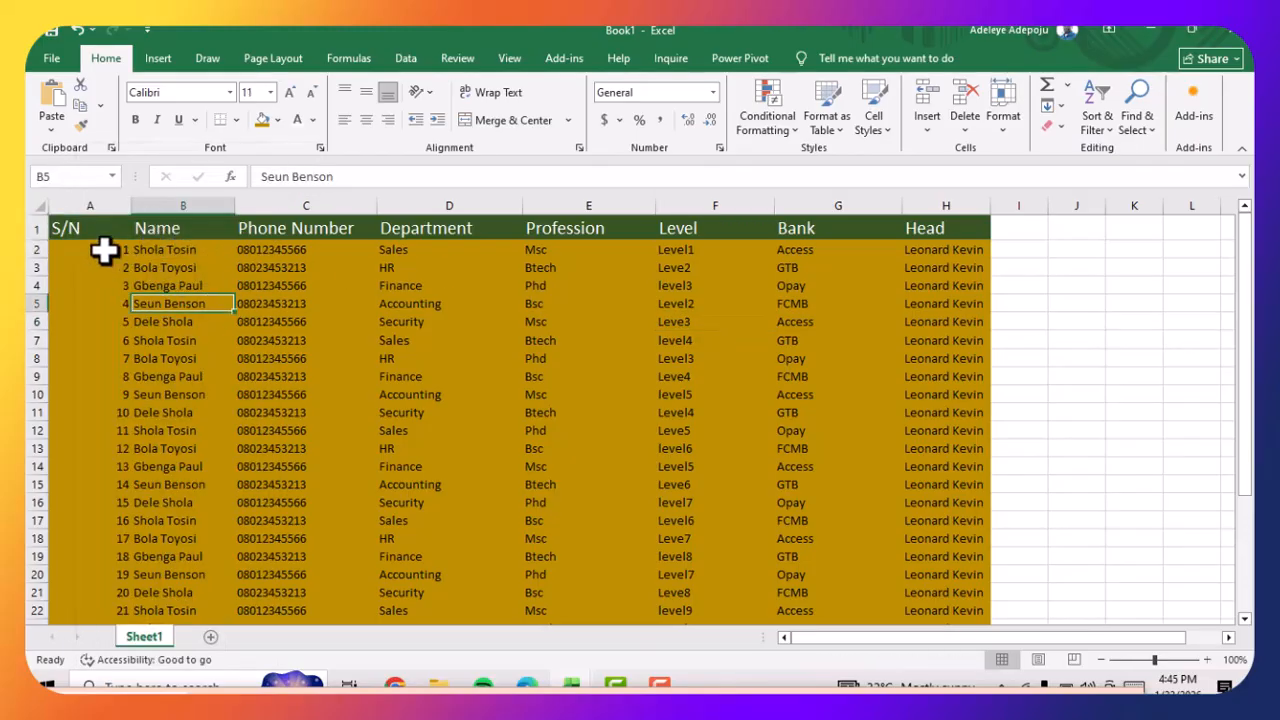
left_click_drag(87, 229, 985, 566)
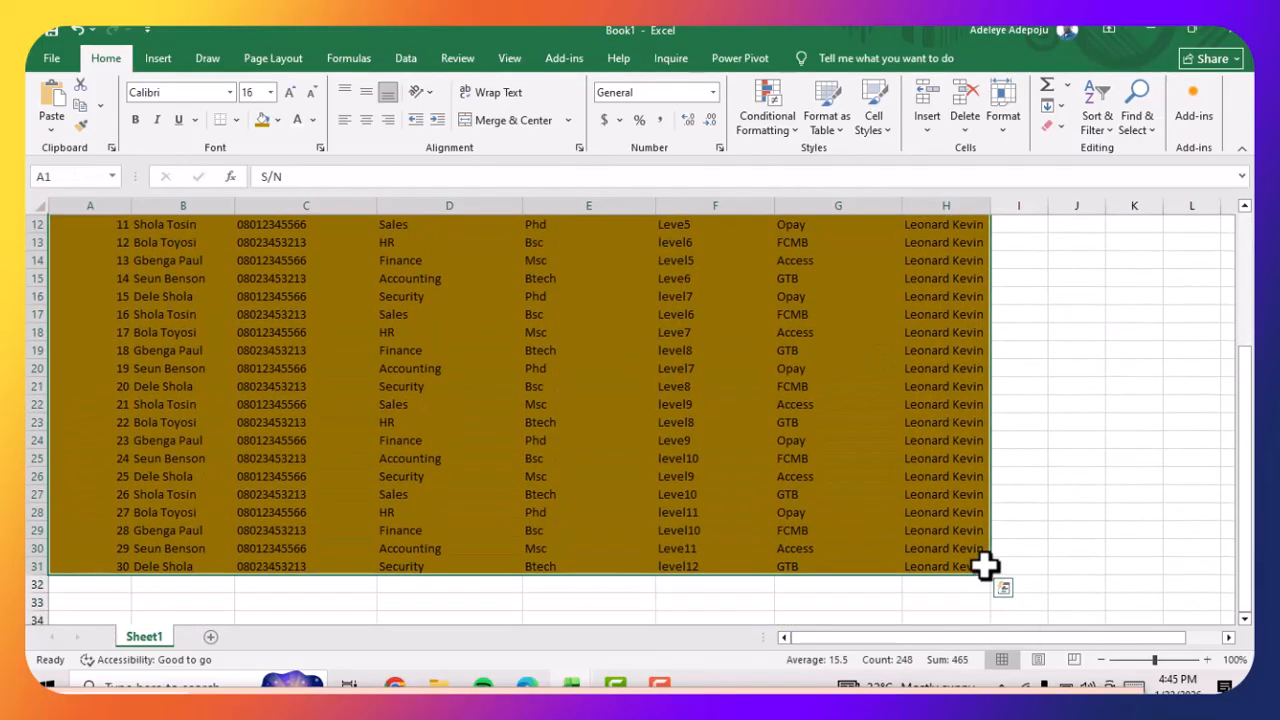
left_click(237, 120)
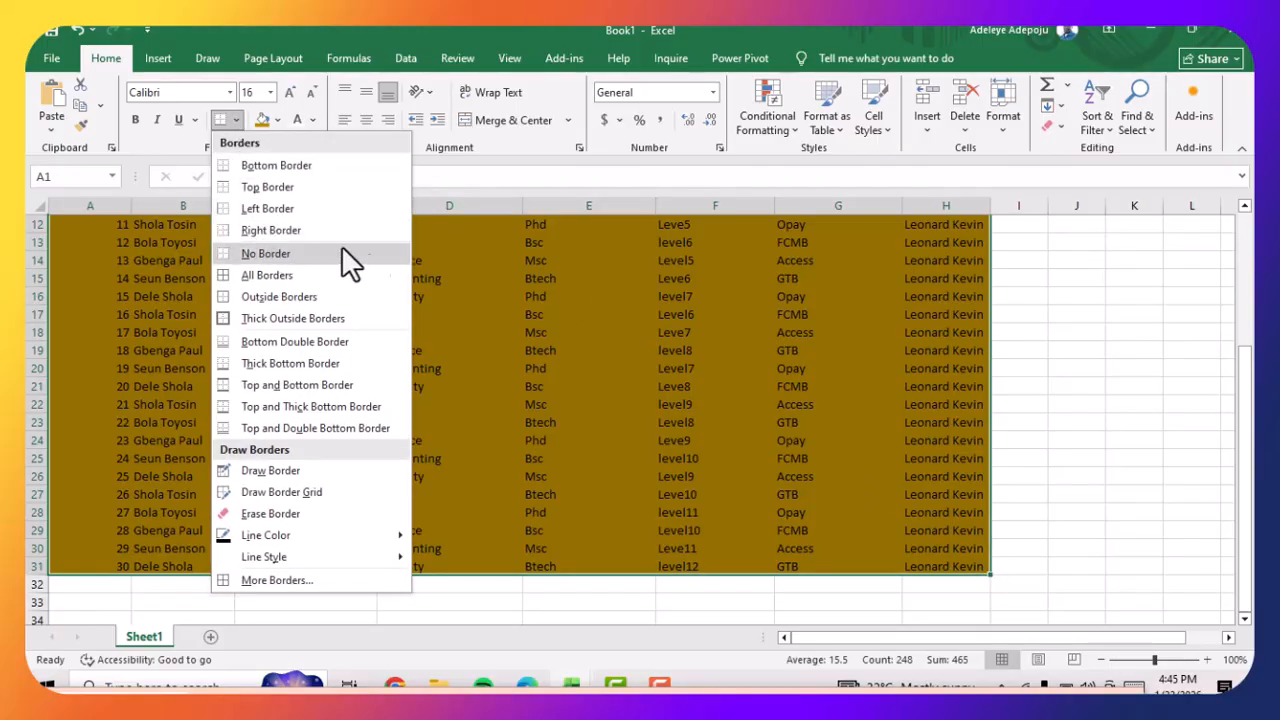
left_click(313, 275)
scroll(314, 286, "up", 4)
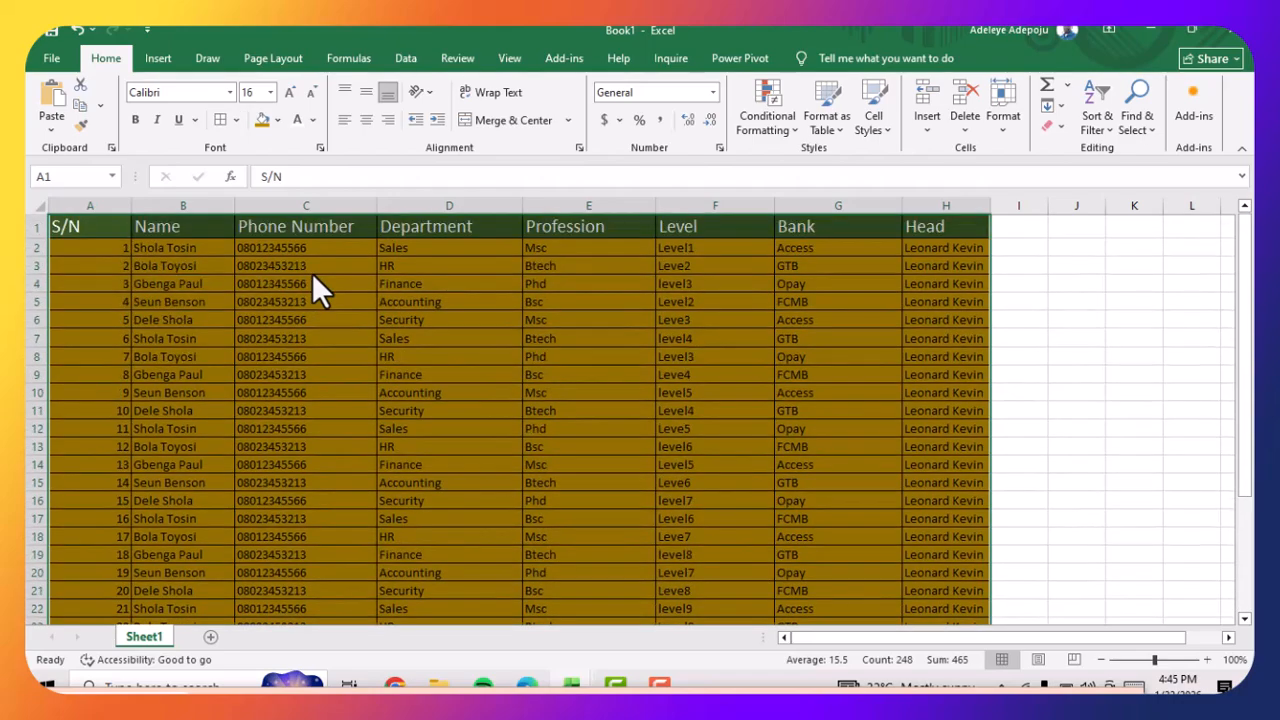
left_click(838, 377)
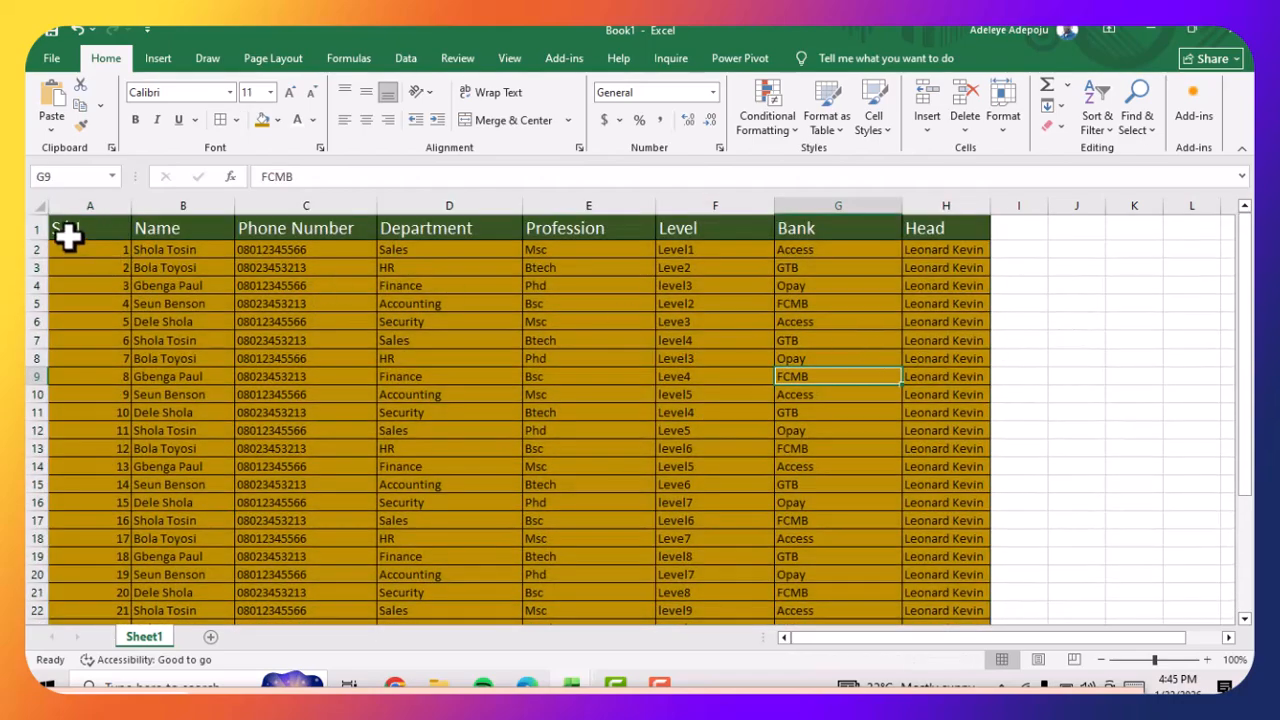
Insert a blank row above the table's header row
left_click(416, 273)
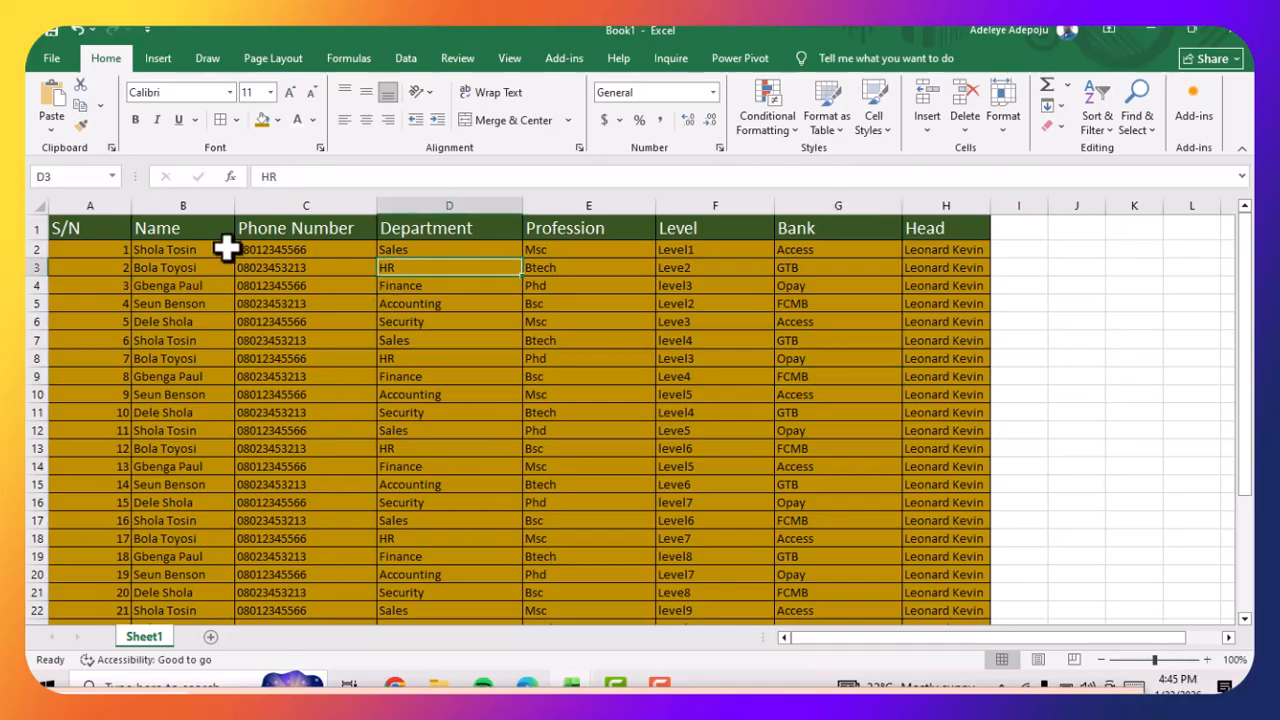
left_click(201, 246)
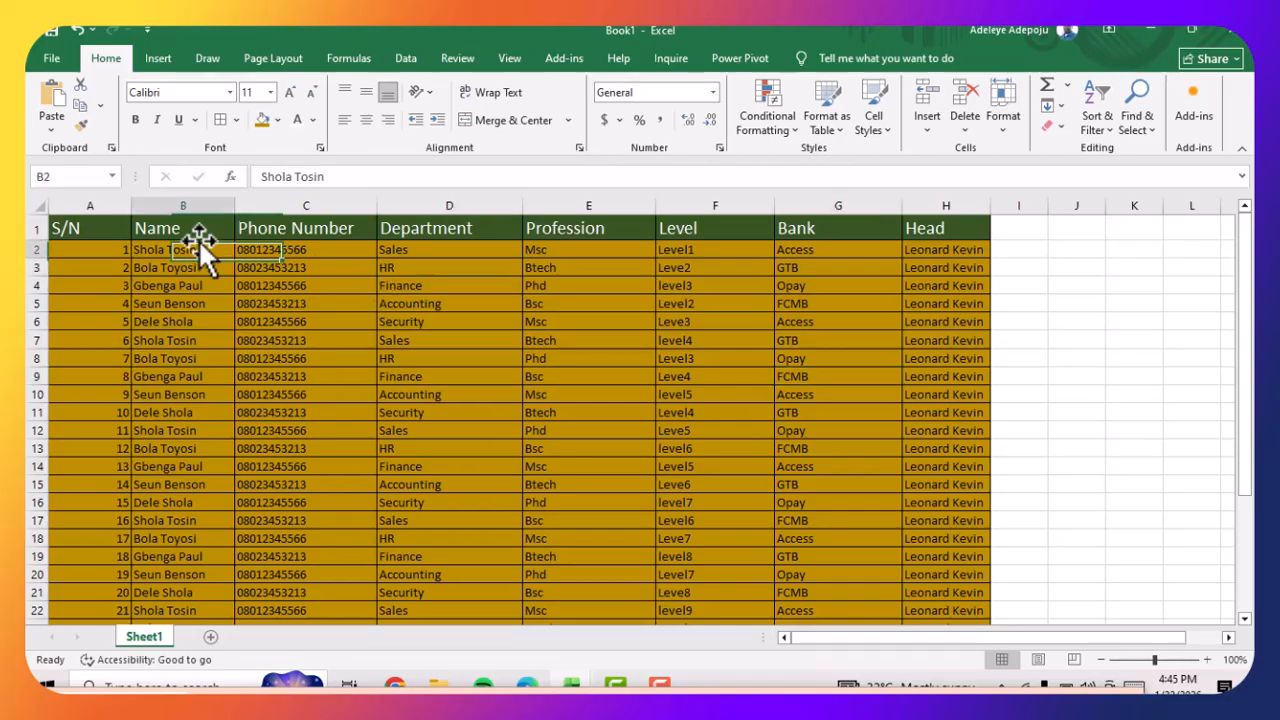
left_click(75, 224)
left_click(32, 228)
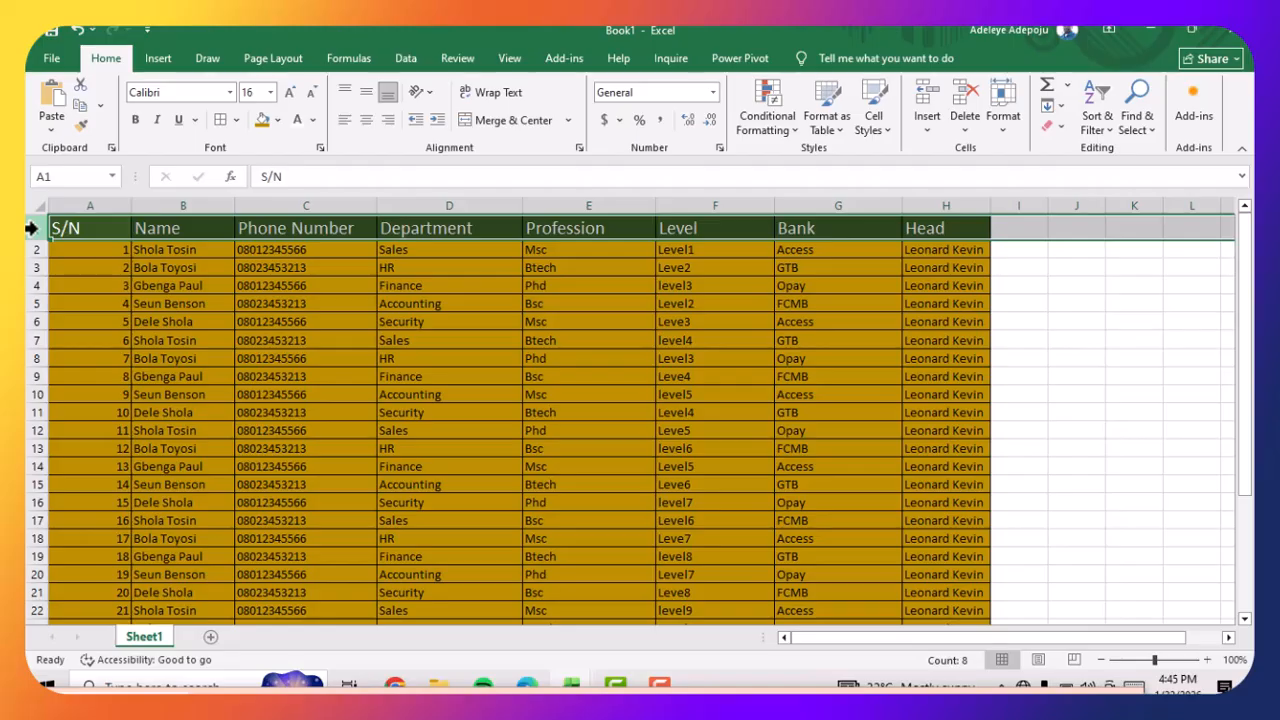
right_click(31, 228)
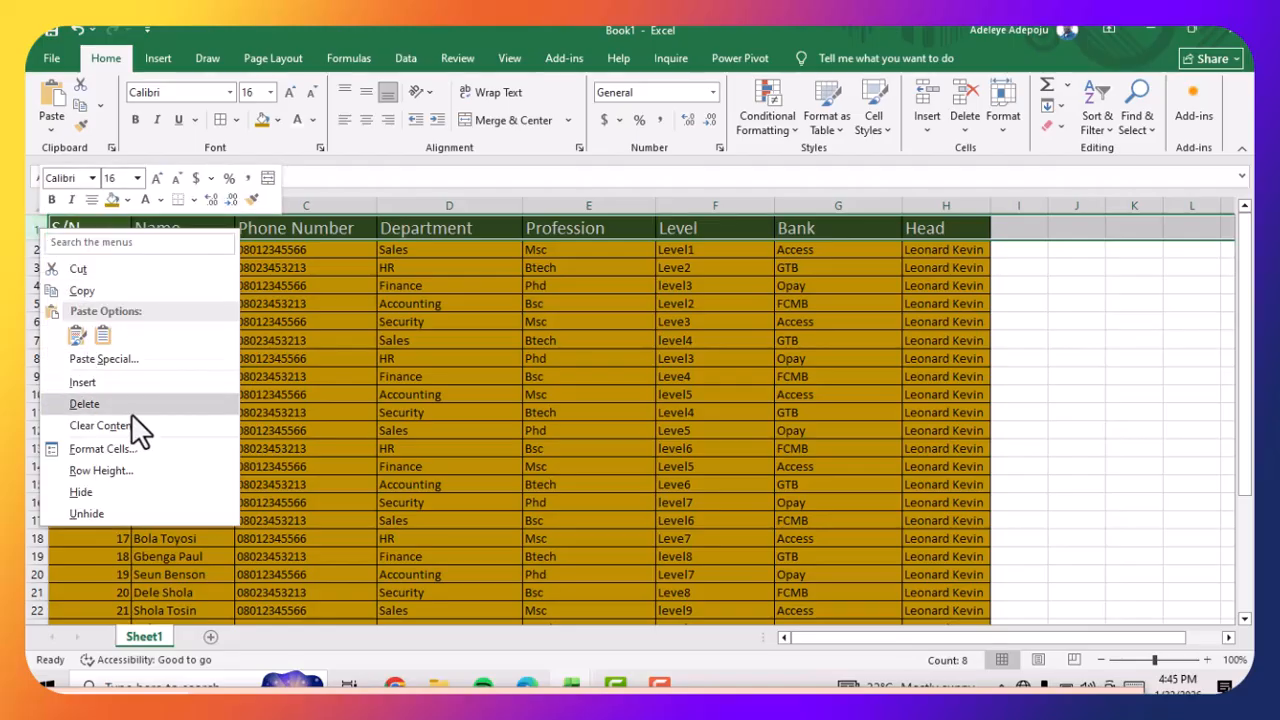
left_click(152, 381)
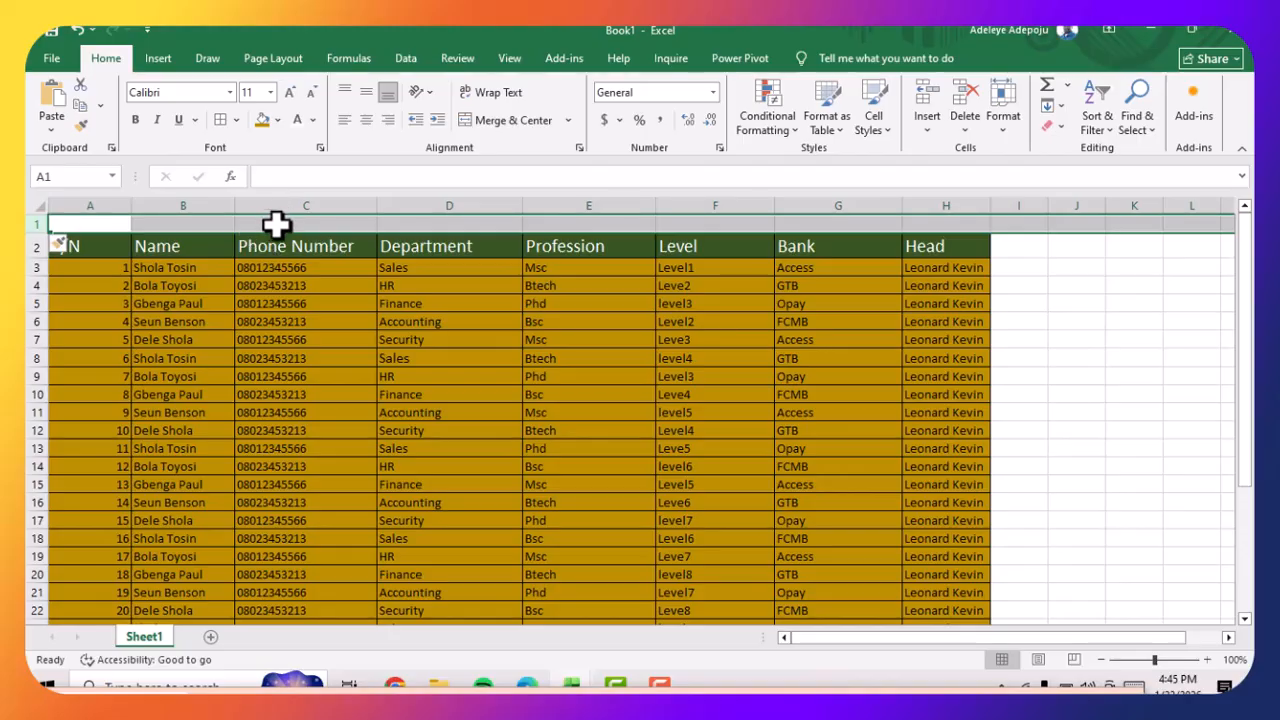
Merge and center cells A1:H1 in the blank row above the headers
left_click(292, 288)
left_click(93, 227)
left_click_drag(93, 227, 949, 222)
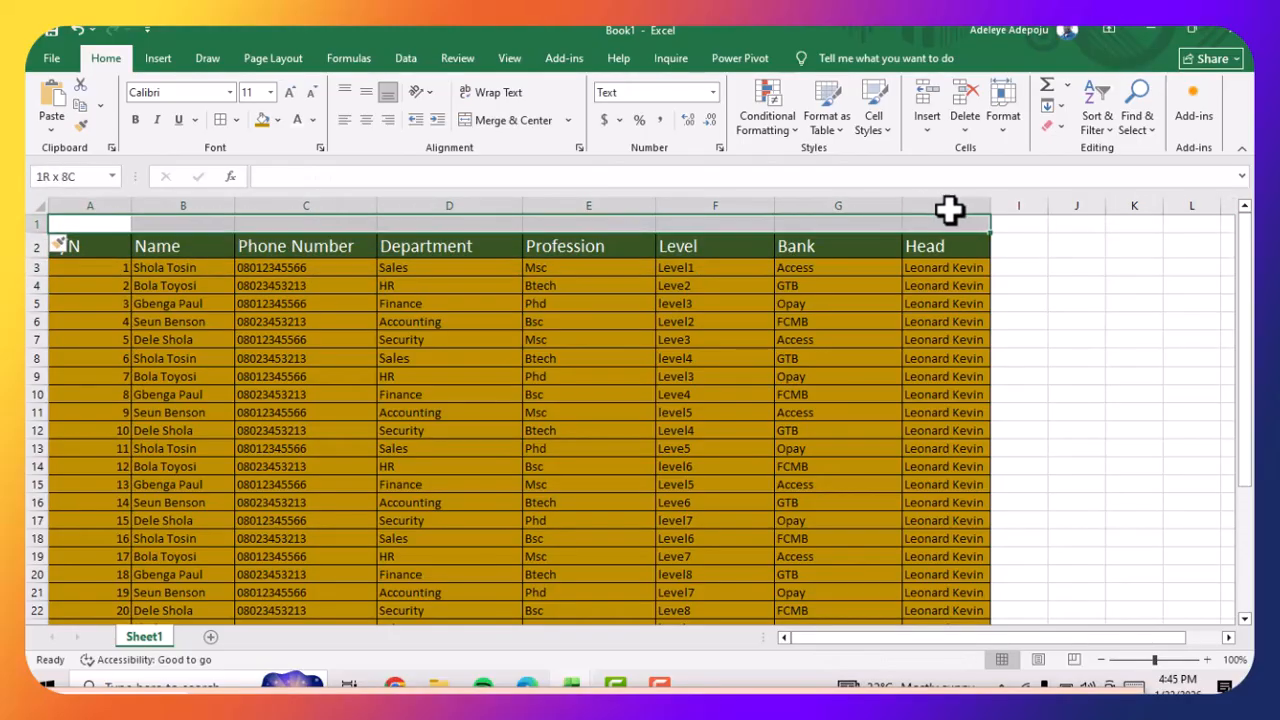
left_click(1020, 268)
left_click(93, 227)
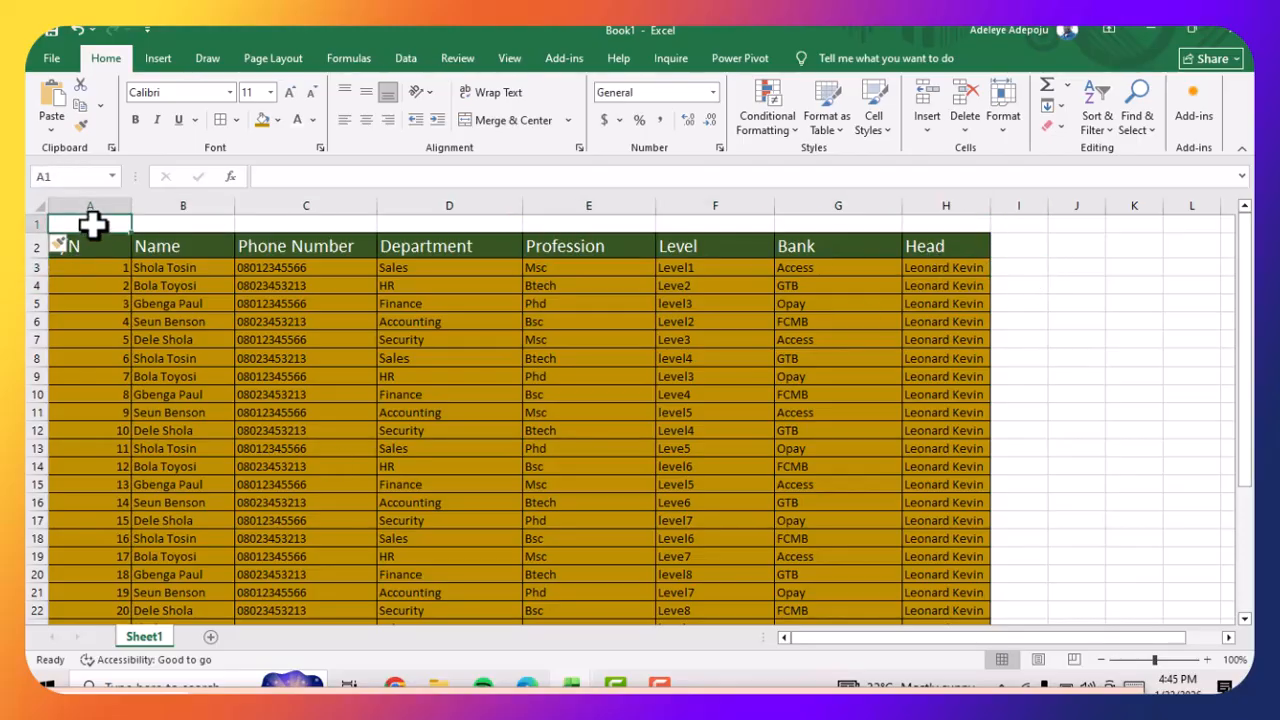
left_click_drag(91, 228, 957, 226)
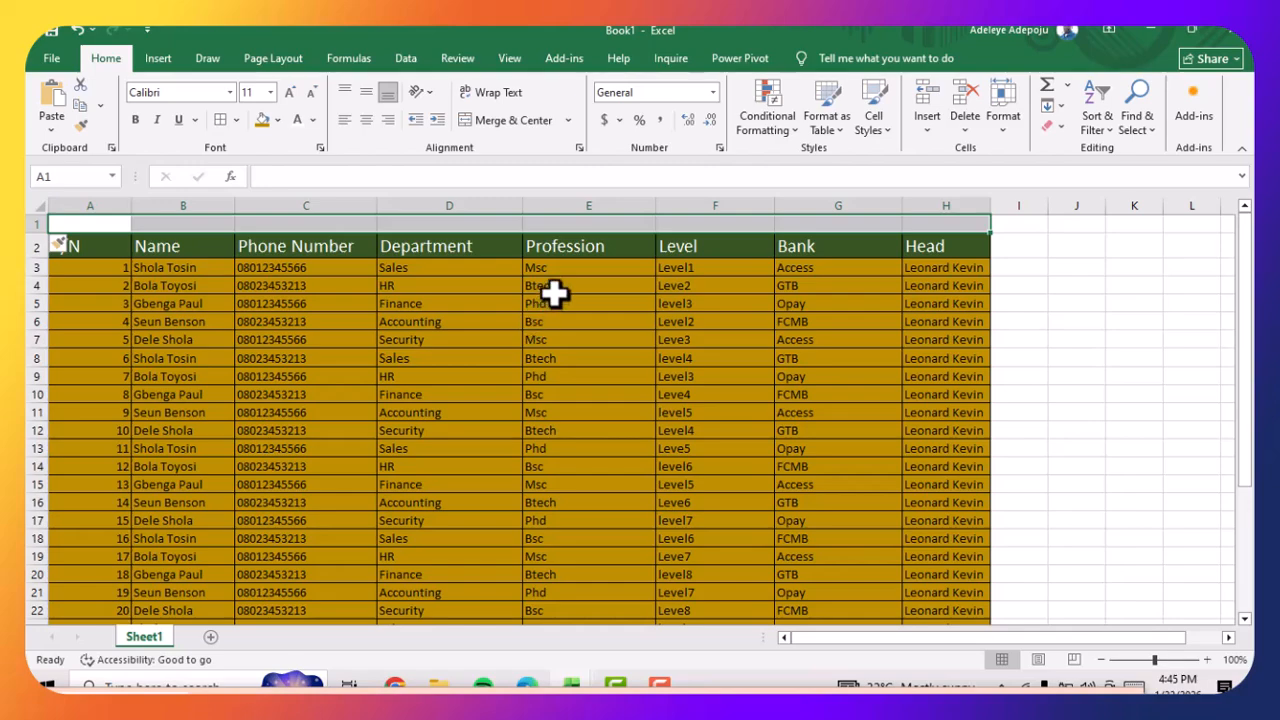
left_click(499, 117)
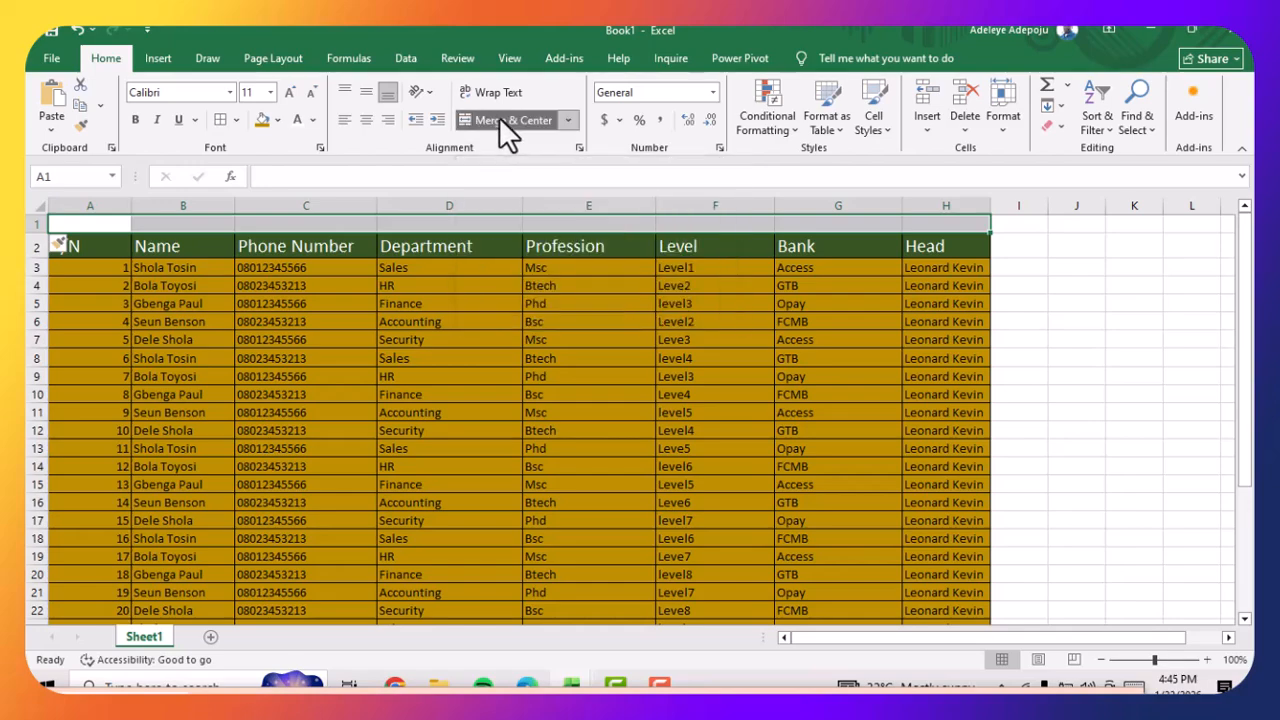
Enter the title EMPLOYEE DATA in the merged cell above the headers
double_click(489, 220)
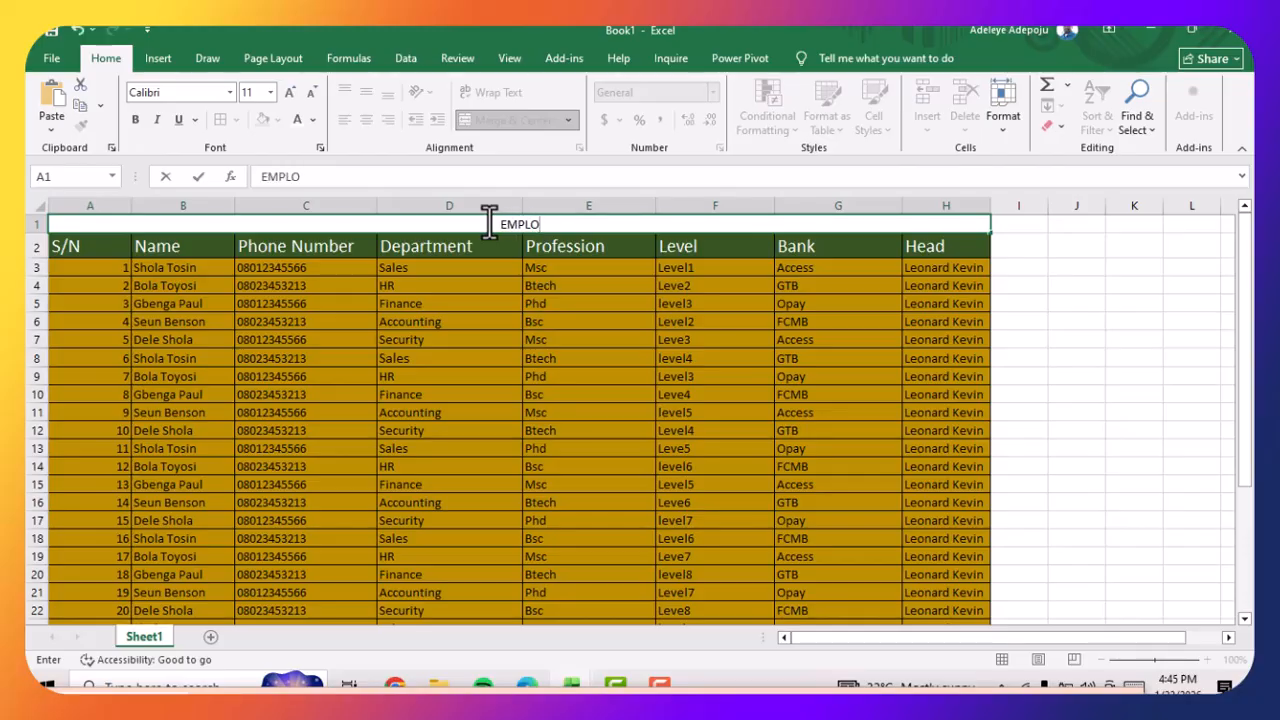
type("EMPLOYEE DATA")
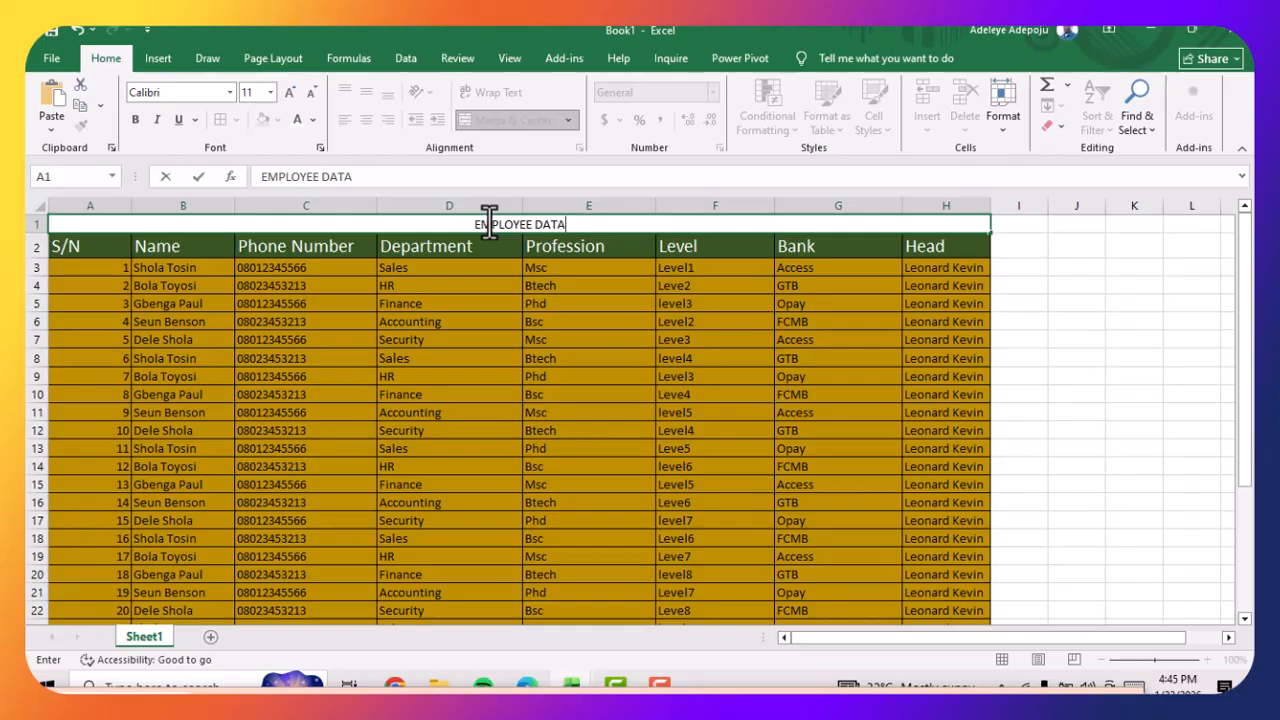
left_click(210, 304)
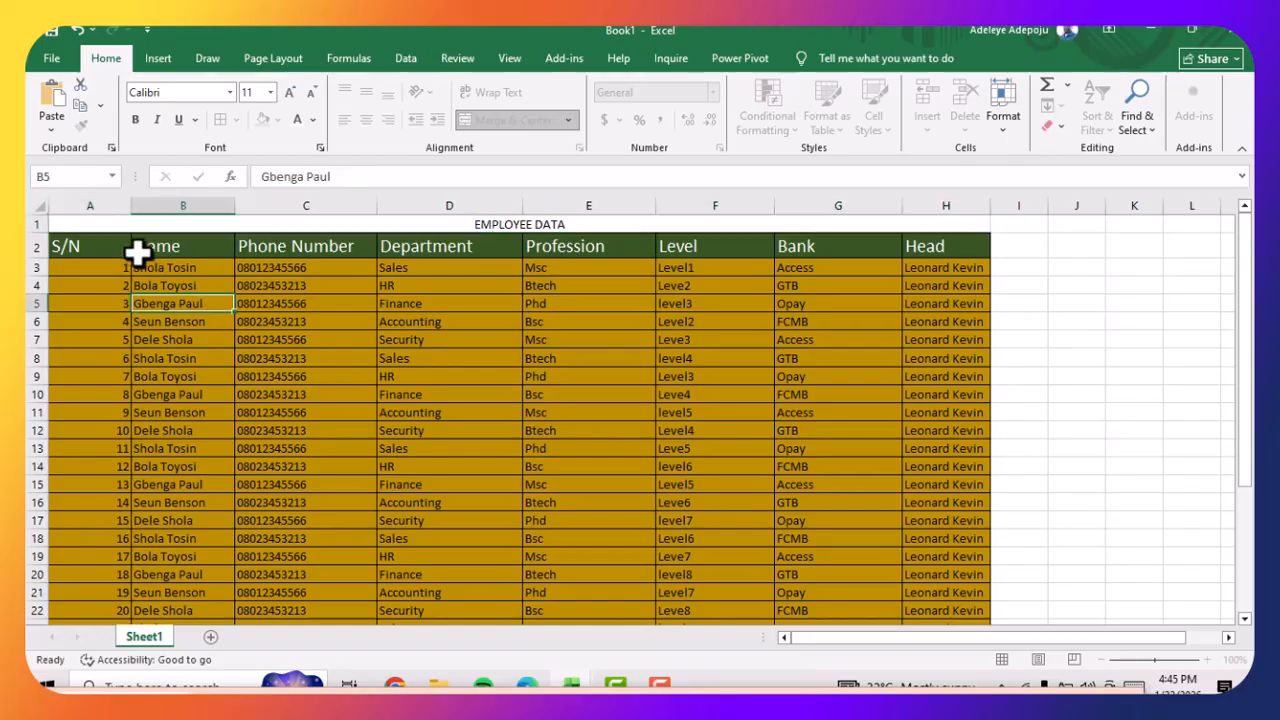
Fill the merged title cell with the dark green theme colour Green, Accent 6, Darker 50%
left_click(104, 228)
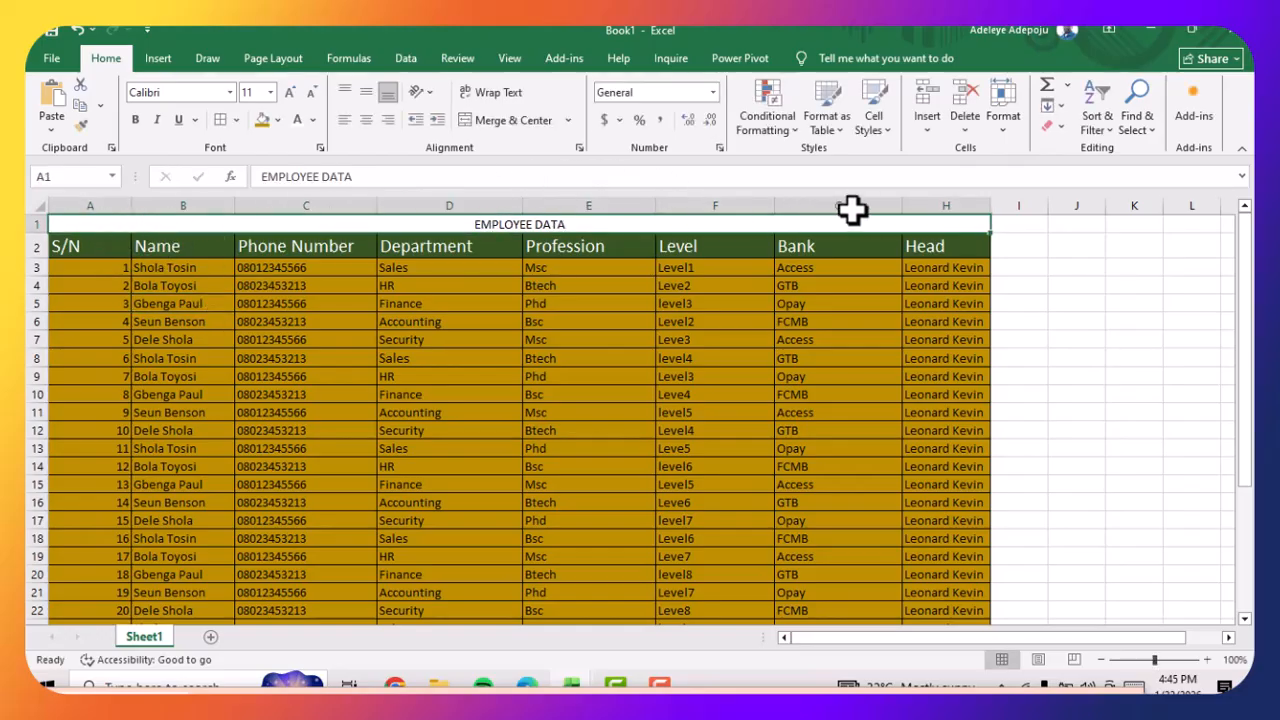
left_click(277, 120)
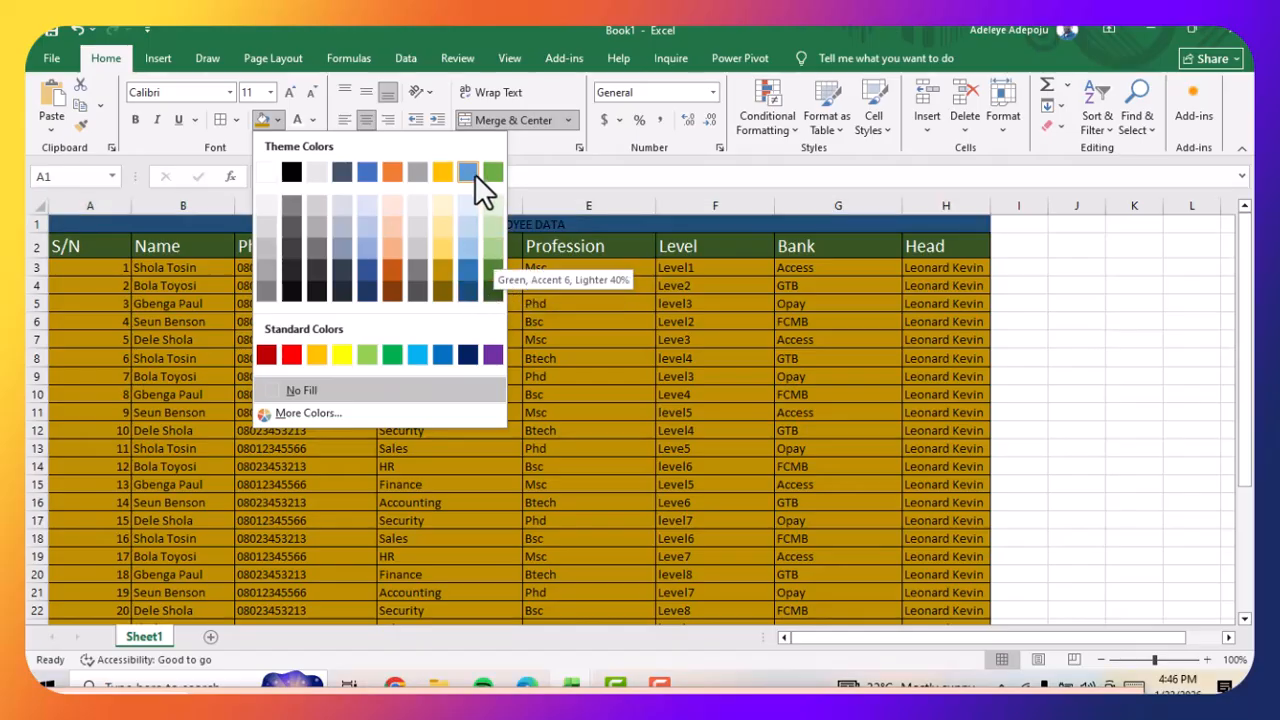
left_click(492, 289)
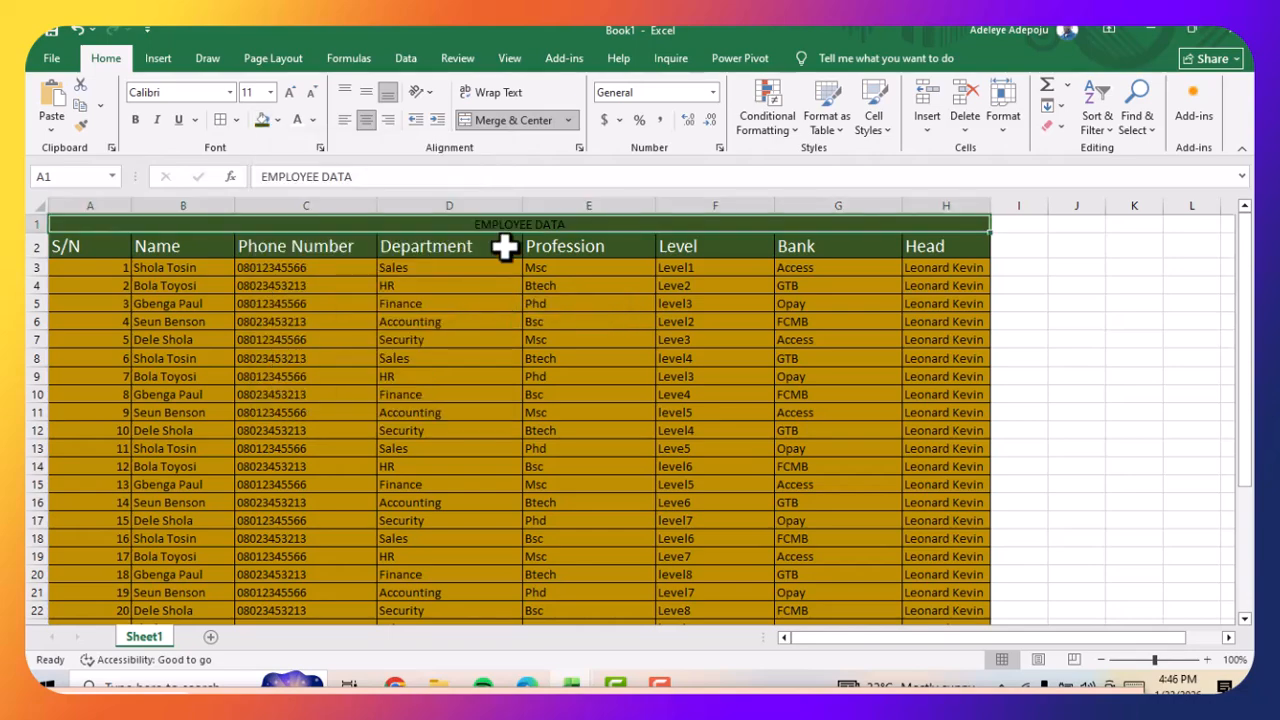
Fill the header cells A2:H2 with the theme colour Green, Accent 6, Darker 25%
left_click(505, 246)
left_click_drag(94, 252, 957, 240)
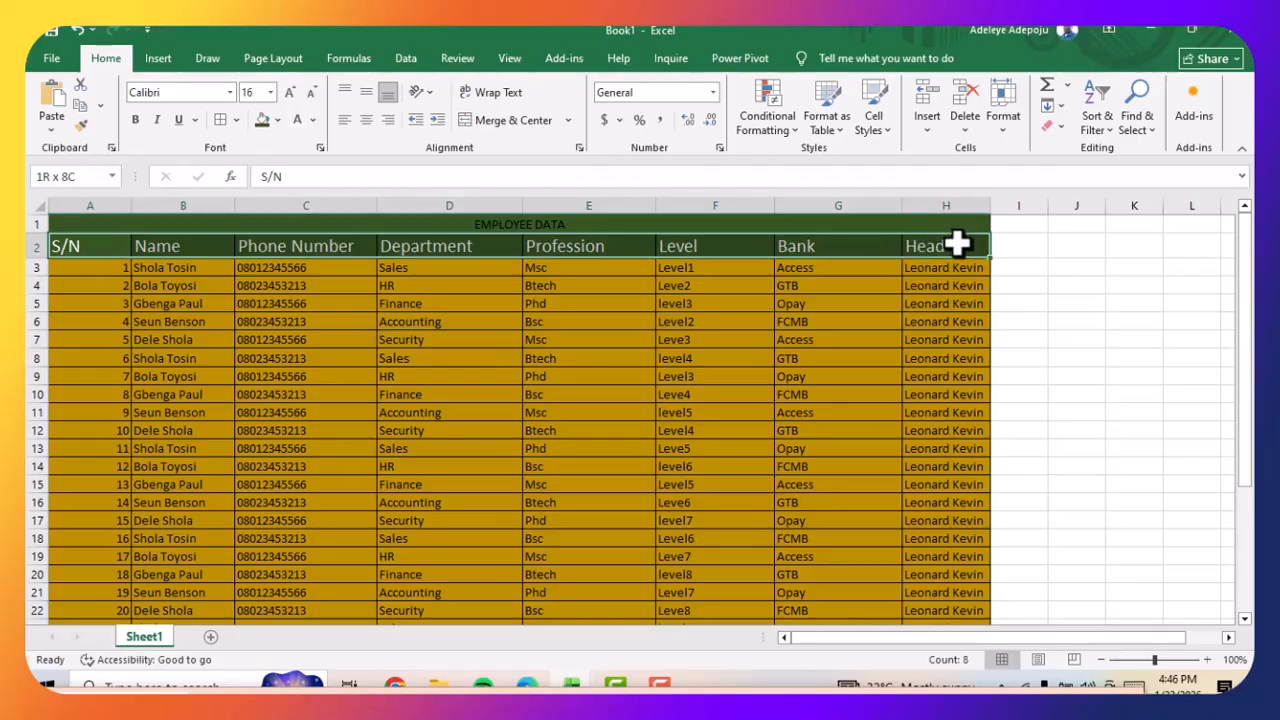
left_click(278, 121)
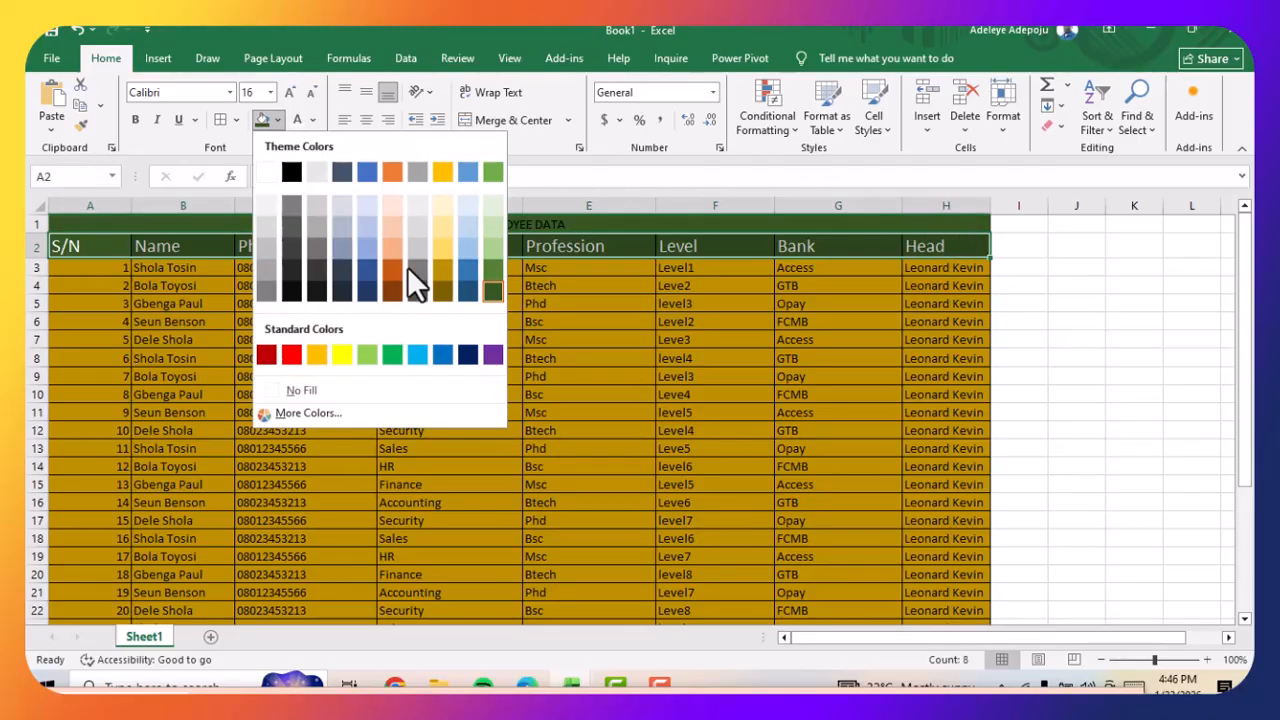
left_click(499, 271)
left_click(466, 304)
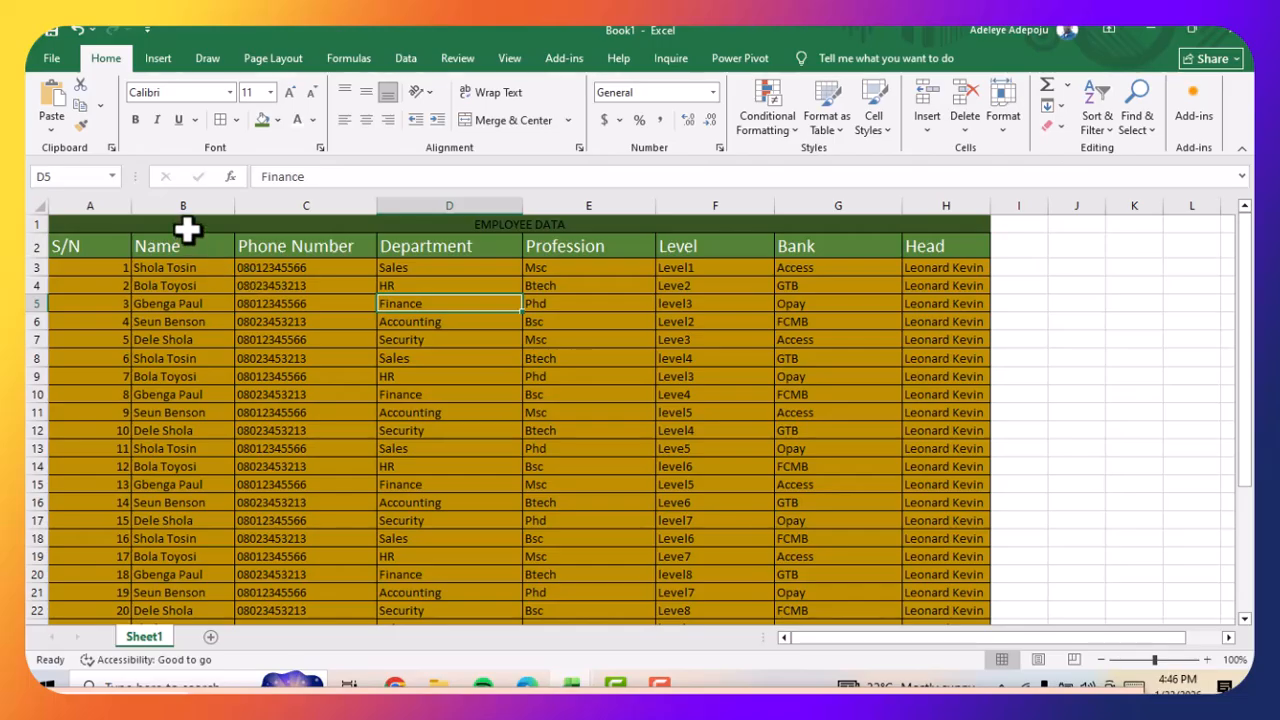
Set the font colour of the merged EMPLOYEE DATA title to white
left_click(187, 229)
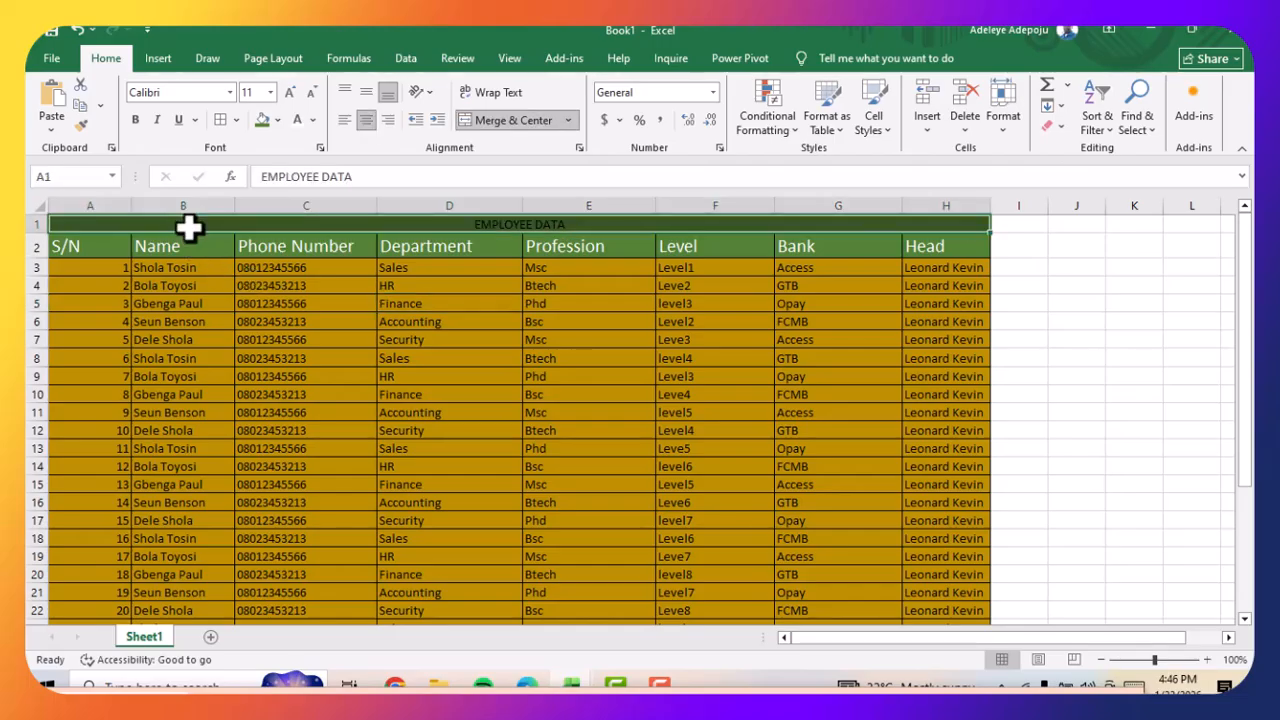
left_click(314, 118)
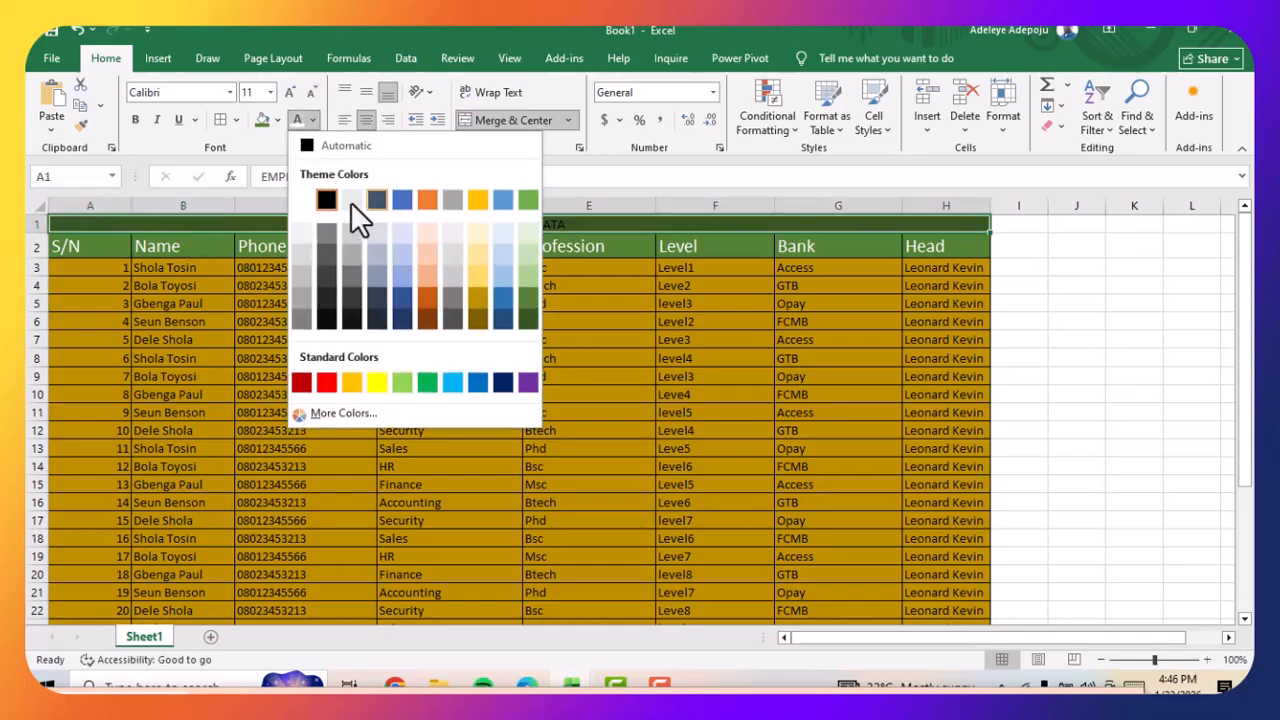
left_click(300, 210)
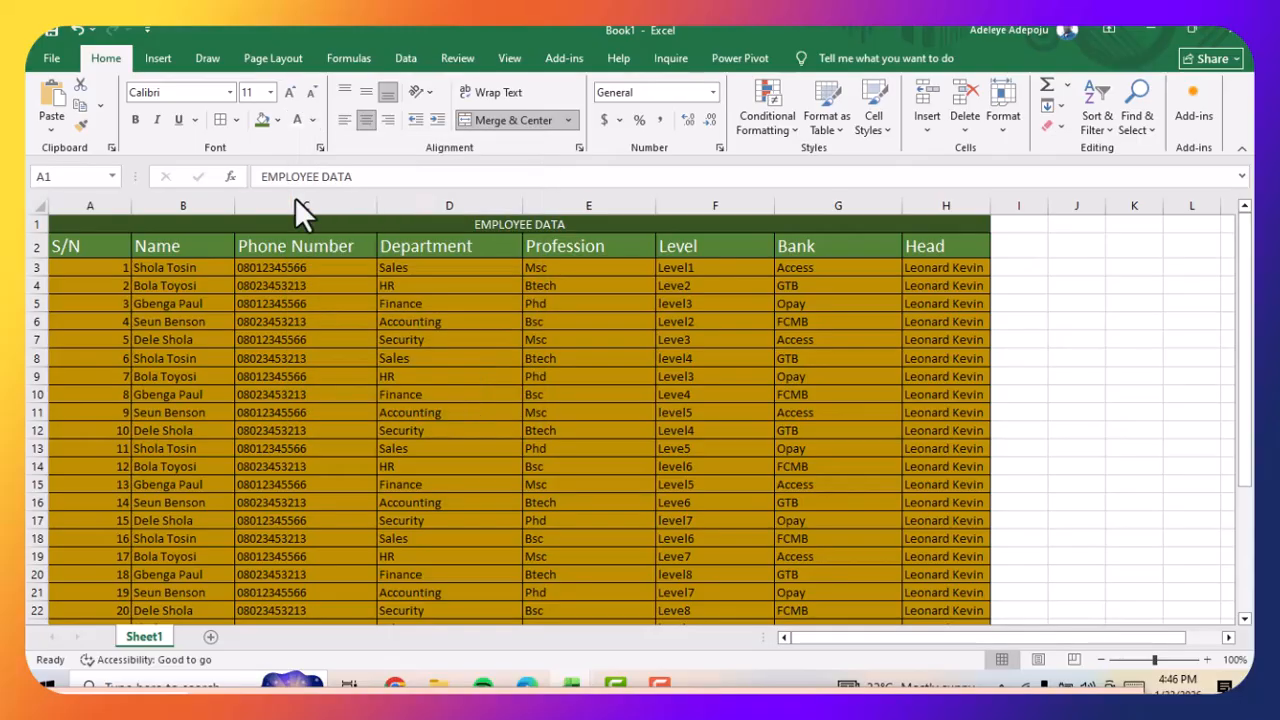
Increase the EMPLOYEE DATA title's font size to 20 and make it bold
left_click(289, 93)
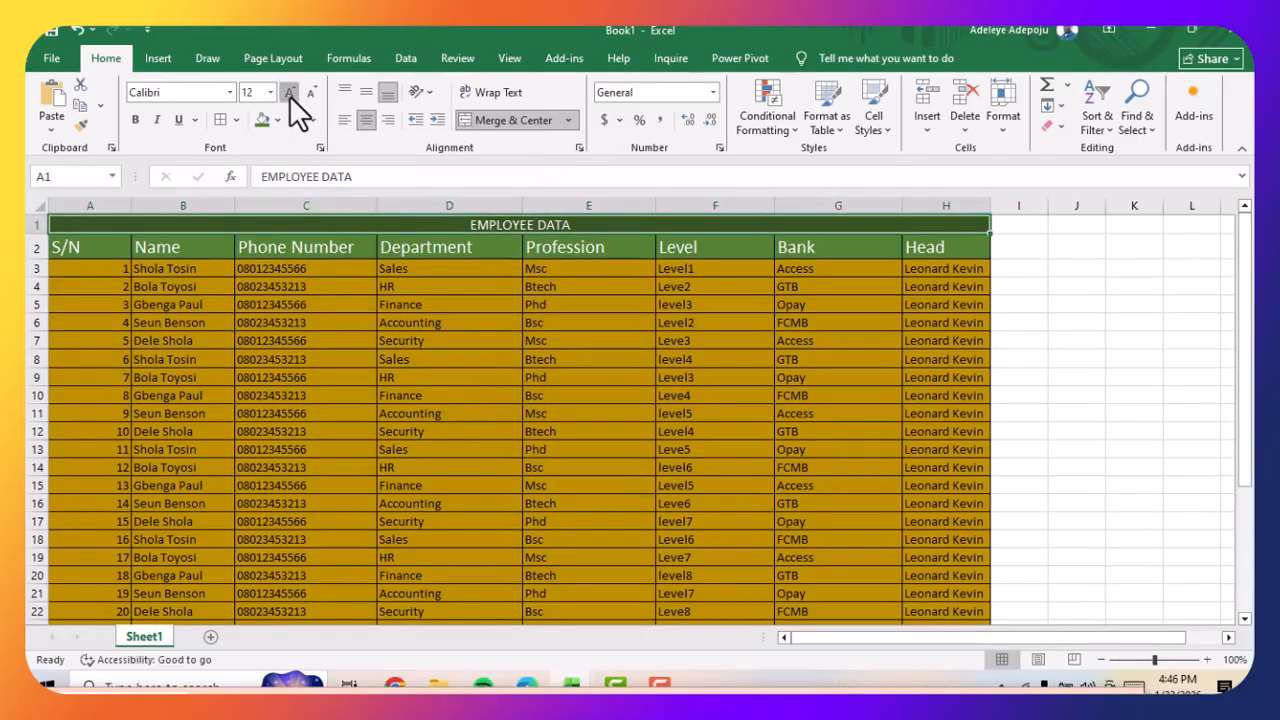
left_click(289, 93)
left_click(289, 93)
left_click(289, 93)
left_click(289, 93)
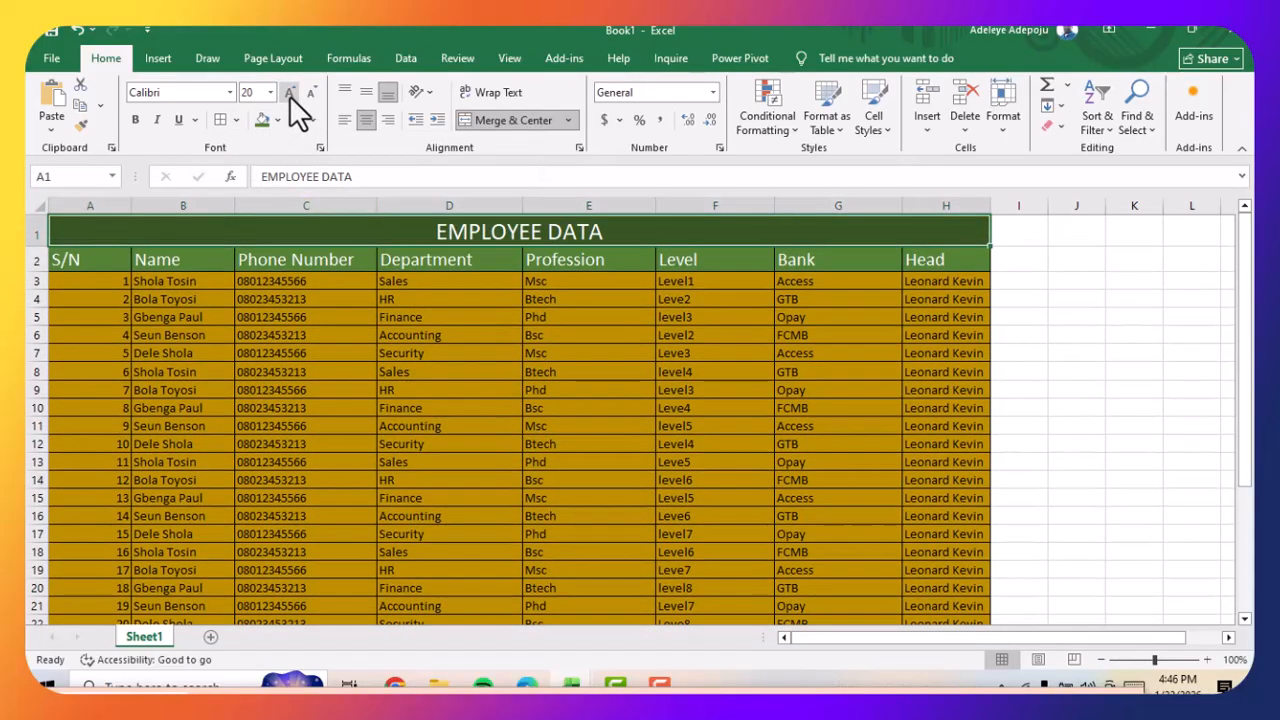
left_click(134, 120)
Make the column headers in A2:H2 bold
left_click_drag(91, 257, 950, 258)
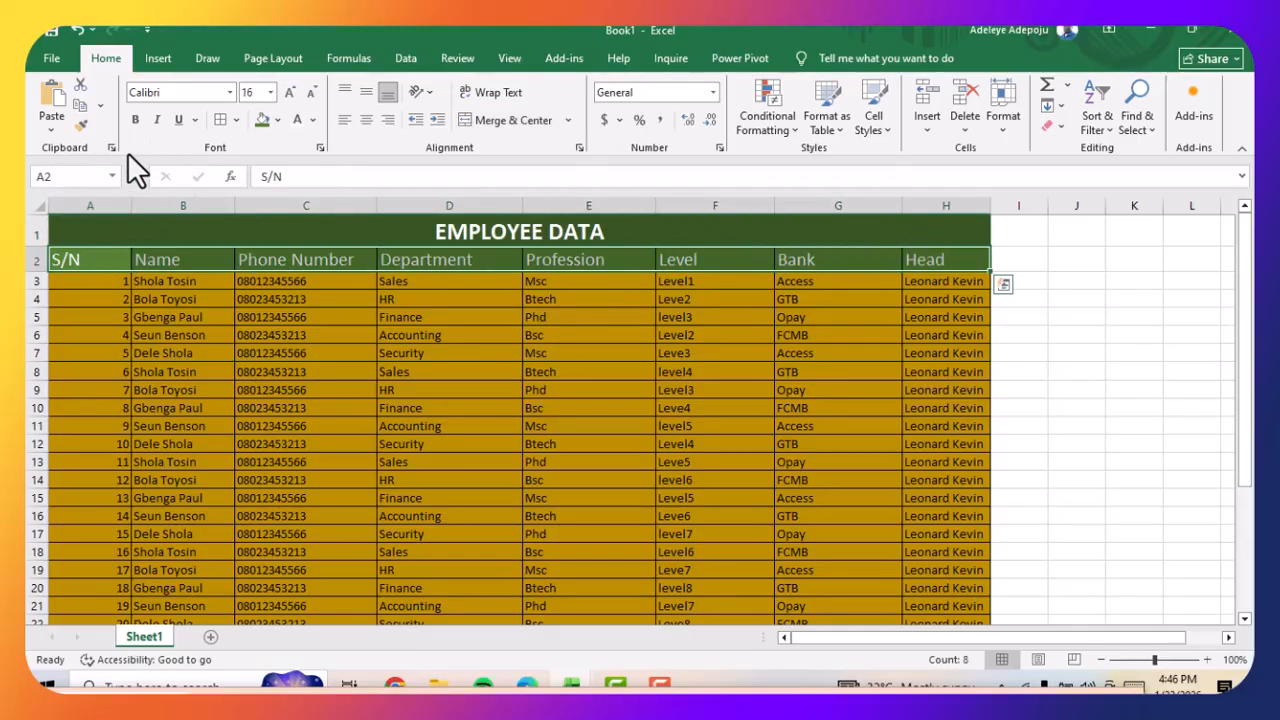
left_click(136, 120)
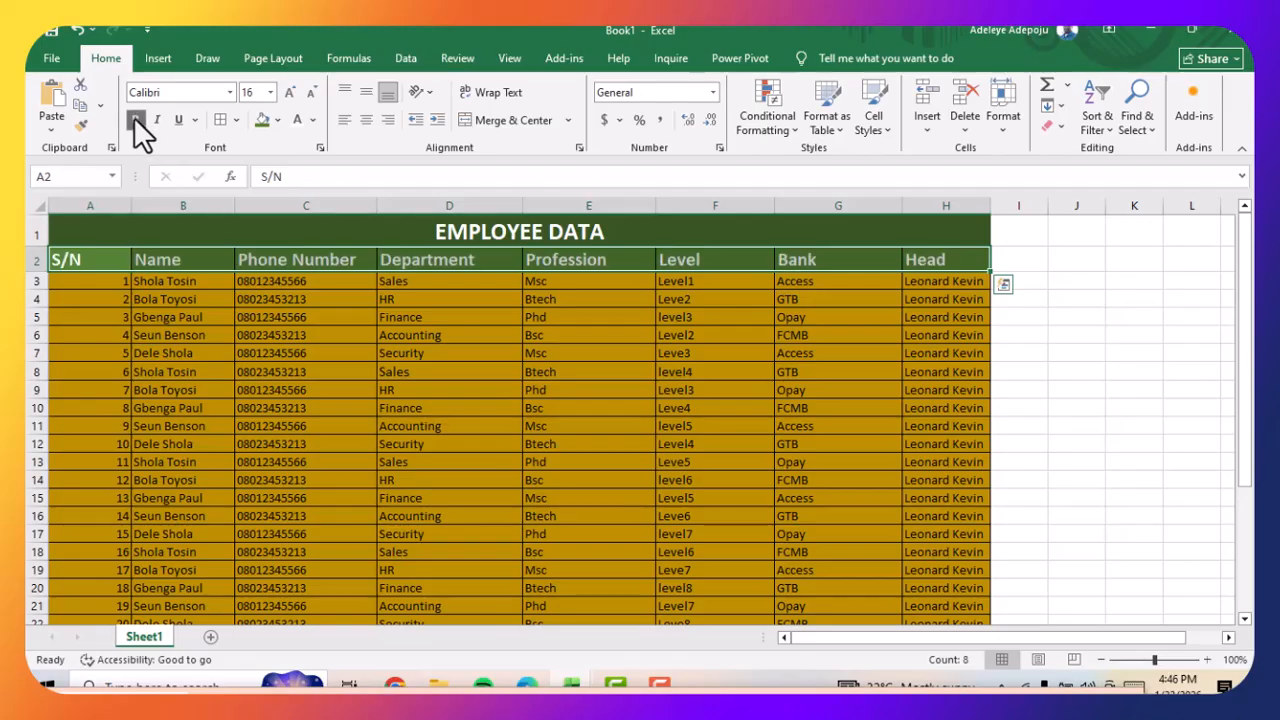
left_click(677, 354)
scroll(1094, 486, "down", 1)
scroll(795, 480, "down", 3)
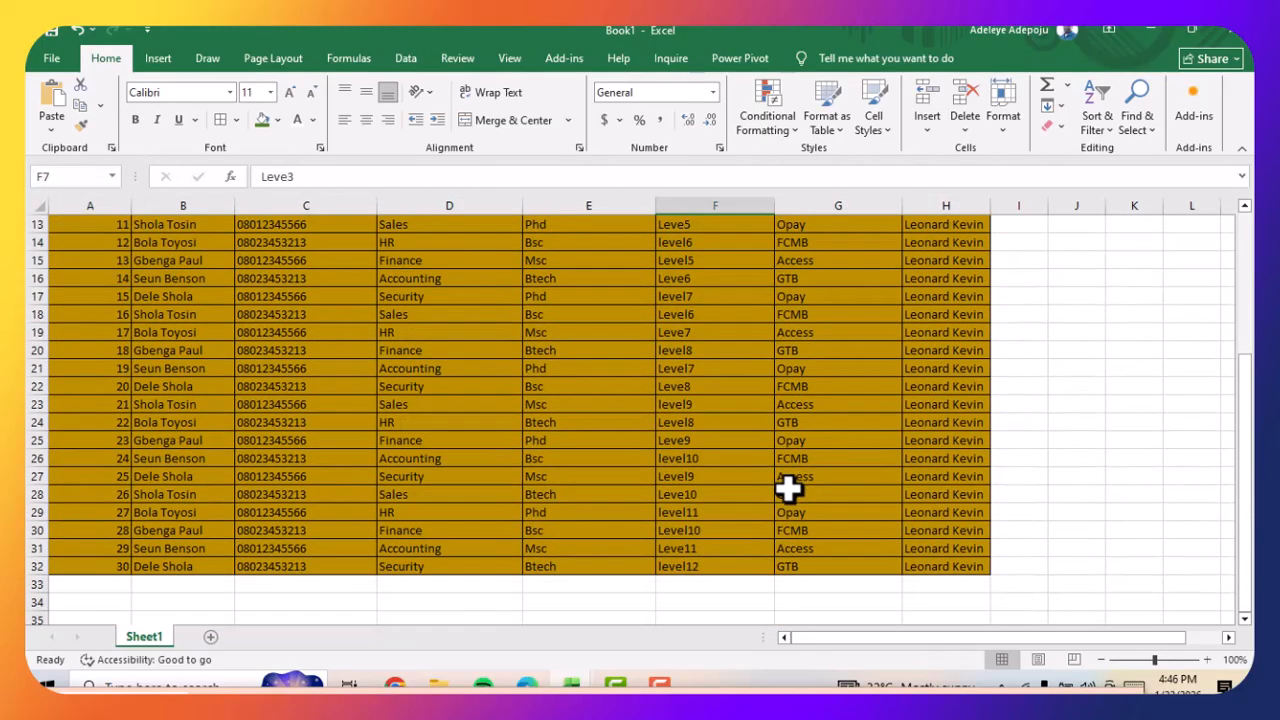
scroll(789, 486, "up", 4)
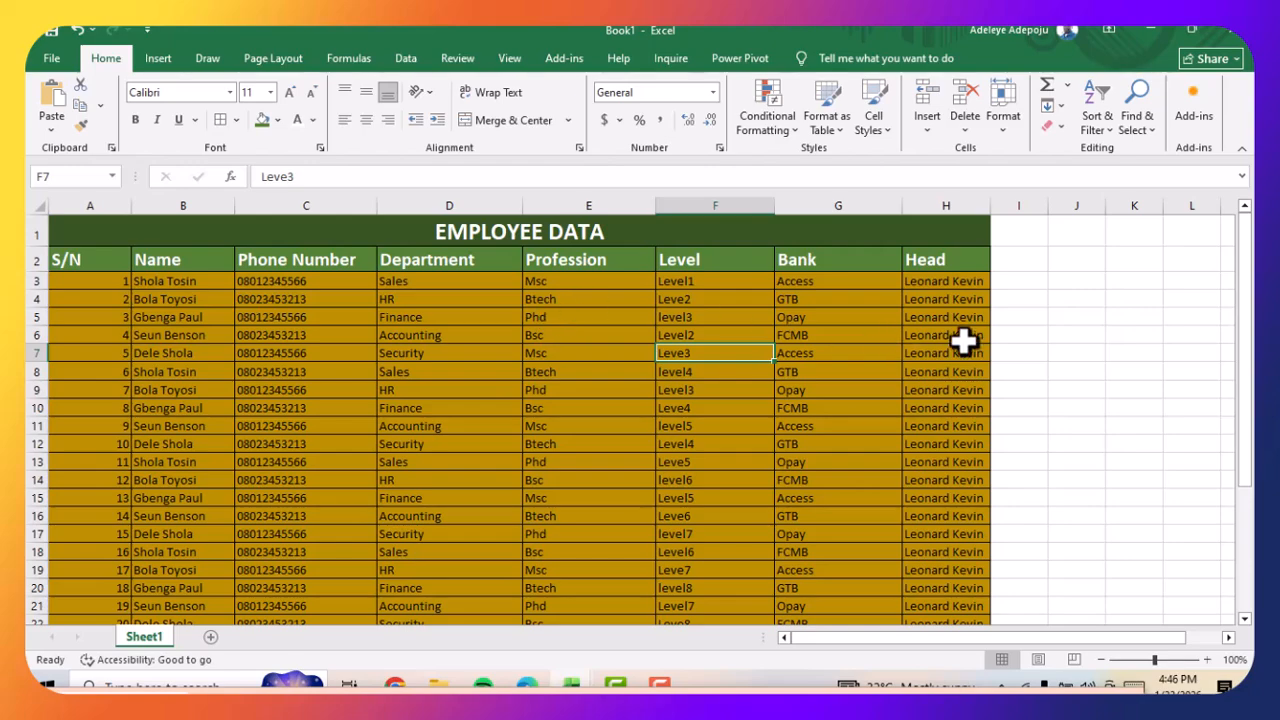
left_click(1025, 332)
scroll(575, 460, "down", 1)
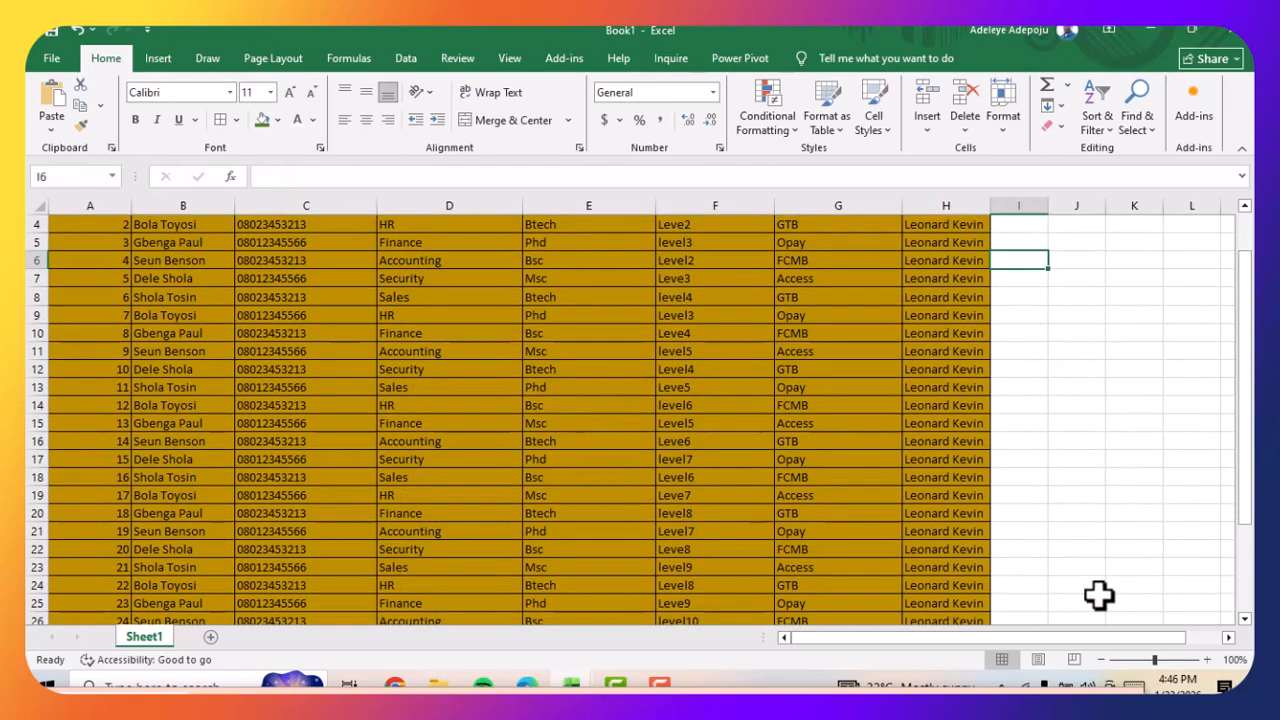